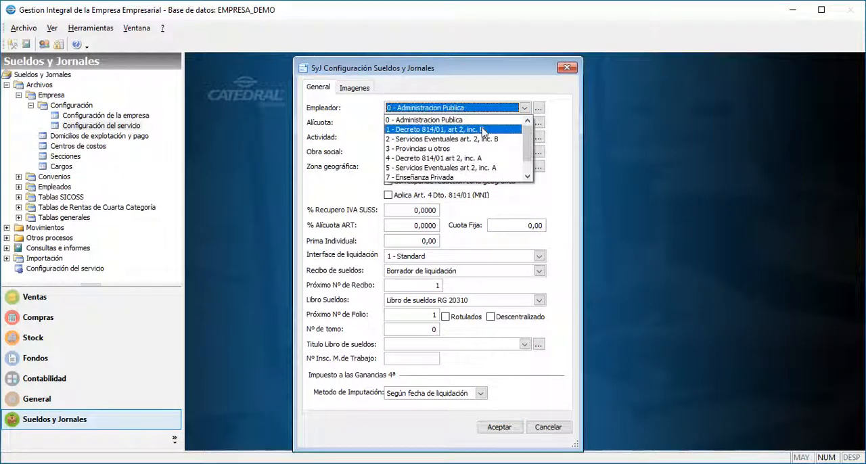
Set employer and alícuota to 1 - Decreto 814/01, art 2, inc. B, activity to 49 - Actividades no clasificadas, and obra social to 126205.
left_click(481, 129)
left_click(483, 134)
type("49 - Actividades no clasificadas")
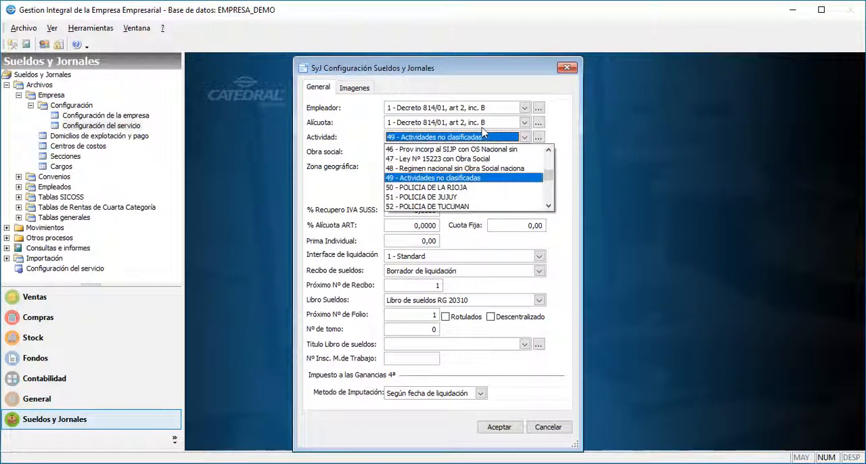
left_click(466, 178)
key("Tab")
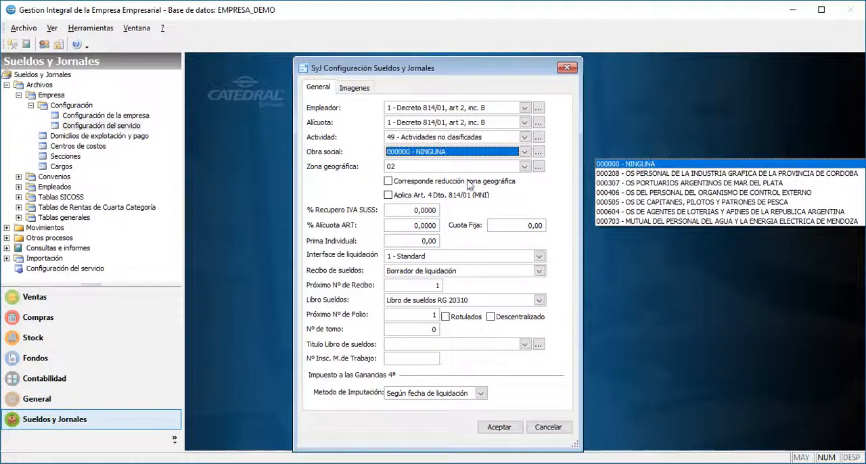
type("126205 - OS DE LOS EMPLEADOS DE COME")
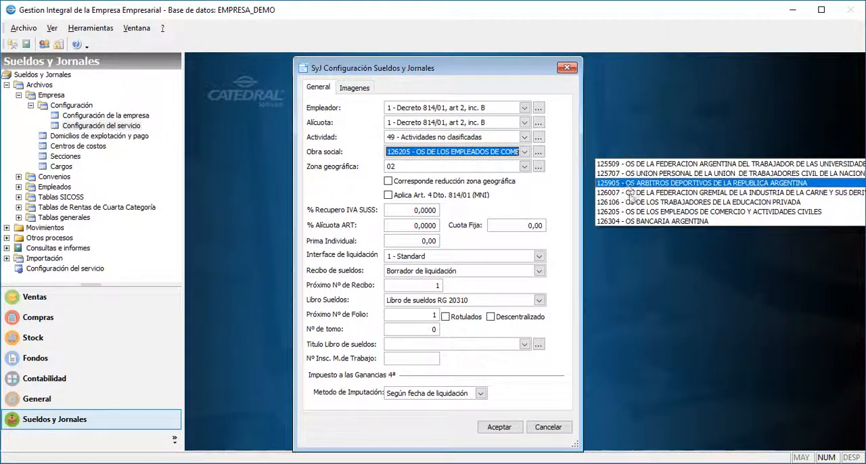
left_click(636, 215)
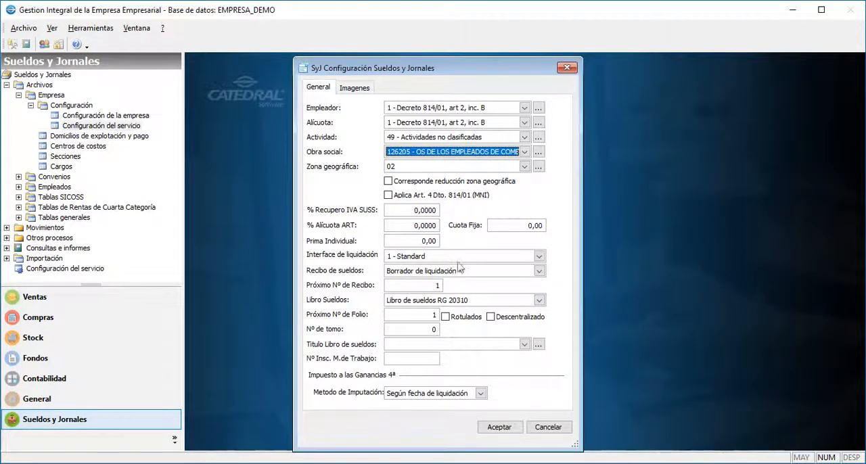
Set the ART rate to 9 percent and the fixed fee (Cuota Fija) to 6,00.
left_click(411, 224)
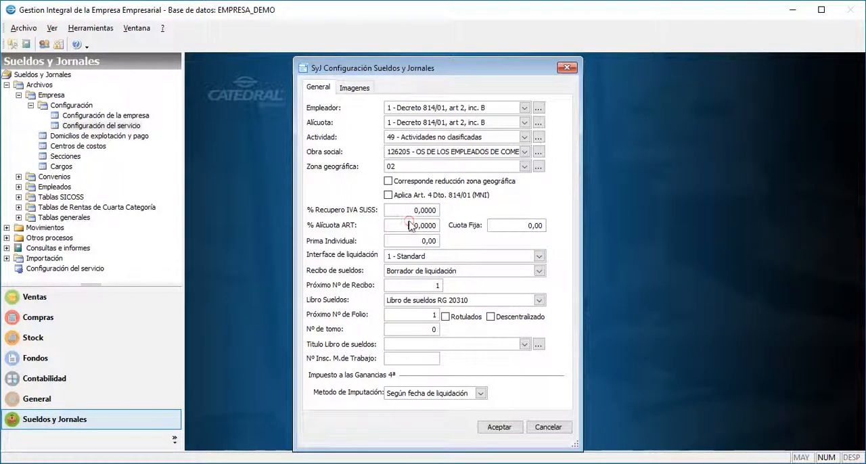
key("Tab")
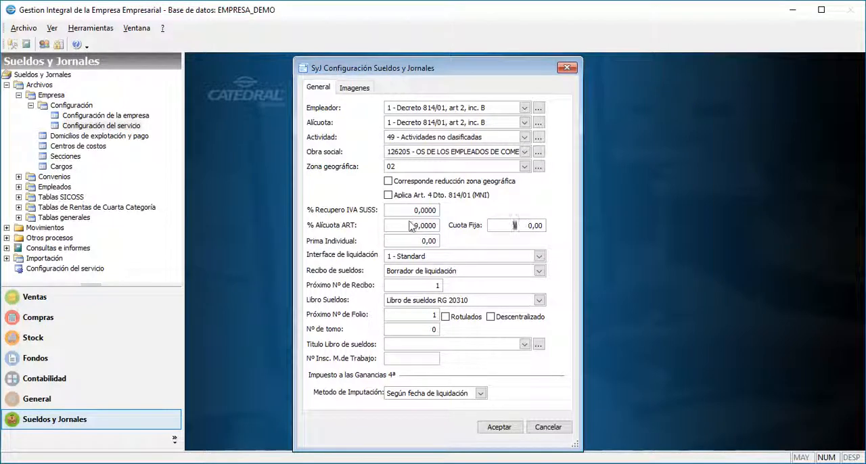
left_click(516, 226)
type("6 ,")
Choose 2 - Ley 27346 as the settlement interface and Recibo Económico A4 as the pay slip format.
left_click(539, 257)
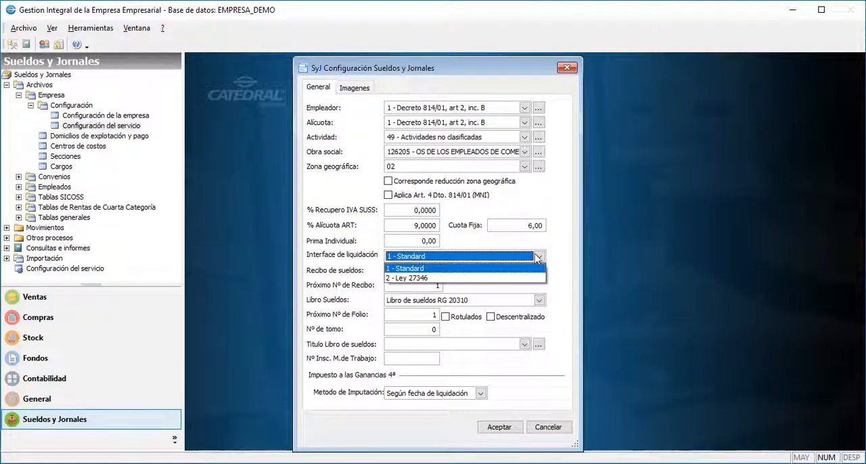
left_click(522, 279)
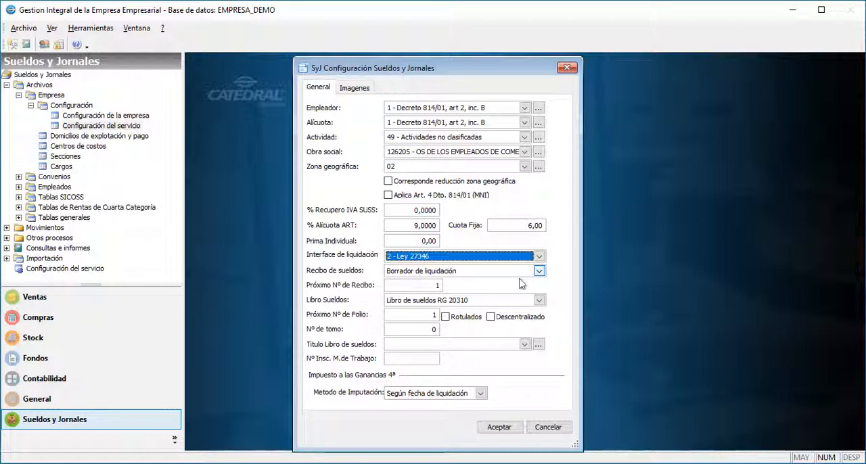
left_click(520, 276)
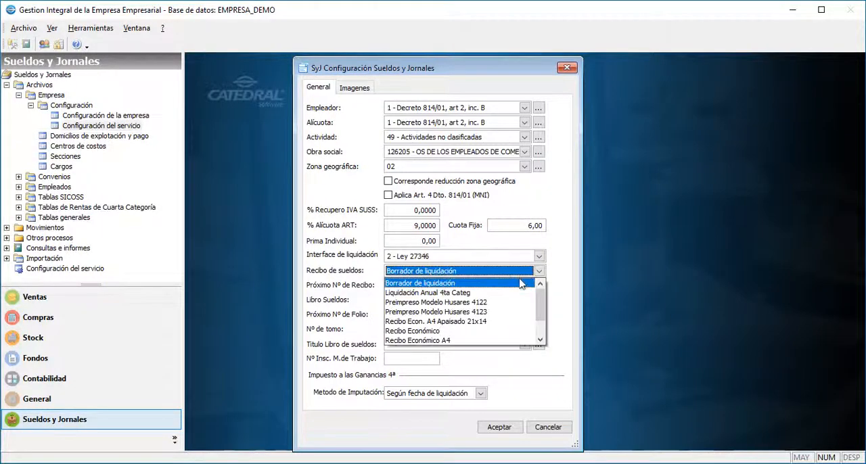
key("Return")
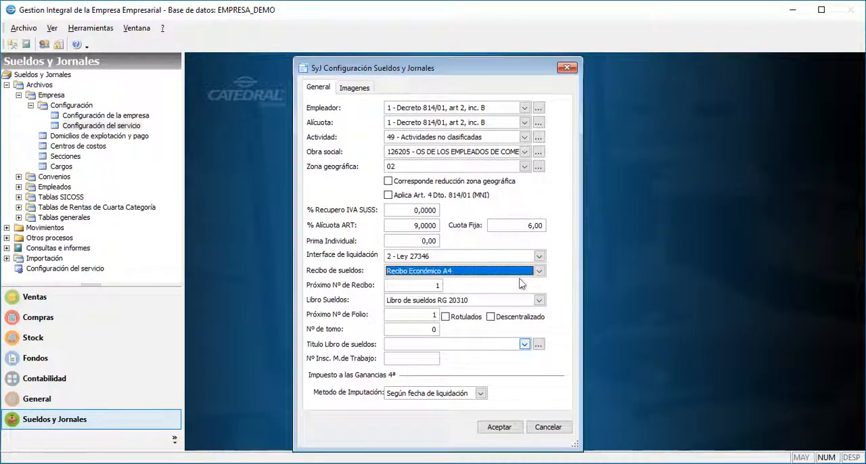
Set the payroll book to Libro de sueldos apaisado and its title to Hojas móviles en reemplazo del libro especial ley 20744 T.O. (art. 52).
left_click(432, 285)
left_click(457, 302)
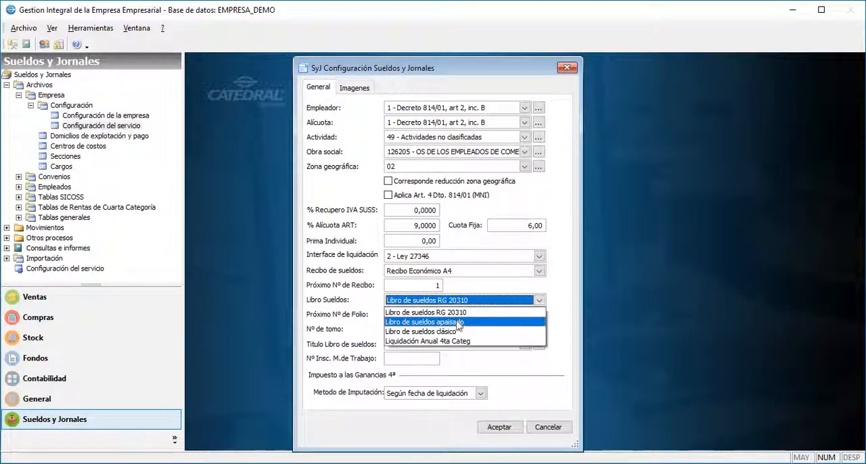
left_click(457, 324)
left_click(457, 345)
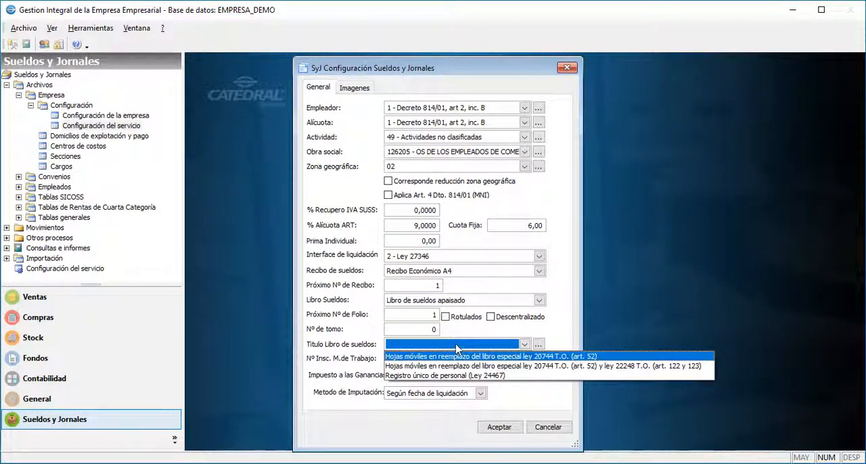
left_click(455, 356)
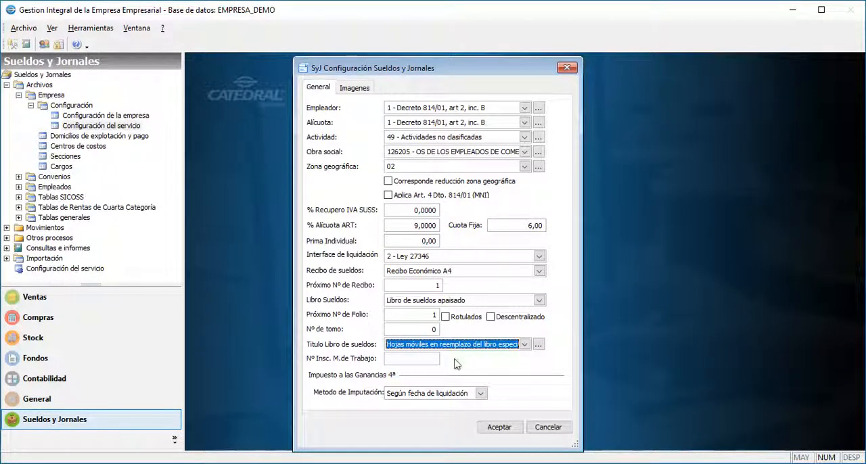
Add the image LogoCAtedralSoft.jpg as the company logo in the payroll configuration.
left_click(354, 89)
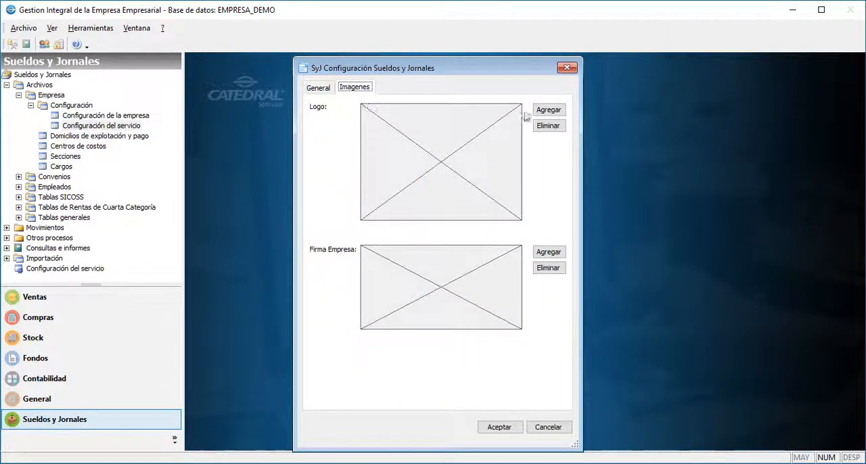
left_click(543, 111)
double_click(358, 207)
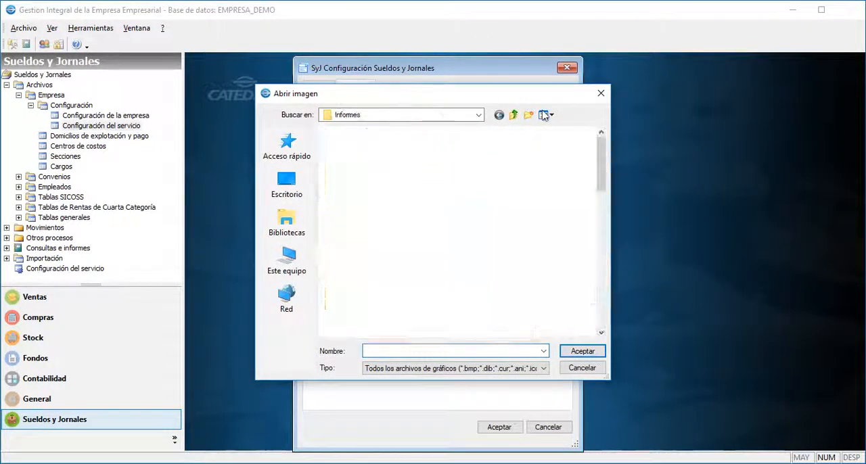
scroll(440, 230, "down", 3)
left_click(353, 178)
left_click(414, 194)
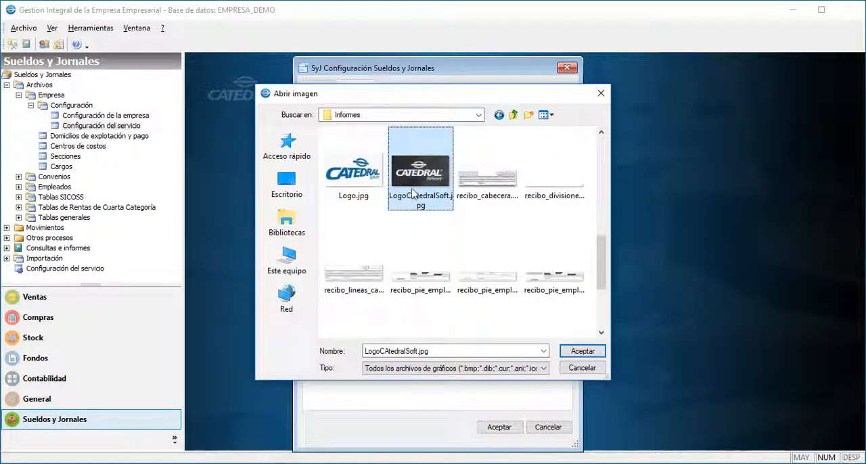
left_click(582, 351)
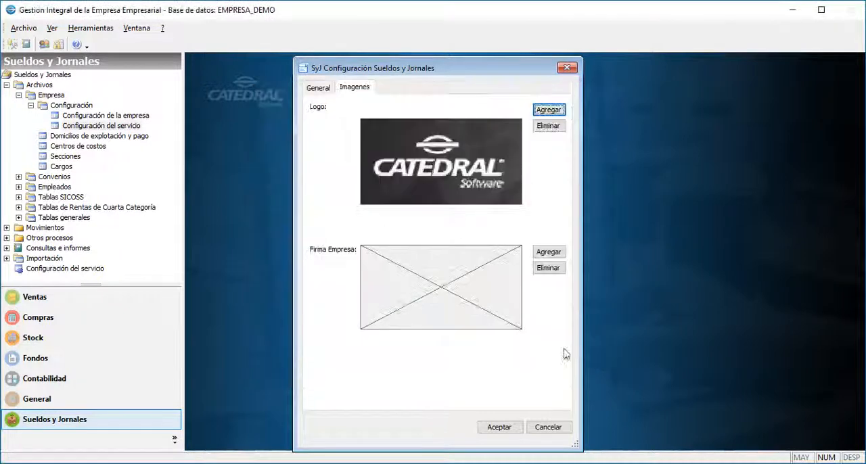
Add Firma.jpg as the company signature and save the payroll configuration.
left_click(549, 253)
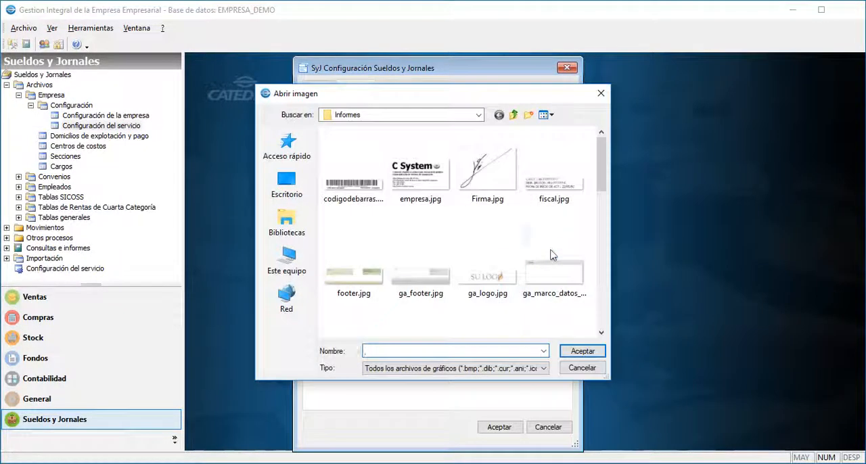
left_click(491, 194)
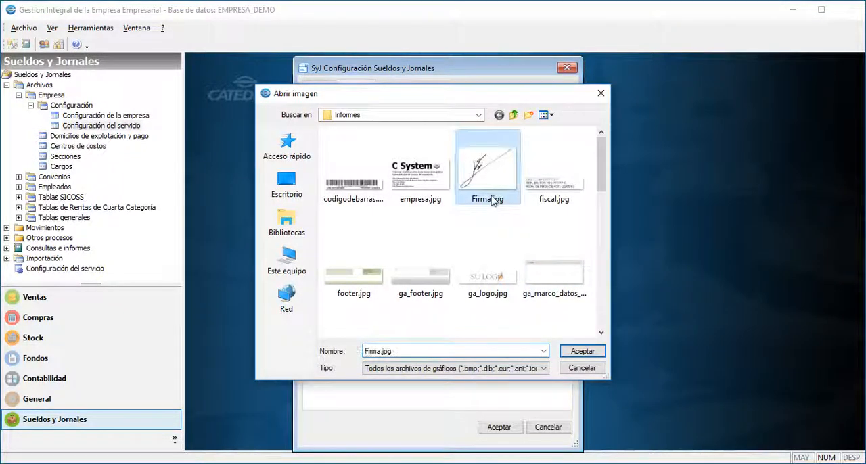
left_click(581, 352)
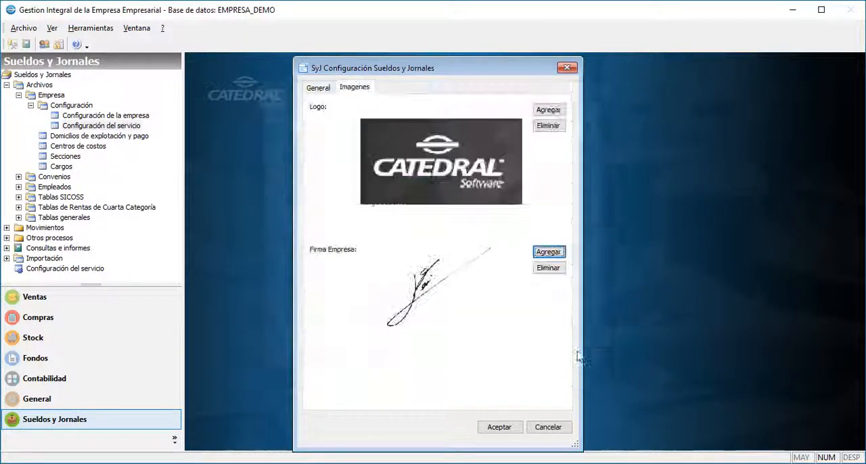
left_click(514, 428)
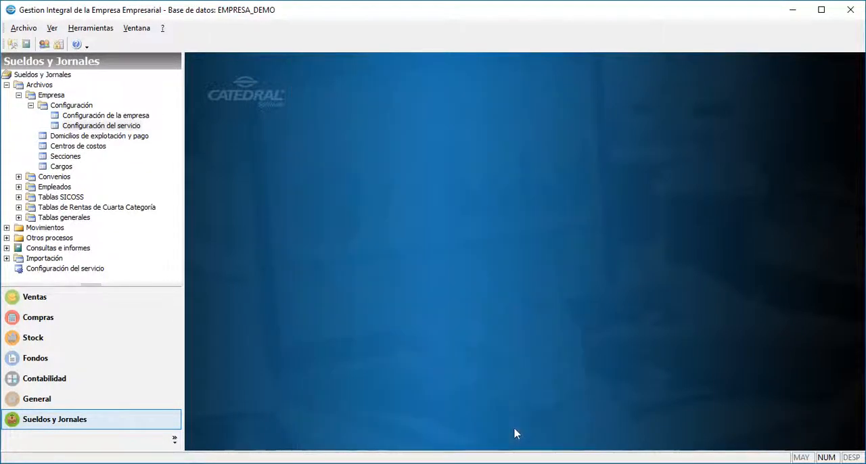
Create a new operating and payment address record with province Buenos Aires and locality Lobos.
double_click(61, 137)
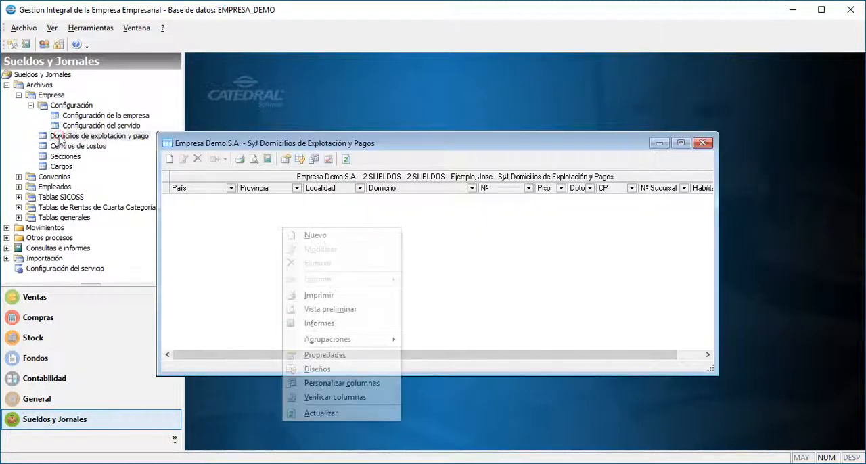
left_click(316, 235)
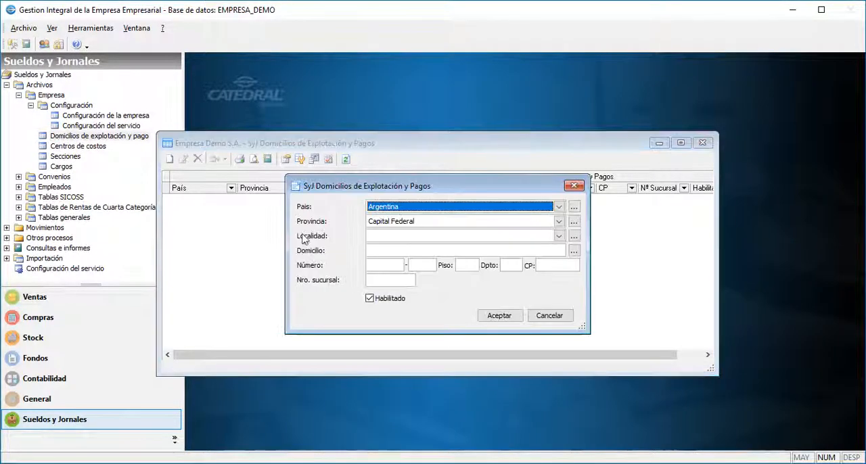
left_click(381, 223)
left_click(379, 240)
left_click(379, 236)
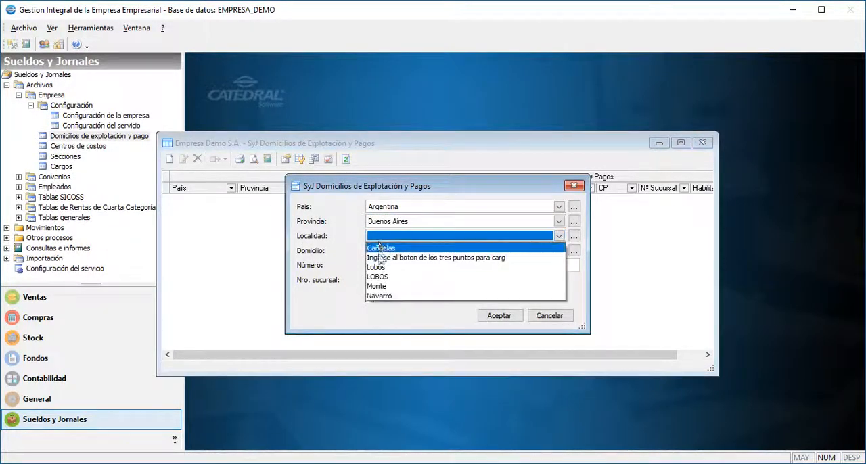
left_click(376, 267)
Enter the street, number and postal code of the new address, save the record and close the address list.
left_click(378, 255)
type("Sarmien")
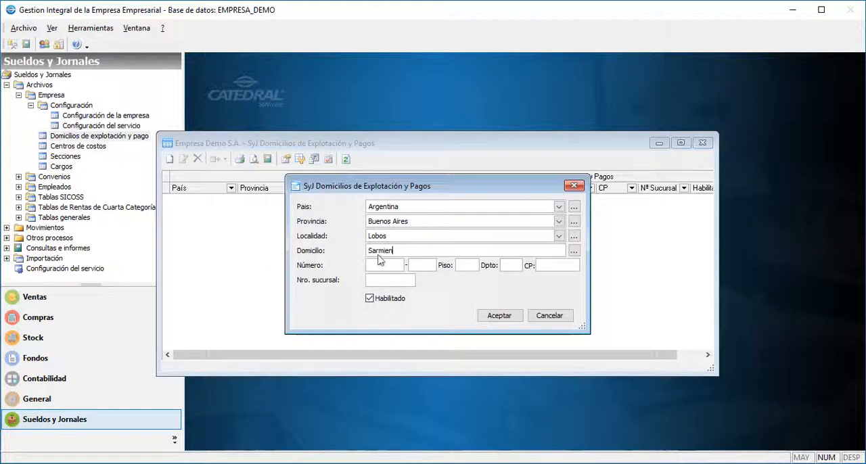
type("to")
key("Tab")
type("10")
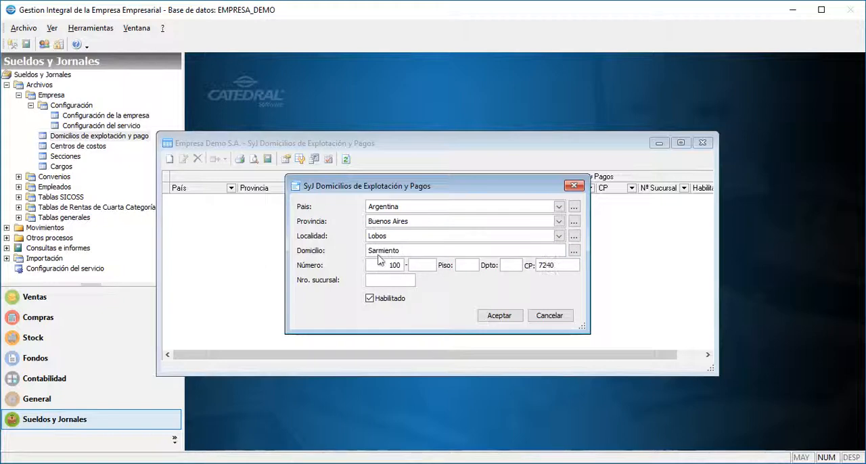
left_click(496, 316)
left_click(701, 146)
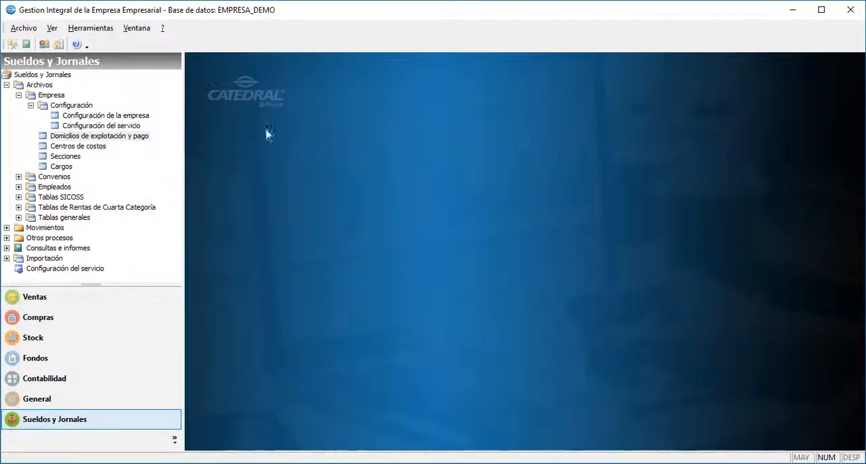
Import the agreement Modelo Comercio desde Abril 2018 from the repository into the Convenios list.
double_click(43, 178)
double_click(66, 197)
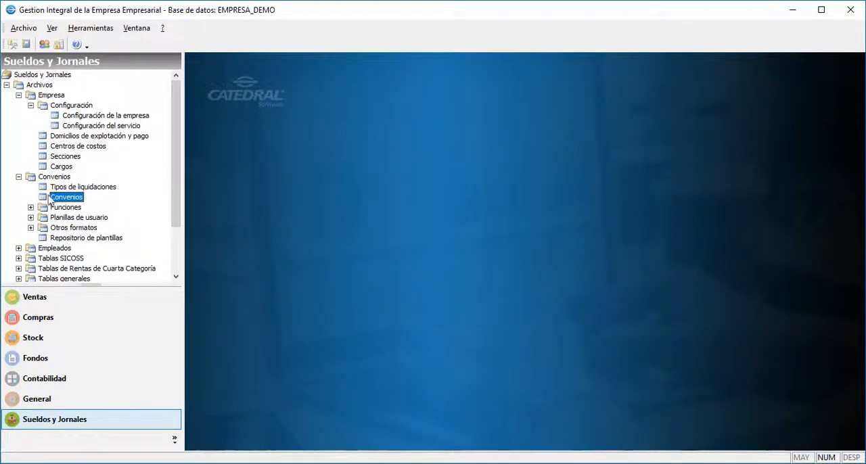
right_click(313, 199)
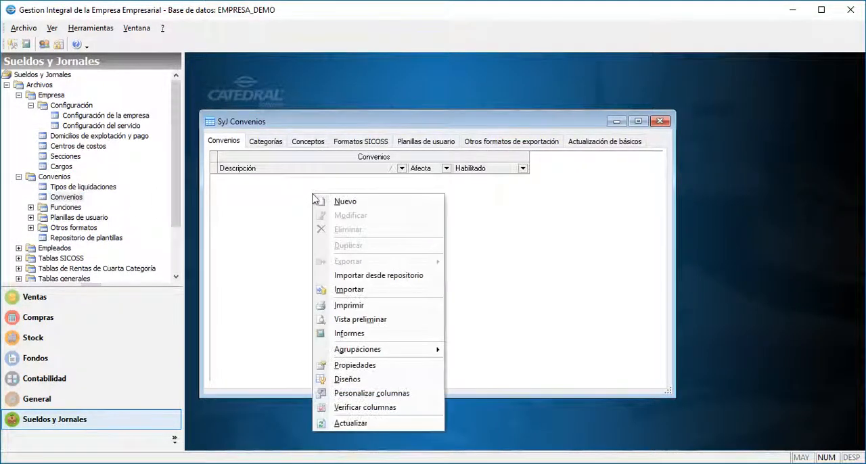
left_click(338, 280)
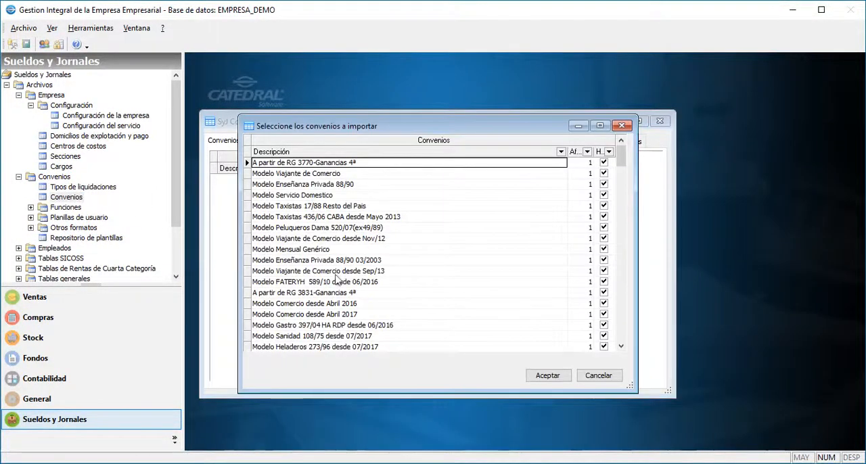
type("Modelo Comer")
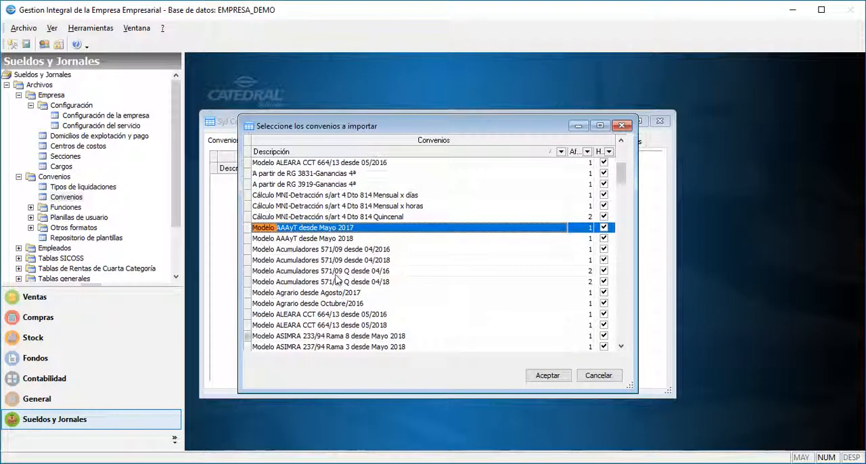
key("Down")
key("Down")
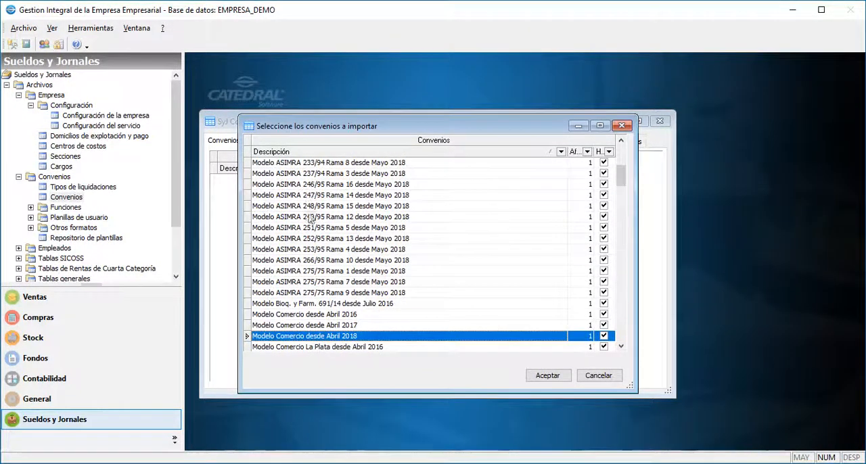
left_click(541, 377)
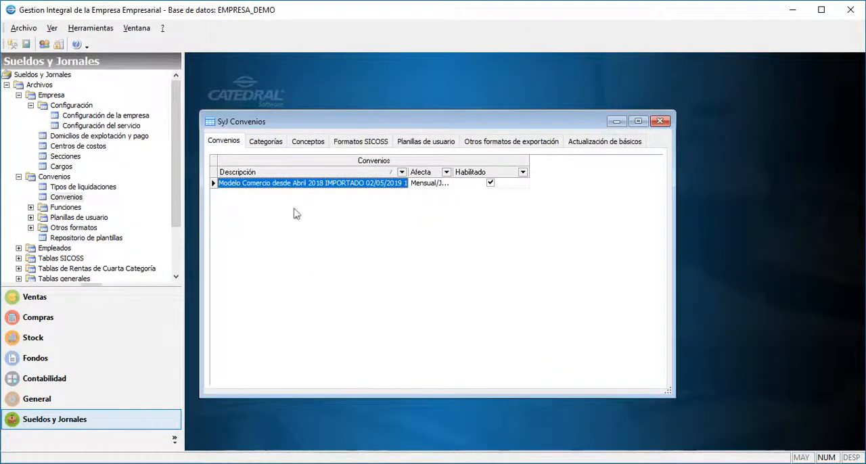
View the categories and the concepts of the imported commerce agreement.
left_click(262, 140)
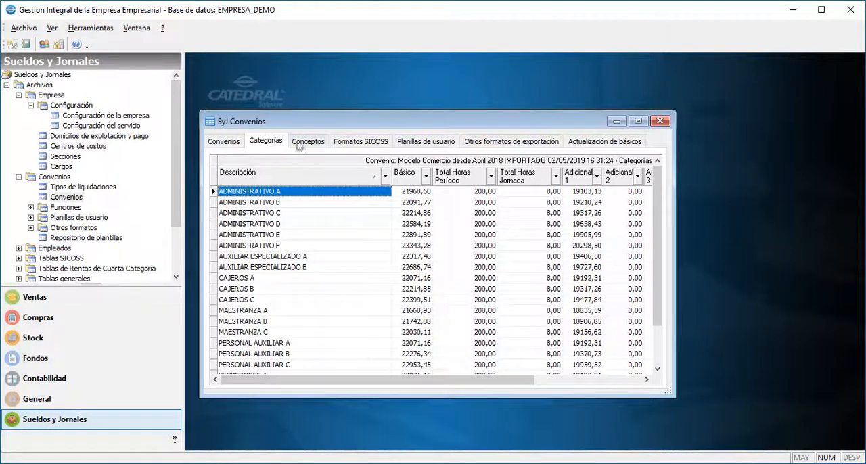
left_click(308, 143)
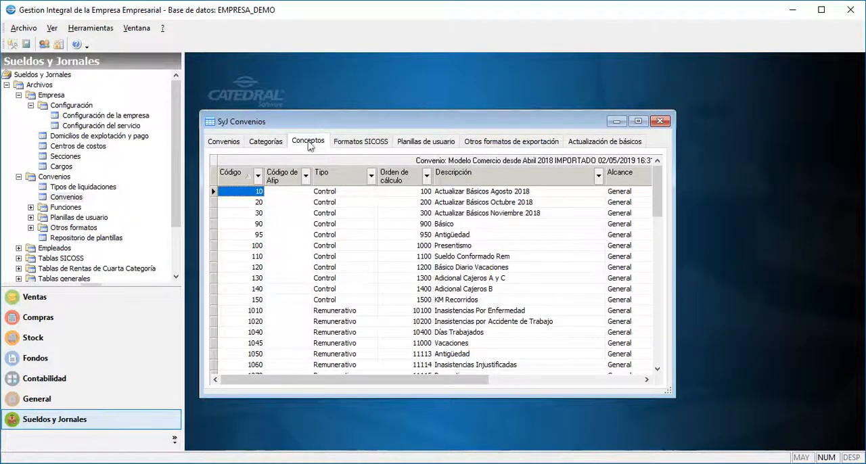
Review the imported agreement's SICOSS formats, user sheets, other export formats and basic-salary update settings, and close the agreements window.
left_click(352, 143)
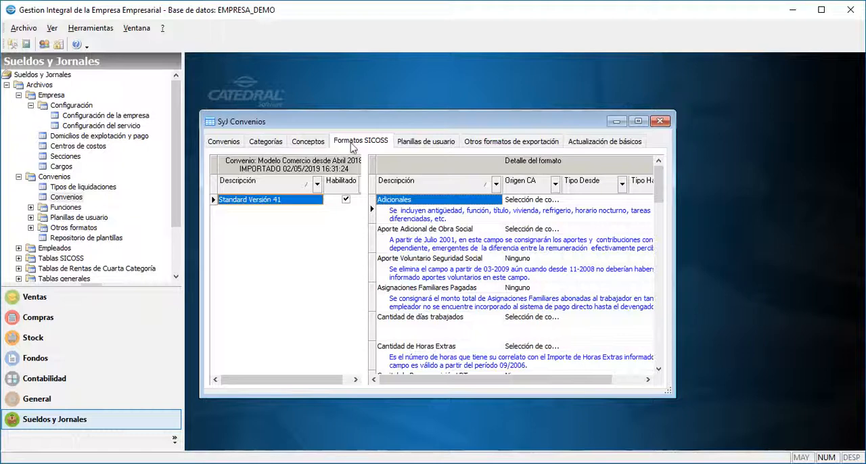
left_click(410, 144)
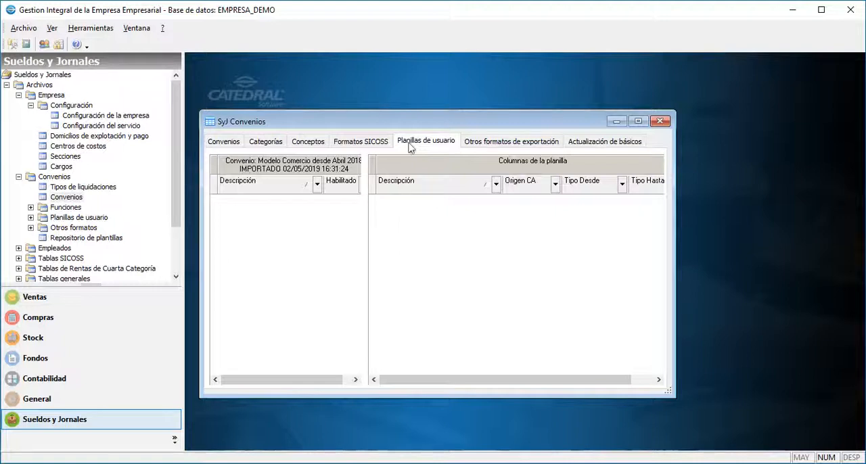
left_click(492, 144)
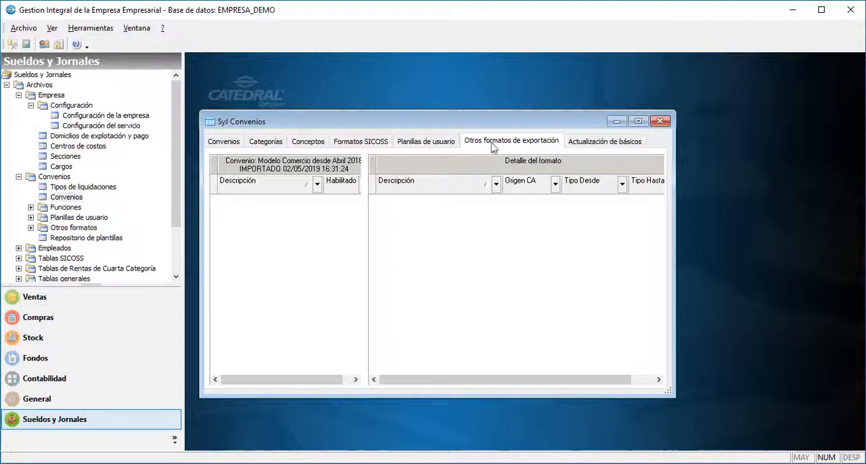
left_click(604, 143)
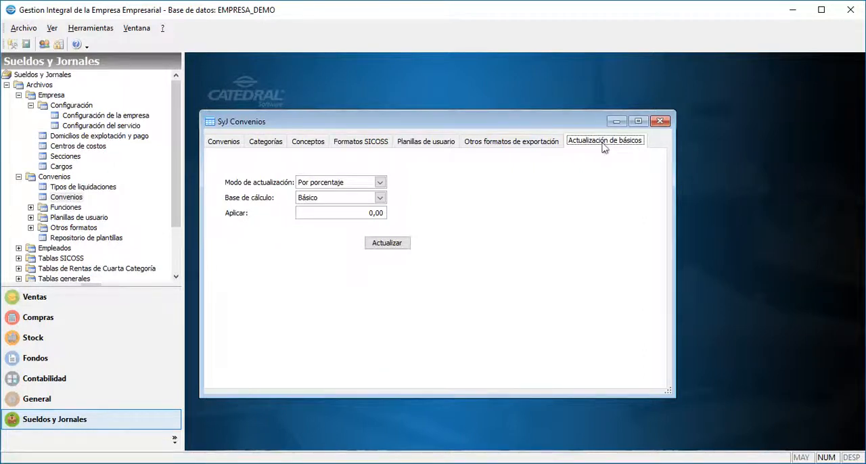
left_click(659, 122)
Create a new settlement type with code 9, class Mensual and description Adelantos de sueldos.
left_click(97, 191)
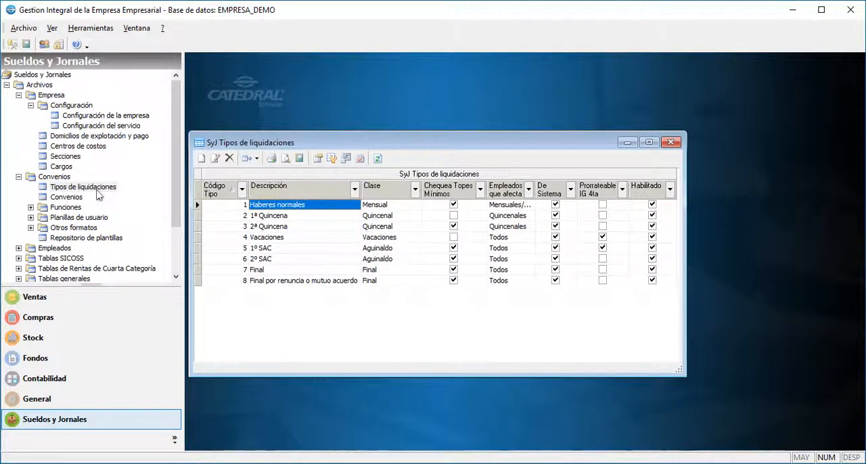
right_click(366, 306)
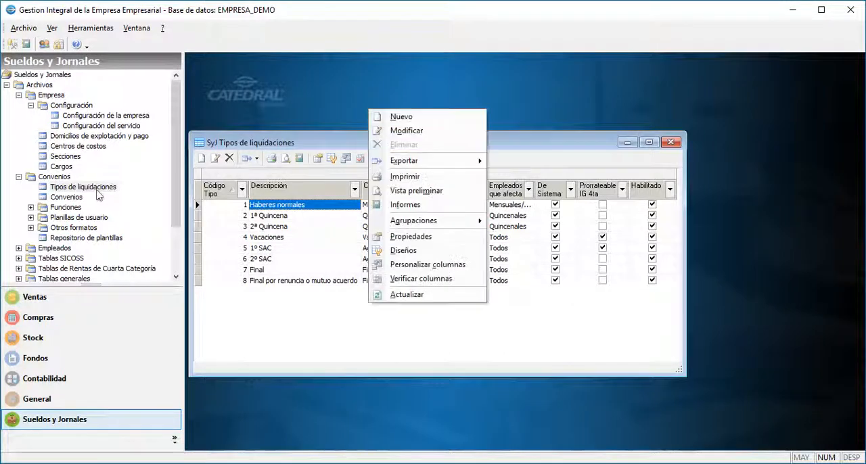
left_click(410, 117)
type("9")
key("Tab")
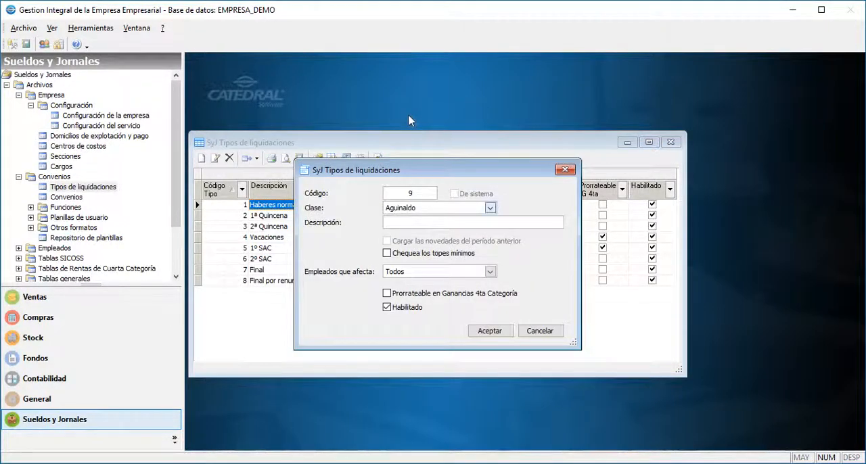
key("alt+Down")
left_click(408, 232)
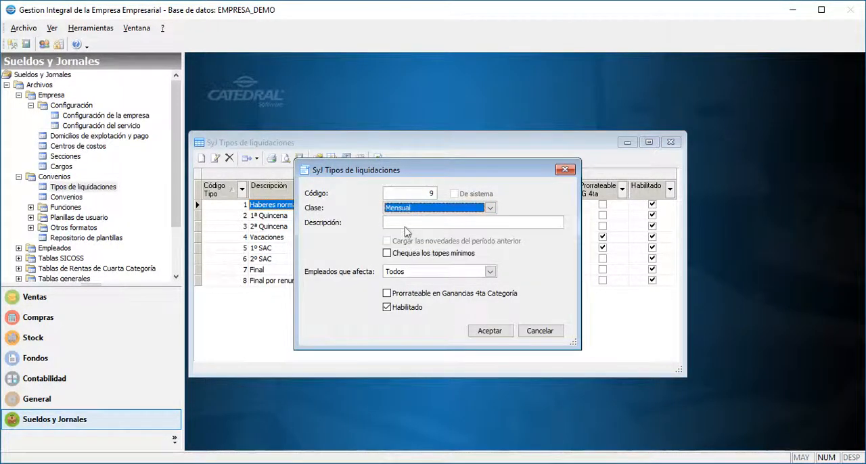
key("Tab")
type("Adelan")
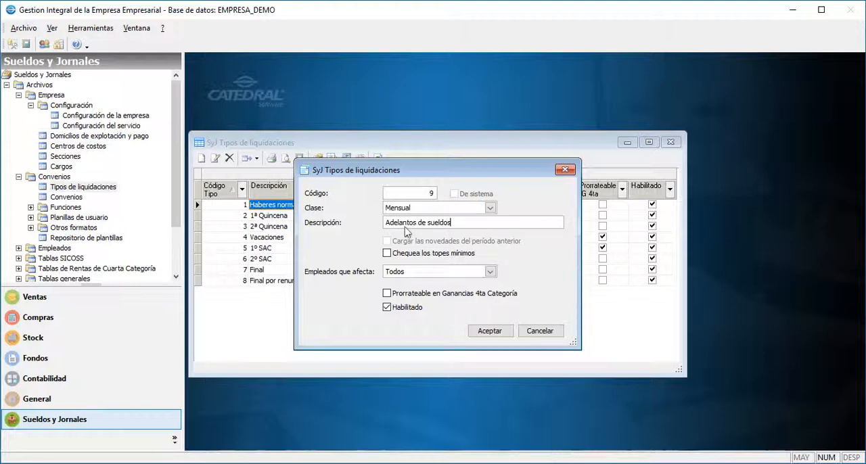
Make the new settlement type affect Mensual/Jornal employees, save it and close the settlement types list.
key("Tab")
key("Tab")
key("alt+Down")
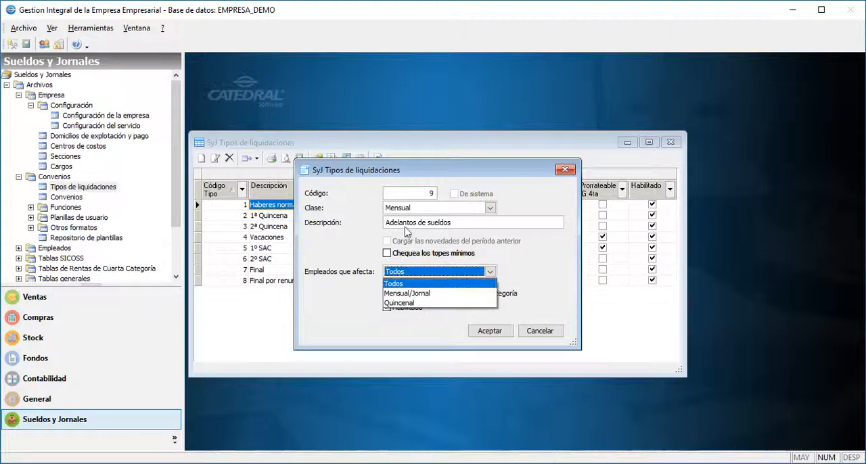
left_click(405, 293)
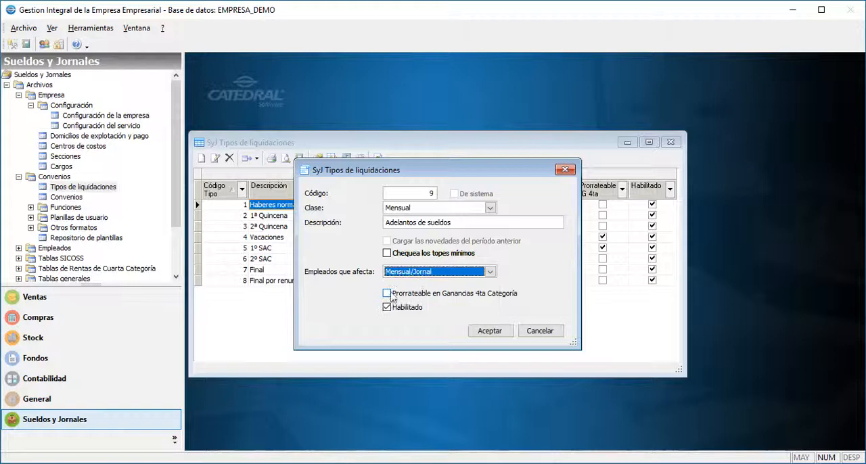
left_click(482, 334)
left_click(670, 142)
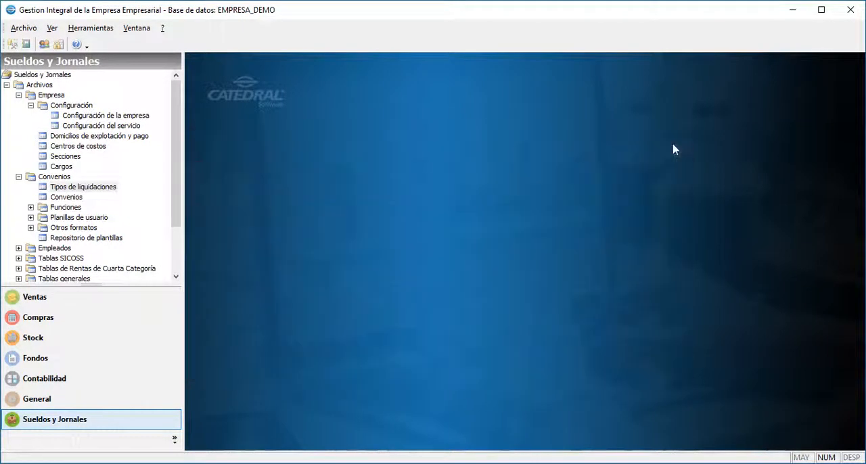
Create a new employee record and enter the employee's full name and date of birth.
double_click(54, 248)
double_click(61, 259)
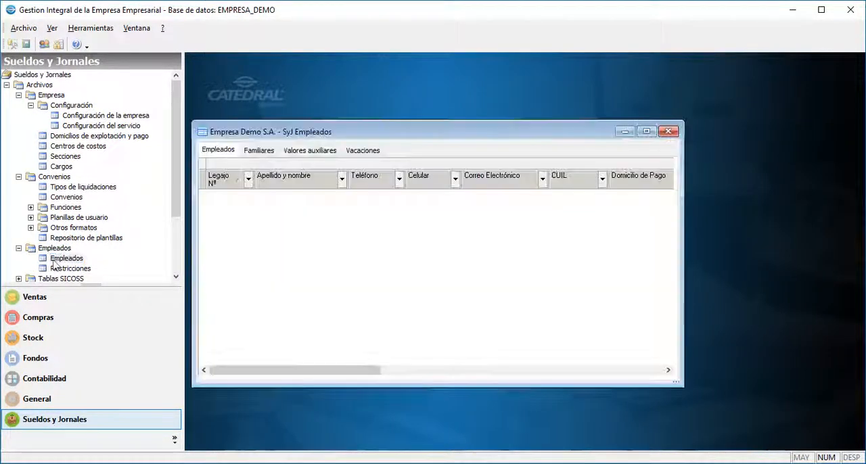
right_click(351, 233)
left_click(381, 242)
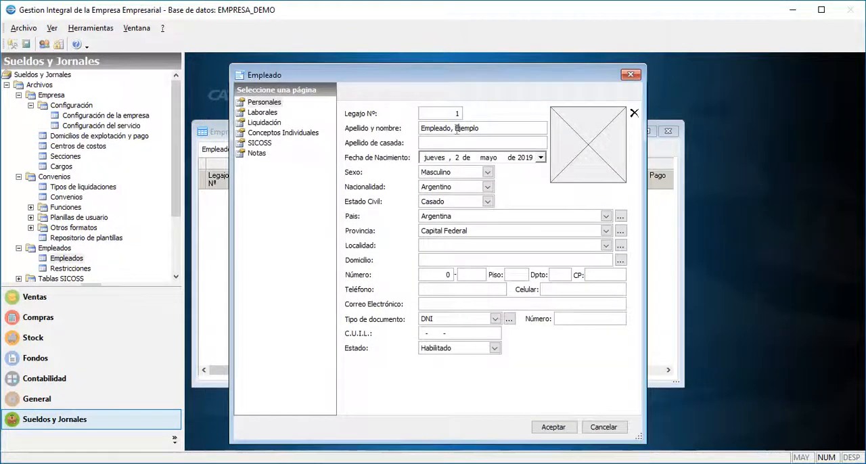
key("Right")
type("10")
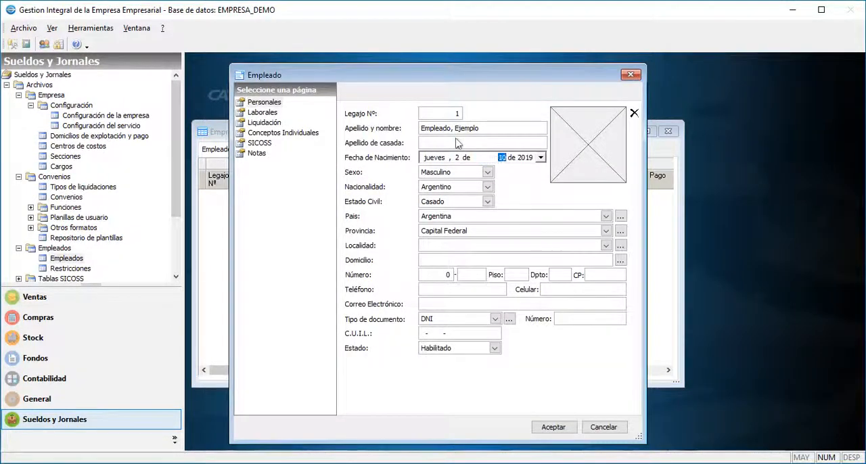
left_click(521, 159)
type("1980")
Set the employee's province to Buenos Aires and the locality to Lobos.
left_click(474, 231)
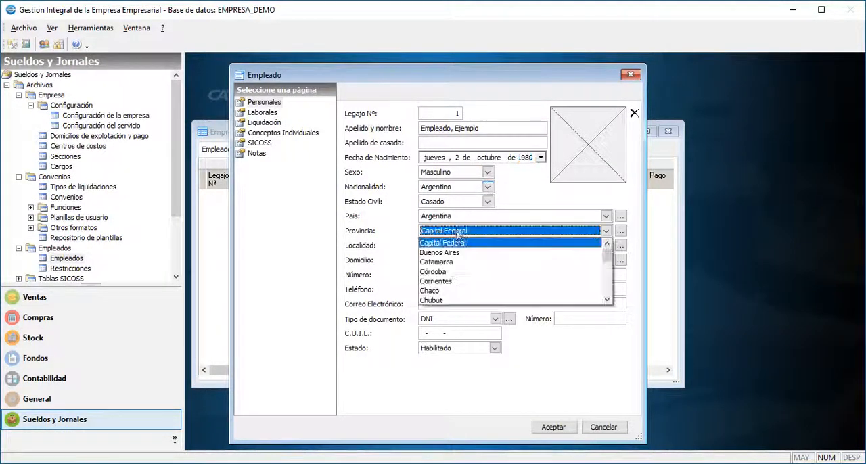
left_click(450, 248)
left_click(450, 246)
left_click(435, 257)
left_click(435, 260)
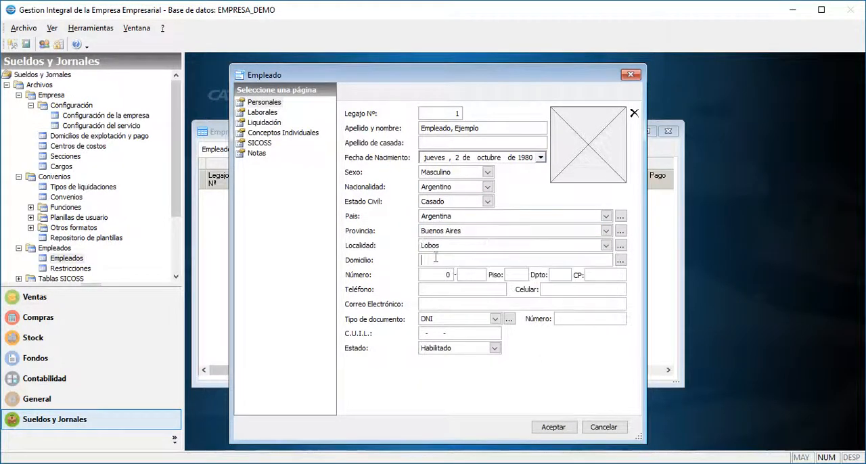
Enter the street, house number and postal code of the employee's home address.
type("Rivadavia")
key("Tab")
type("320")
key("Tab")
key("Tab")
key("Tab")
key("Tab")
type("72")
key("Tab")
key("Tab")
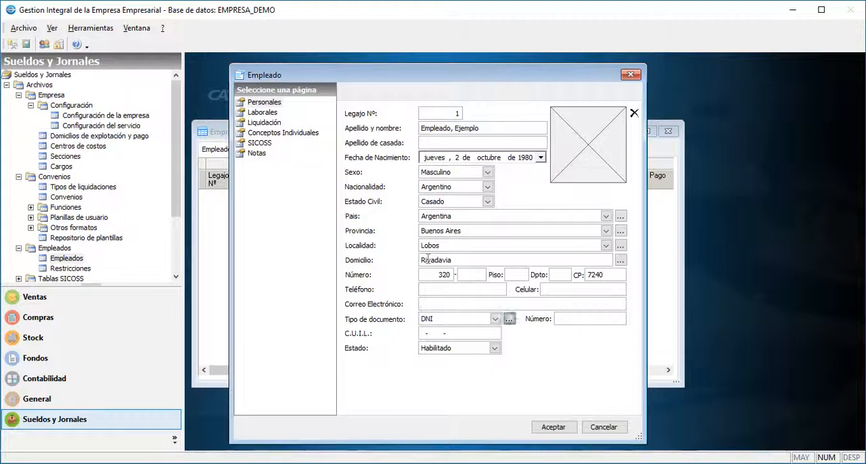
Fill in the employee's DNI document number and C.U.I.L. number.
key("Tab")
type("11111111")
key("Tab")
type("11111111")
Assign the employee's settlement data to the agreement Modelo Comercio desde Abril 2018 with category AUXILIAR ESPECIALIZADO A.
left_click(264, 112)
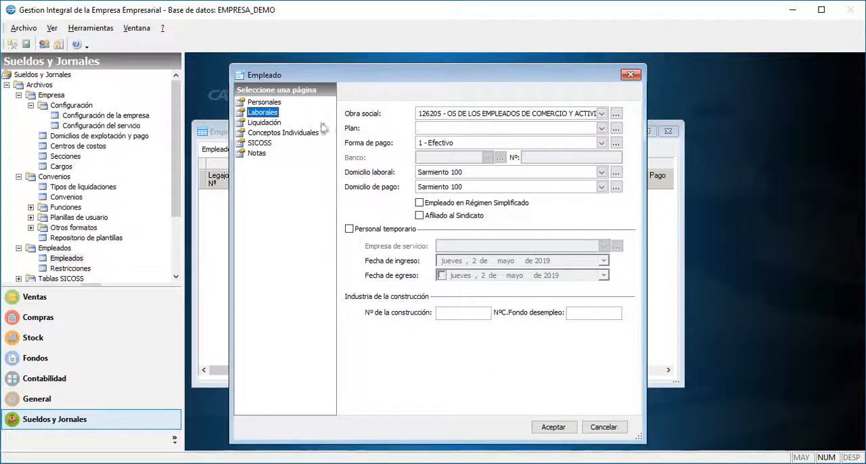
left_click(264, 123)
left_click(455, 120)
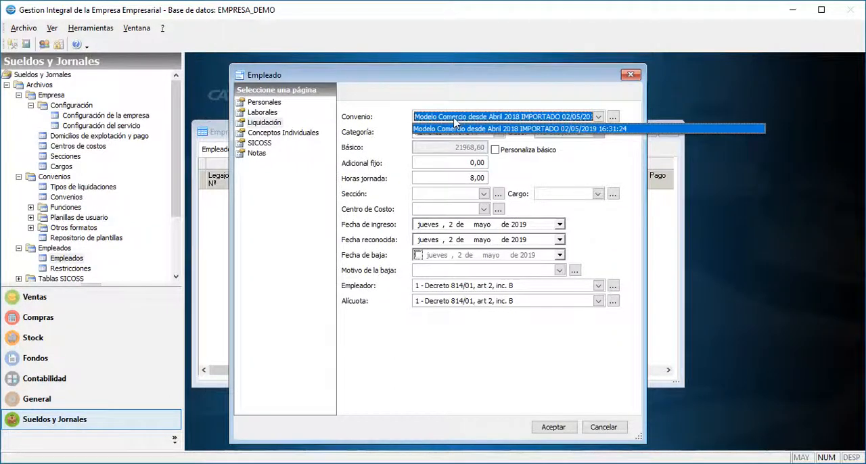
left_click(454, 129)
left_click(458, 132)
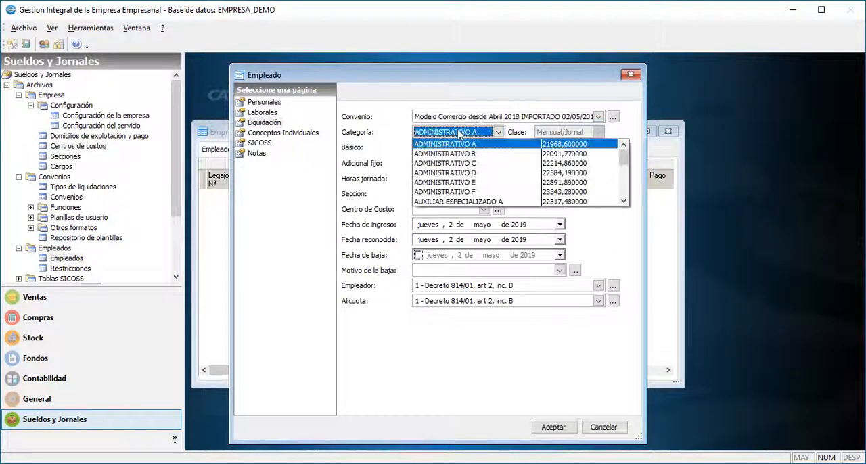
left_click(492, 202)
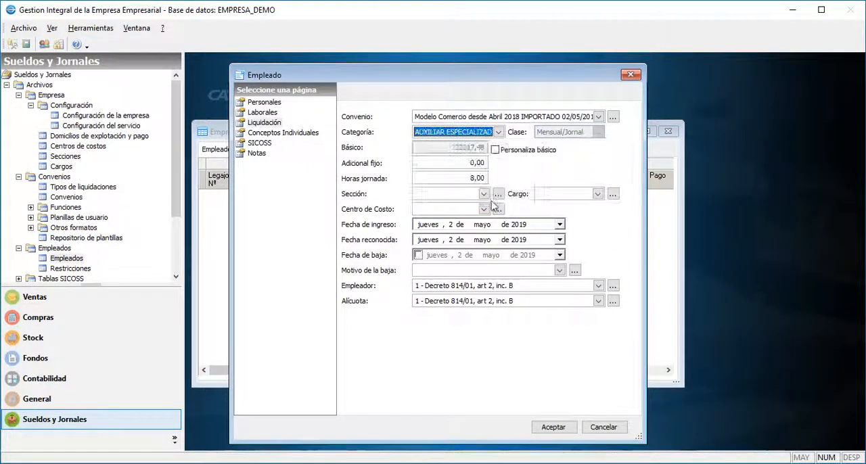
Personalize the employee's basic salary as 25000,00 and set the entry year to 2010 and the recognized year to 2009.
left_click(496, 149)
left_click(455, 147)
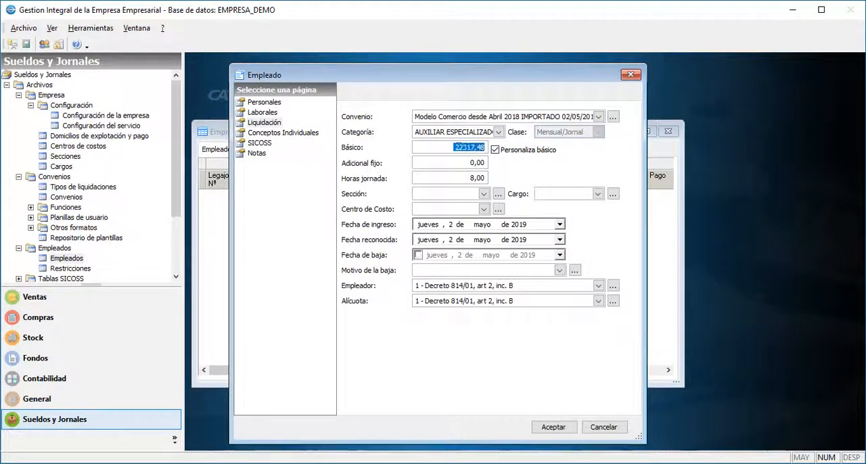
type("250")
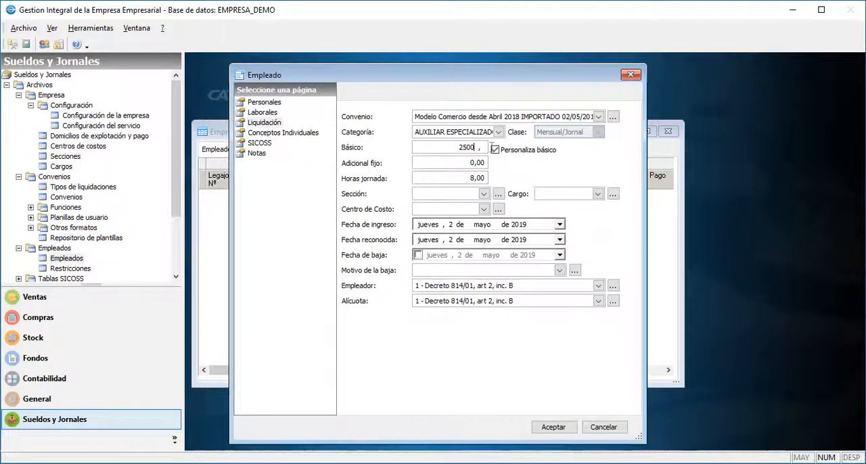
type("00")
left_click(518, 226)
left_click(518, 240)
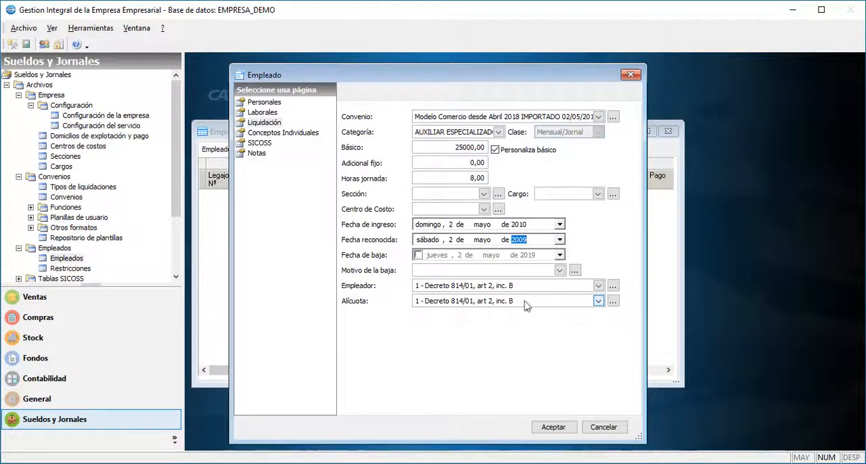
Add the individual concept Embargo to the employee.
left_click(276, 133)
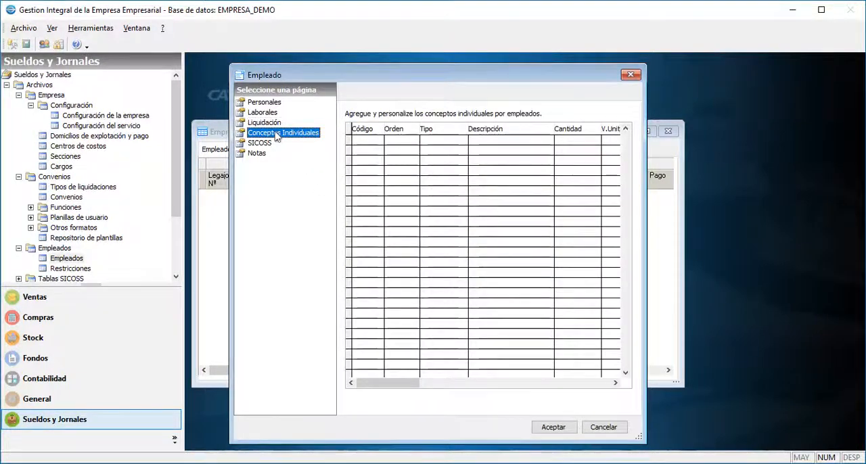
right_click(448, 179)
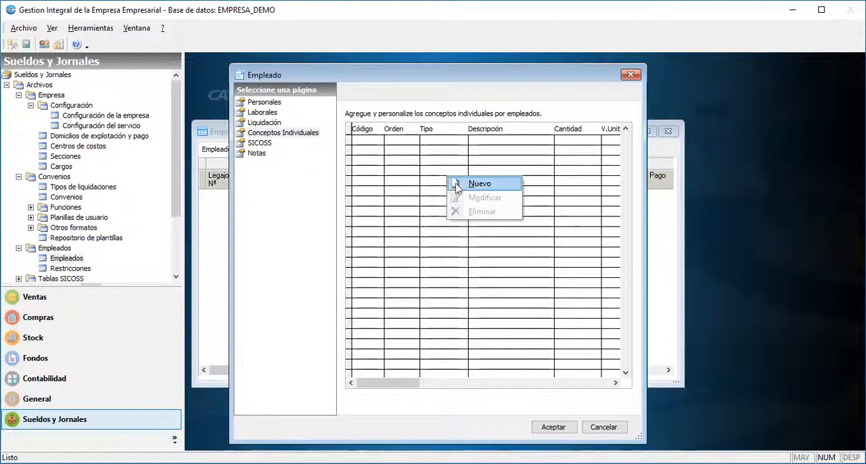
left_click(457, 187)
left_click(465, 164)
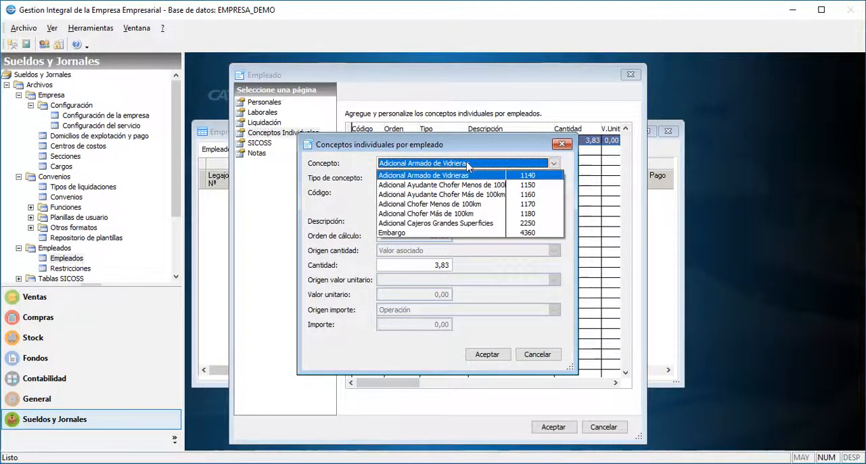
left_click(438, 233)
left_click(488, 354)
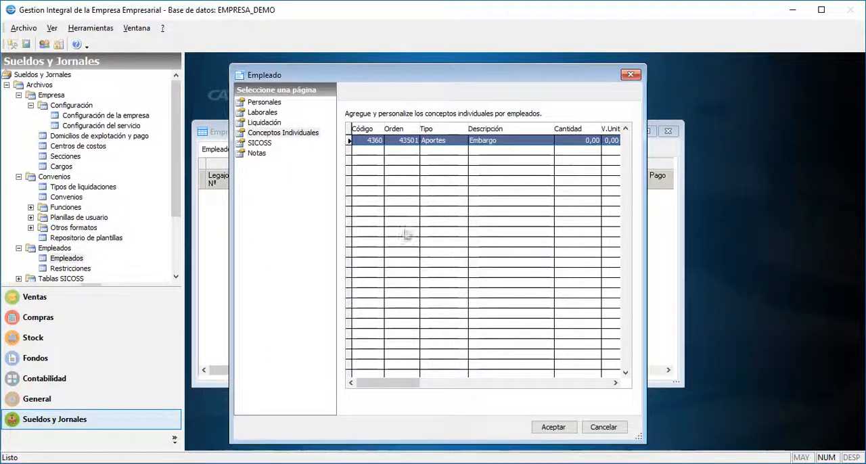
Choose 1 - Activo as Situación 1 in the employee's SICOSS data and save the employee record.
left_click(259, 143)
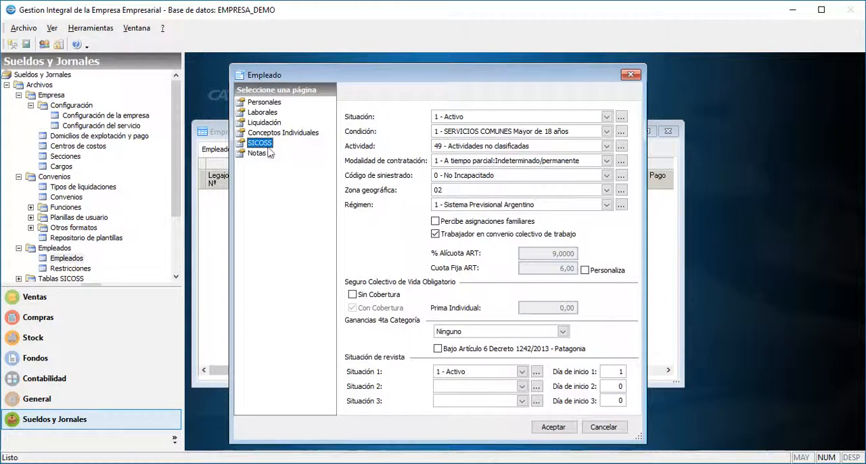
left_click(502, 375)
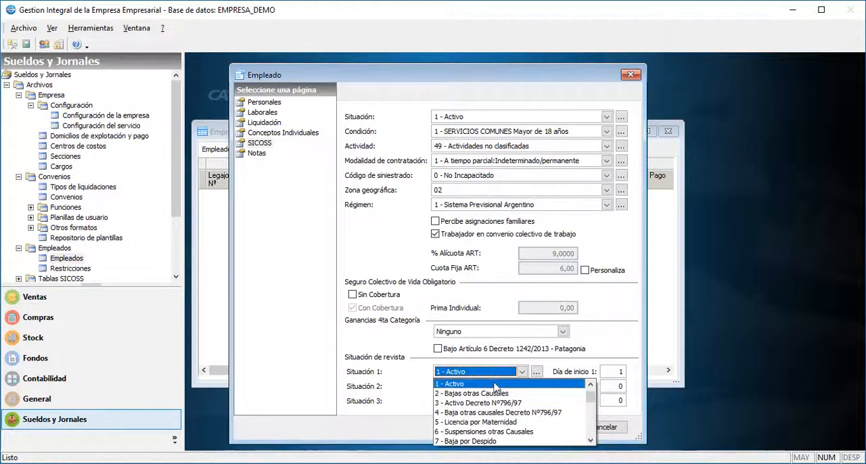
left_click(496, 384)
left_click(554, 427)
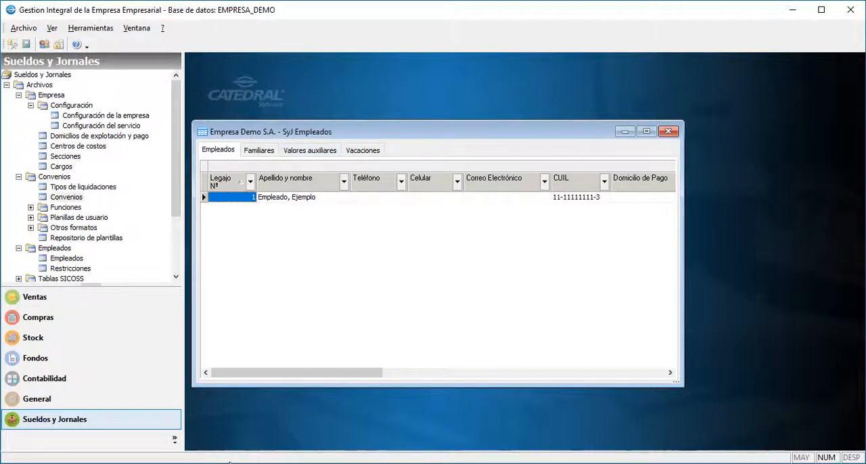
Switch to Excel to examine the employee import template's columns, including Convenio, and return to the payroll program.
mouse_move(230, 463)
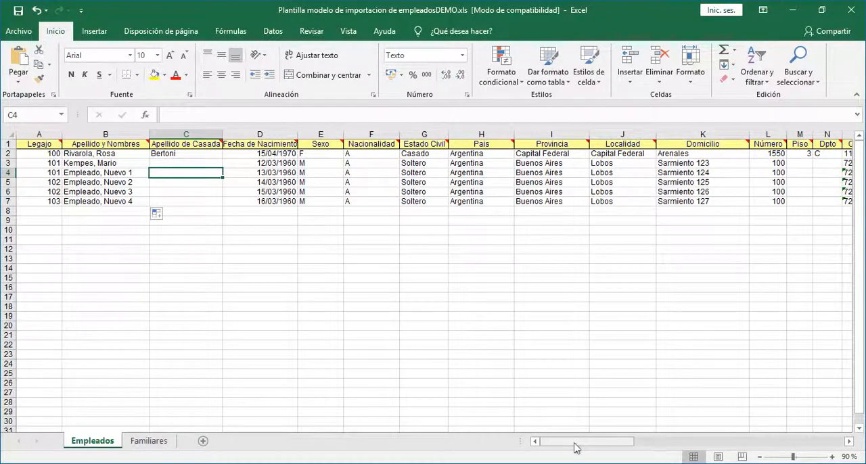
left_click_drag(574, 448, 657, 448)
left_click(574, 155)
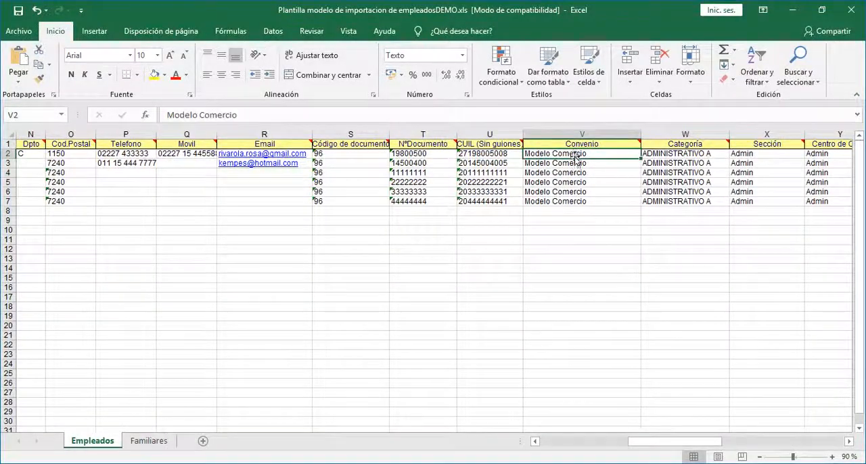
left_click(573, 162)
key("Down")
key("alt+Tab")
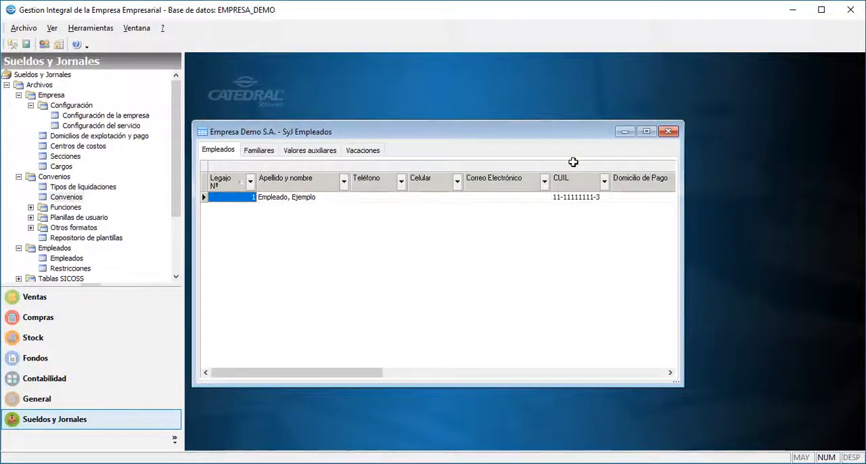
Open the employee import from spreadsheets and connect it to the file Plantilla modelo de importacion de empleadosDEMO.xls.
left_click_drag(176, 213, 177, 272)
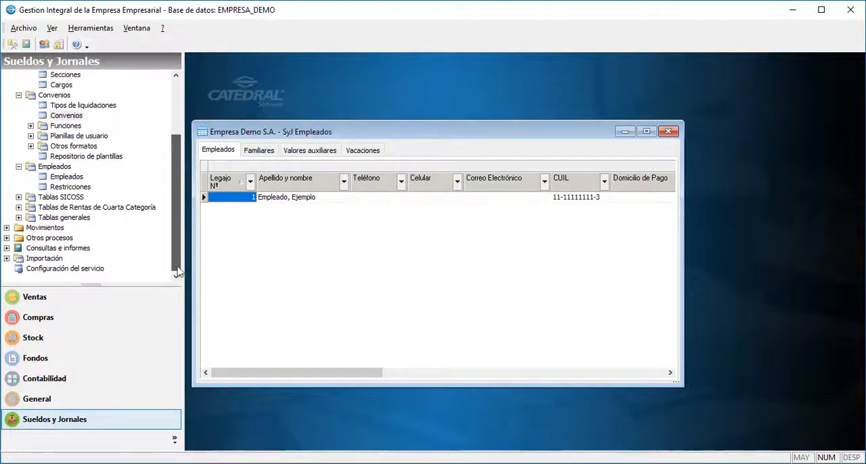
left_click(59, 260)
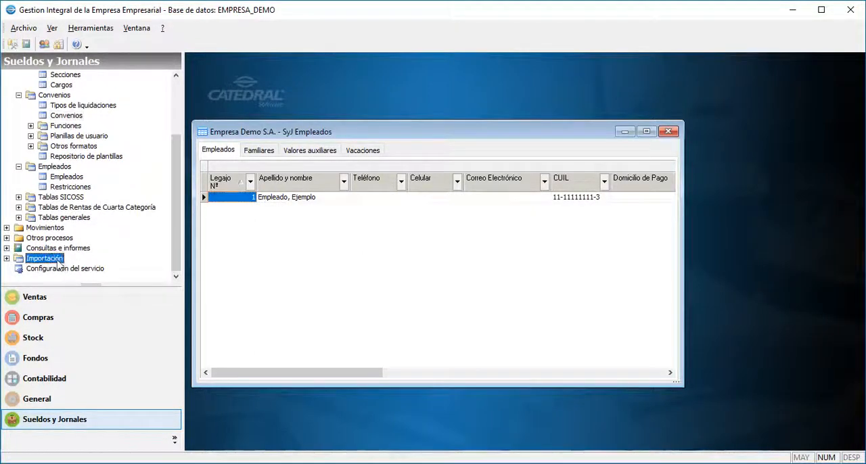
left_click(6, 259)
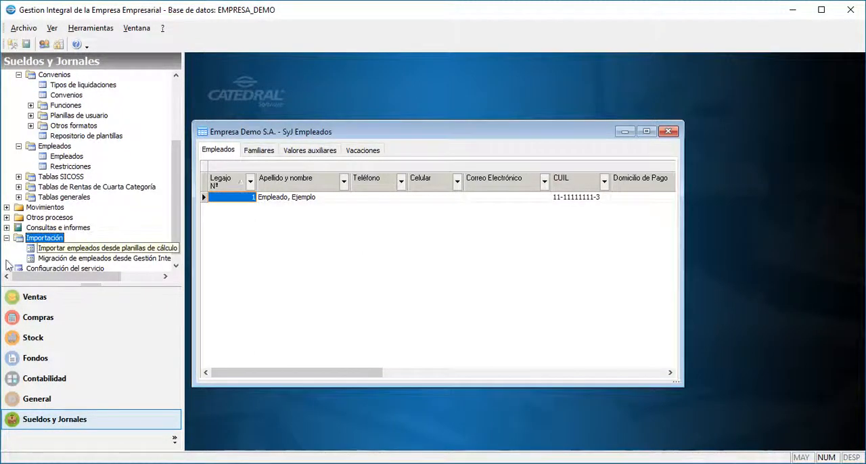
left_click(107, 249)
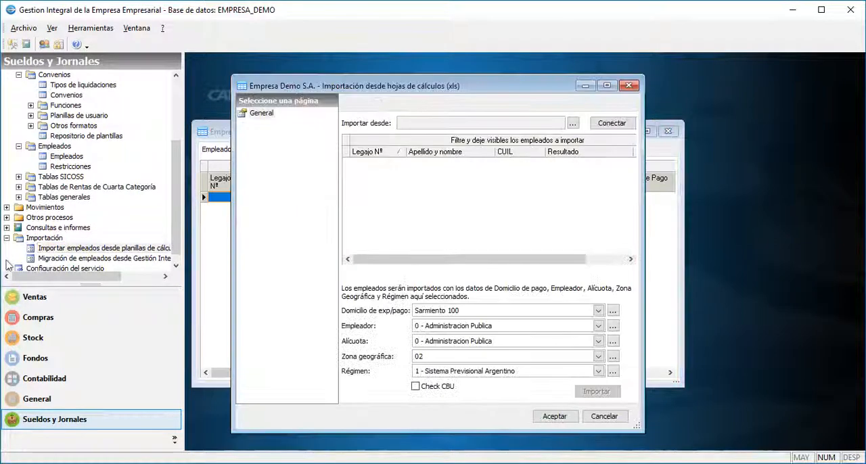
left_click(573, 124)
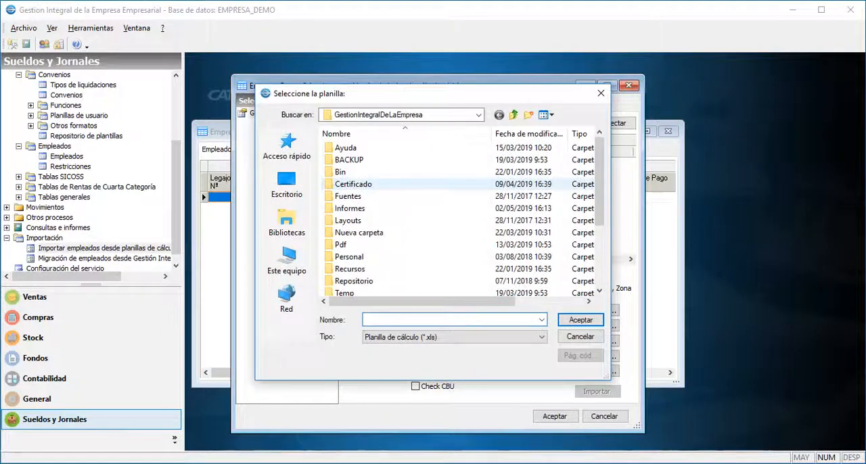
left_click(429, 268)
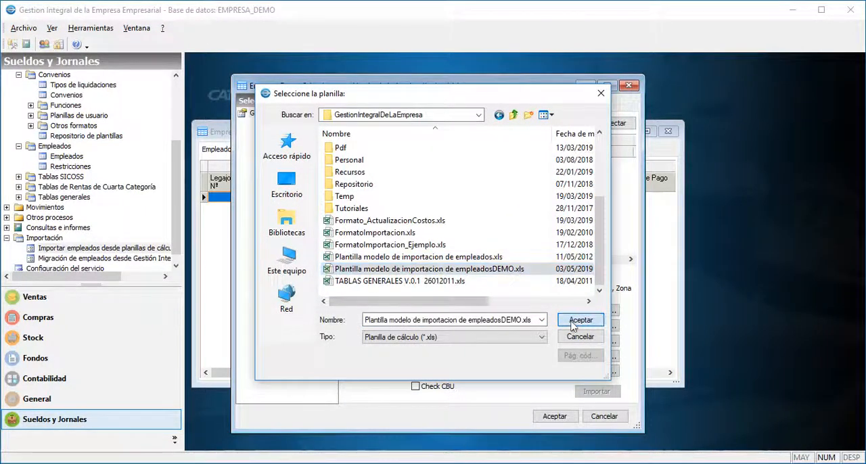
left_click(576, 320)
left_click(607, 126)
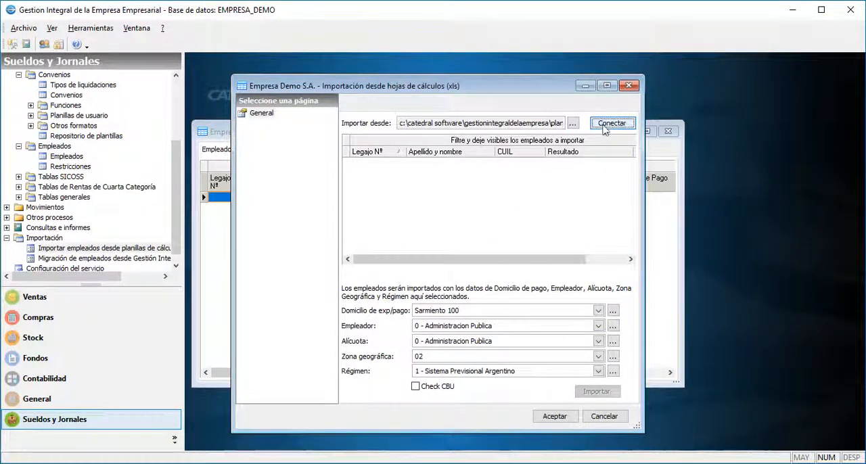
Set Empleador to 1 - Decreto 814/01, art 2, inc. B, import the listed employees and accept the import.
left_click(574, 327)
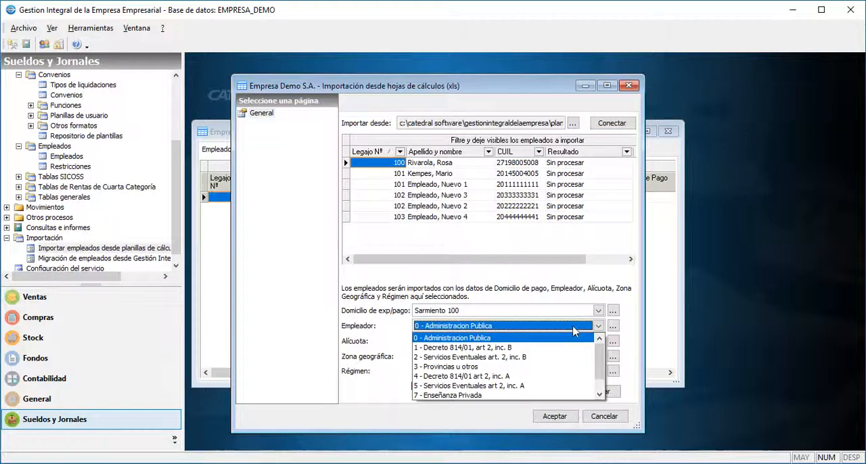
left_click(571, 347)
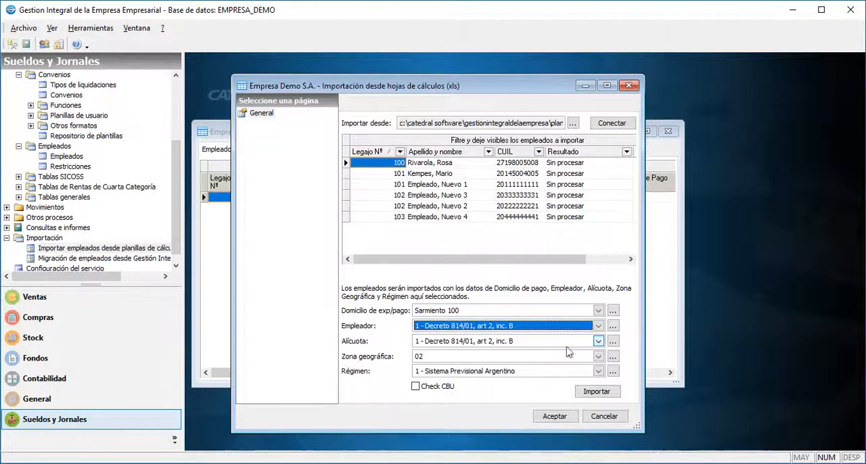
left_click(595, 393)
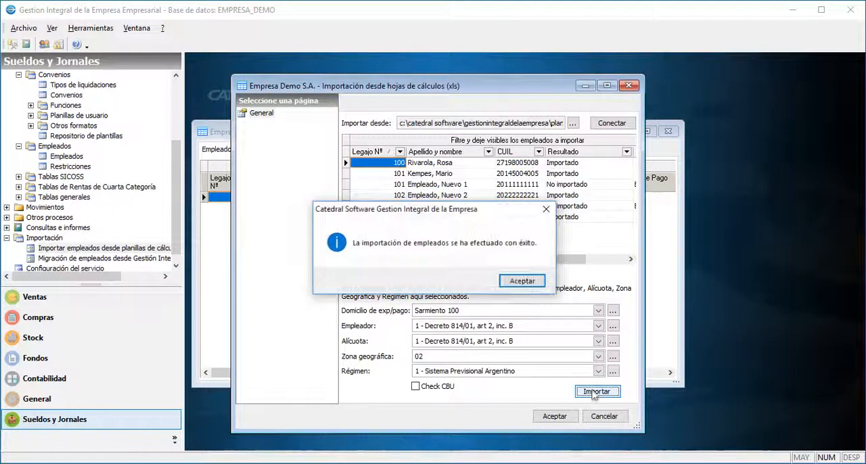
left_click(522, 282)
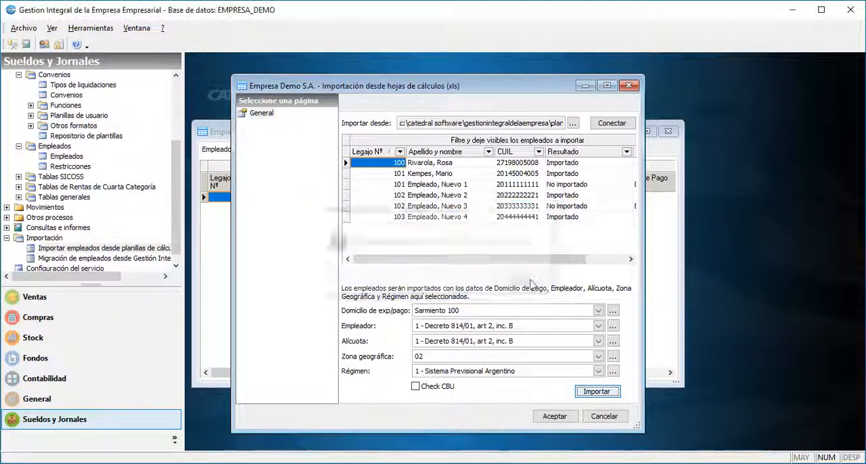
left_click(552, 415)
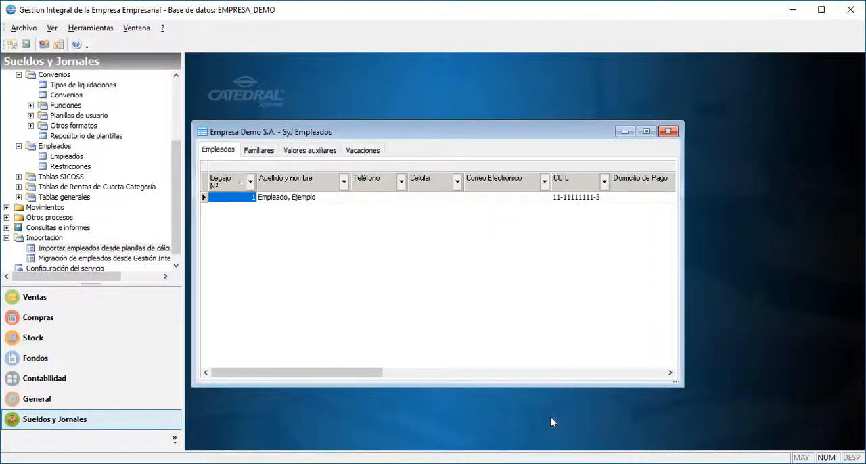
Refresh the employee list to check the imported records and close it.
right_click(465, 215)
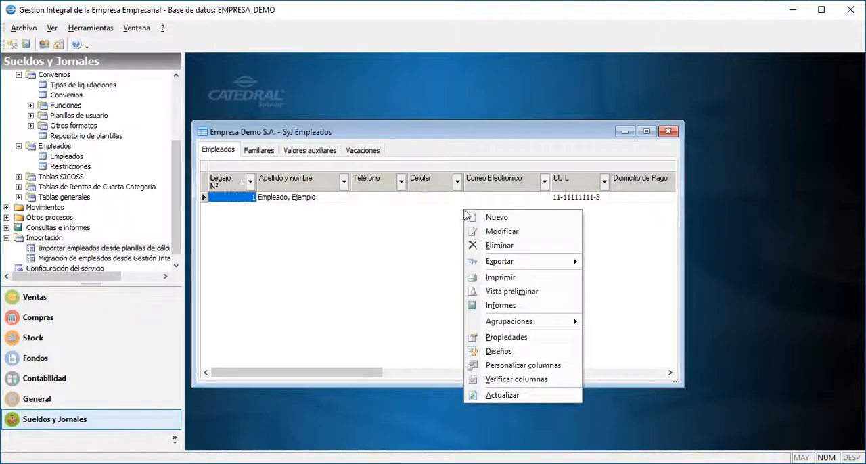
left_click(482, 398)
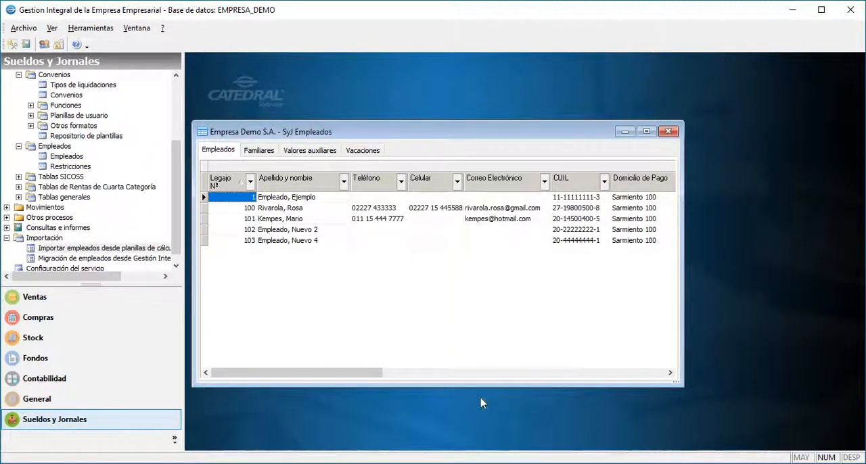
left_click(676, 131)
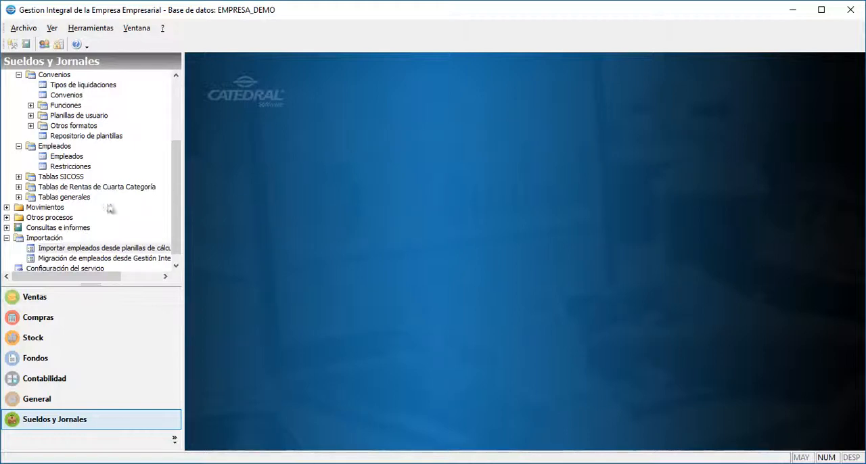
Create a payroll period for Mayo 2019 in Períodos under Movimientos.
left_click(47, 207)
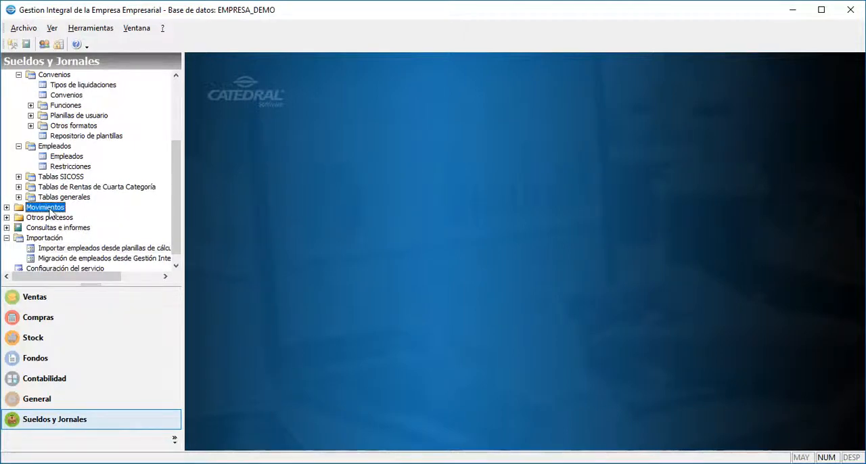
left_click(7, 208)
key("Down")
key("Return")
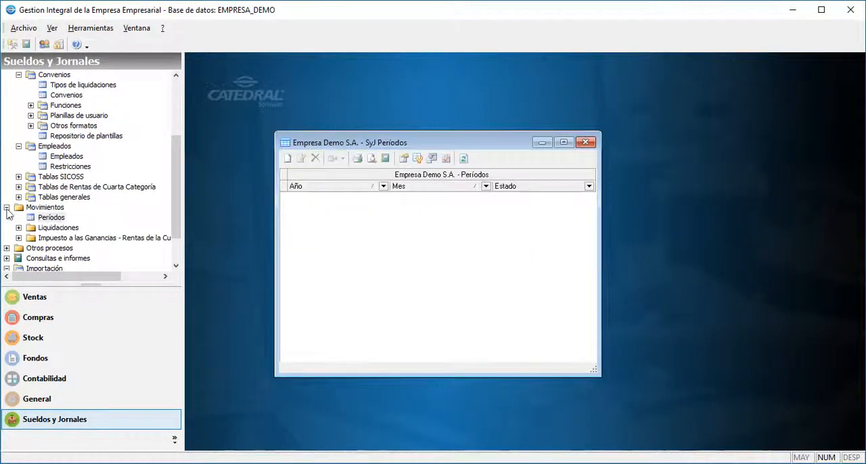
key("Menu")
key("Return")
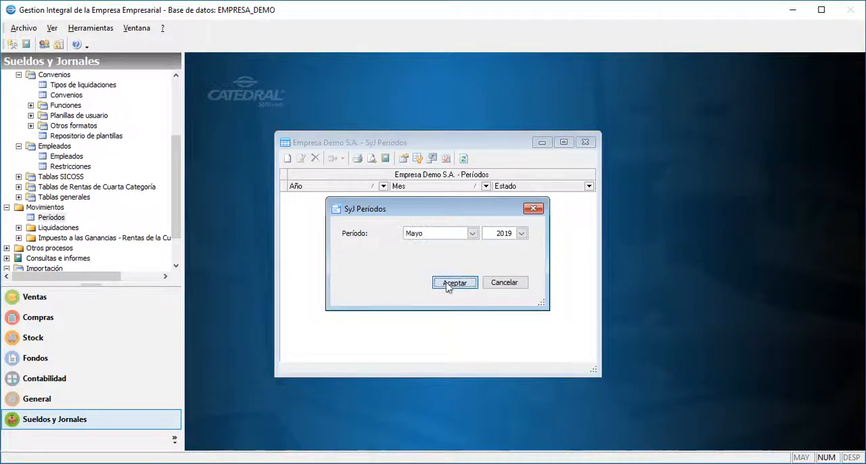
left_click(451, 283)
left_click(512, 198)
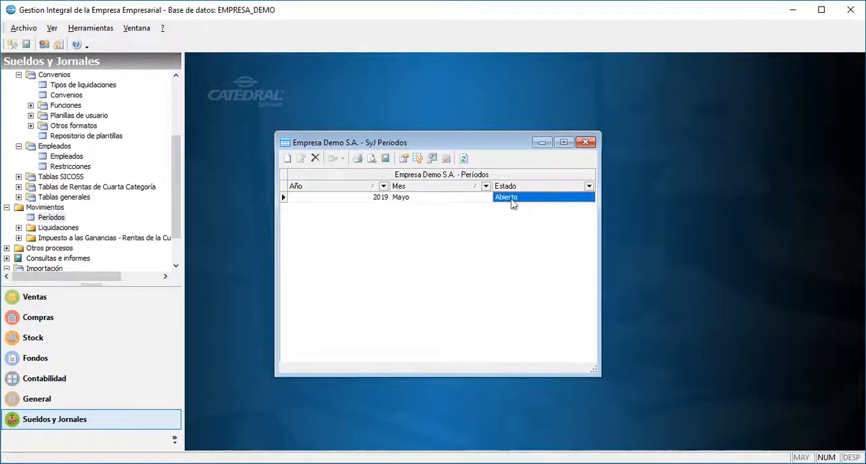
Create a 1 - Haberes normales settlement for period 5 - 2019, with settlement date 31 May 2019 and payment date 5 June 2019.
left_click(53, 230)
left_click(19, 228)
double_click(63, 238)
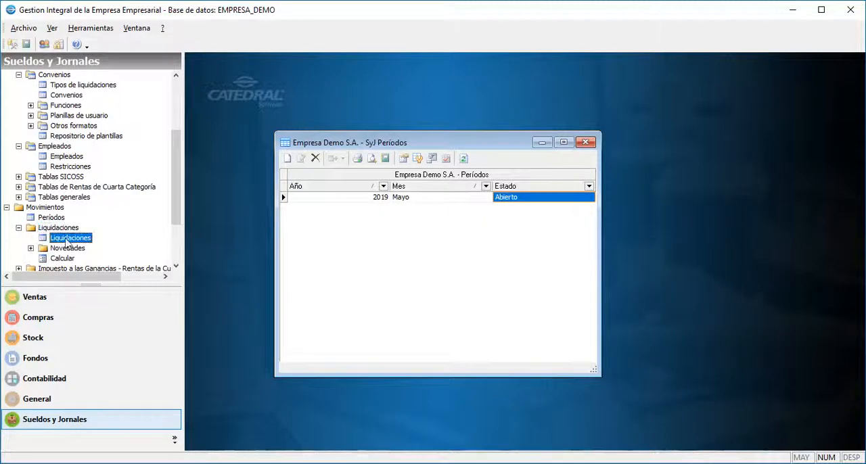
right_click(570, 124)
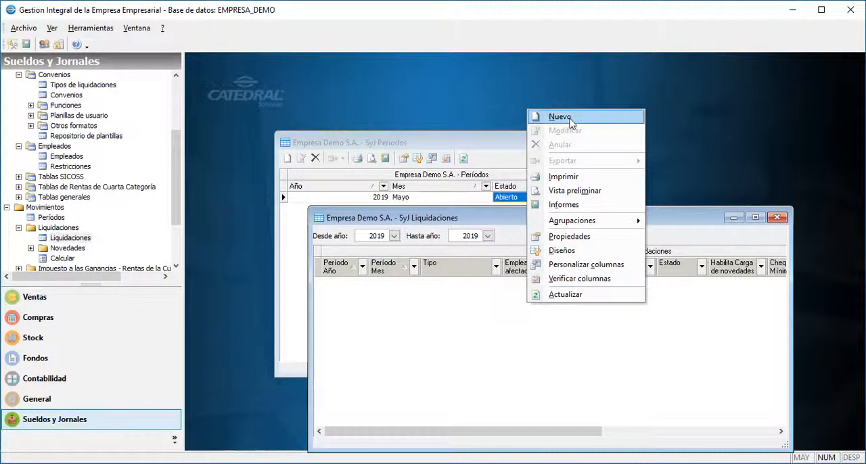
left_click(570, 122)
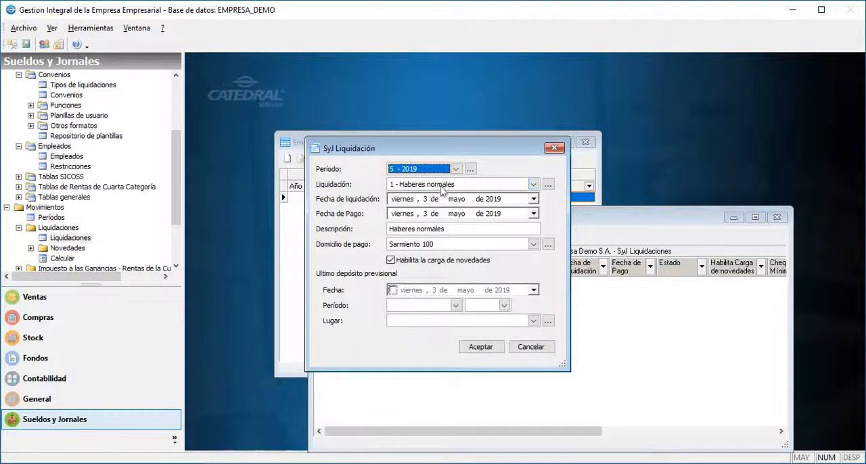
left_click(534, 198)
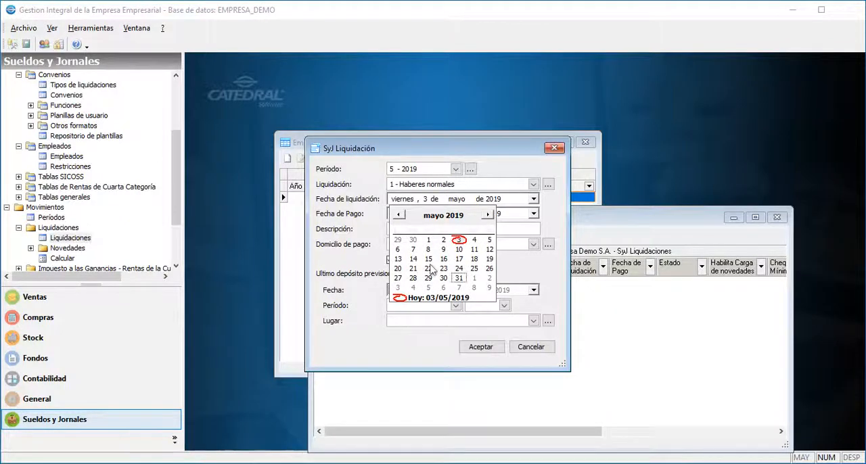
key("Return")
left_click(534, 214)
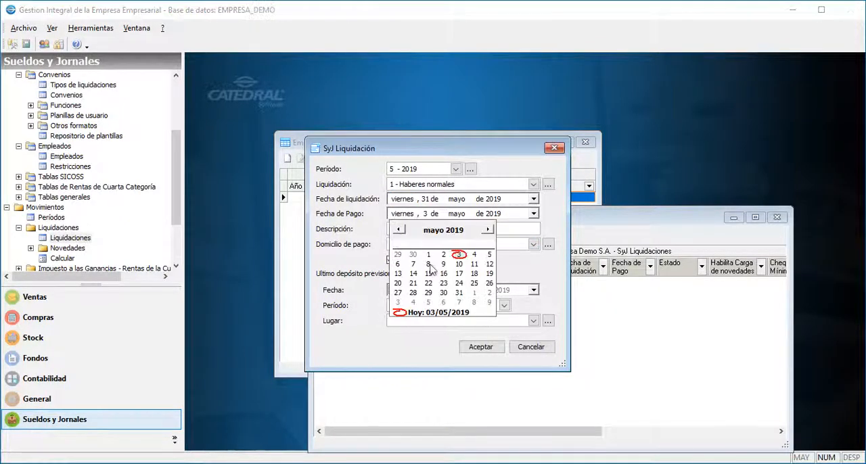
left_click(487, 230)
left_click(429, 264)
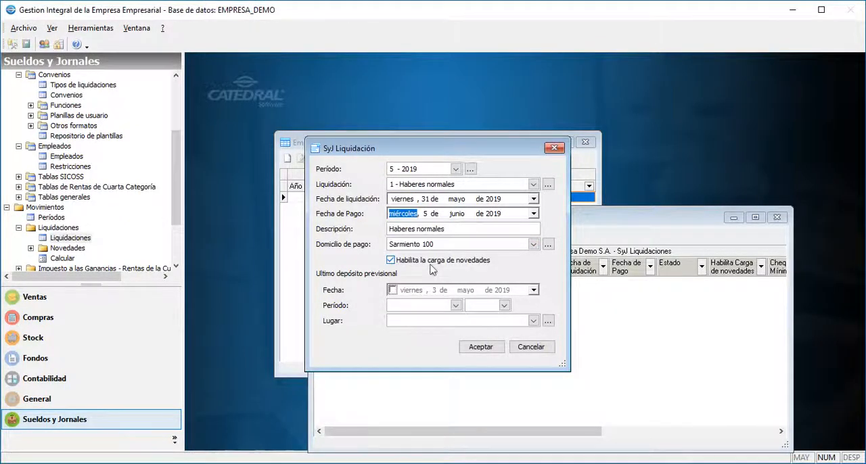
left_click(473, 348)
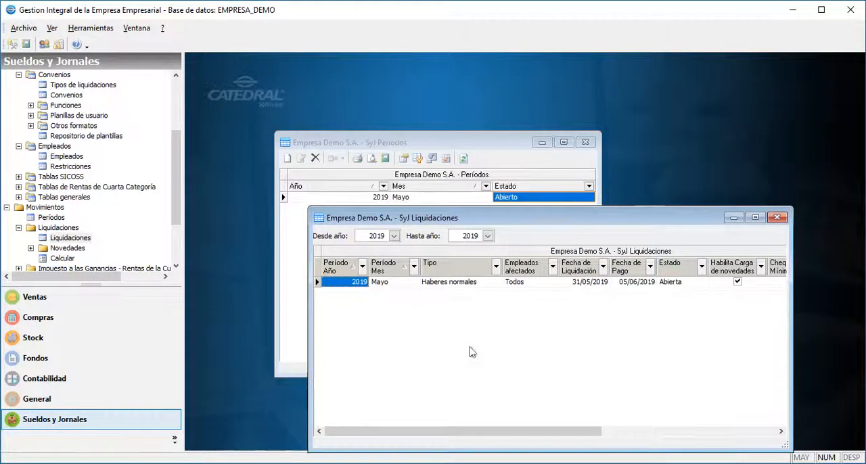
Add a 2 - 1ª Quincena settlement dated 15 May 2019 with payment date 16 May 2019, and close the settlement and period lists.
left_click(400, 285)
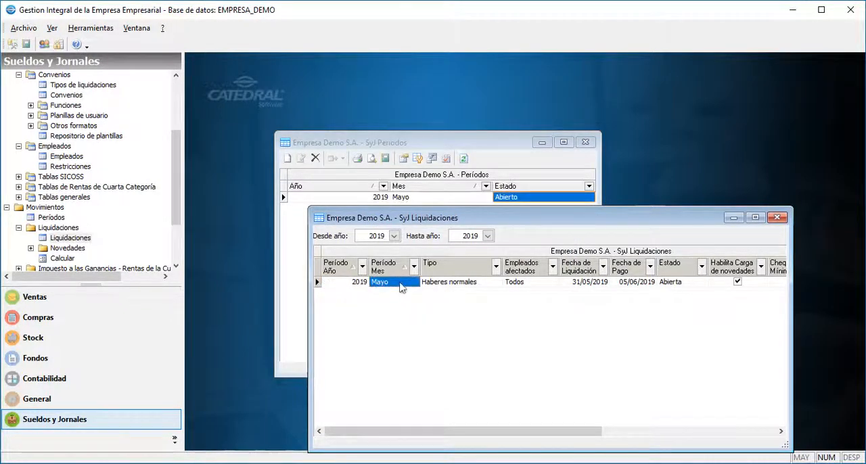
left_click(447, 285)
right_click(491, 303)
left_click(500, 121)
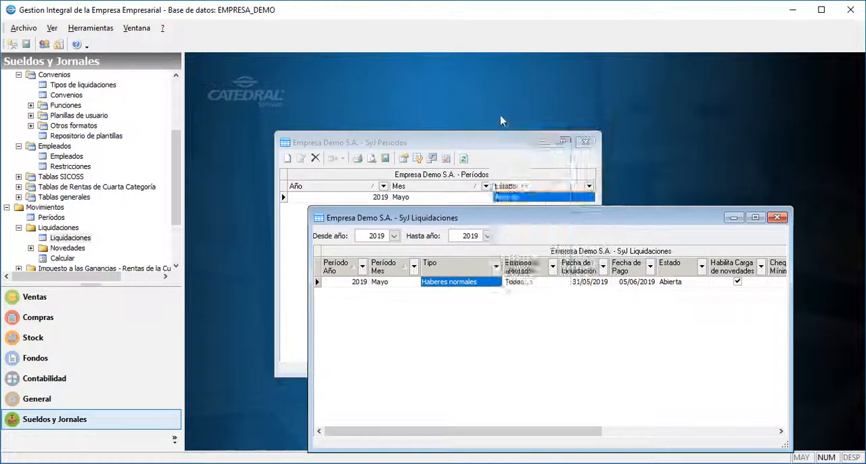
left_click(534, 185)
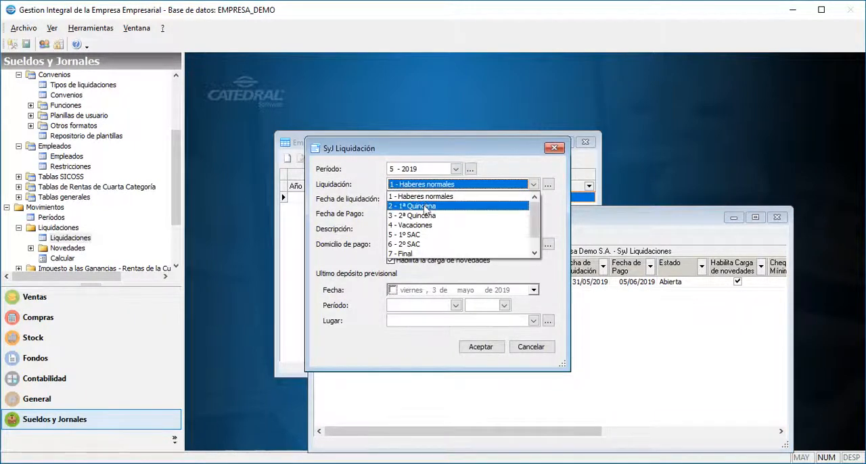
left_click(425, 206)
left_click(426, 199)
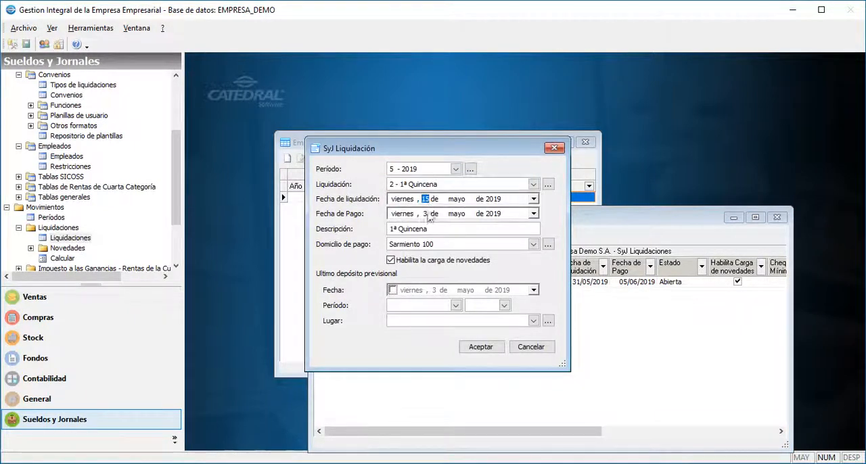
left_click(533, 213)
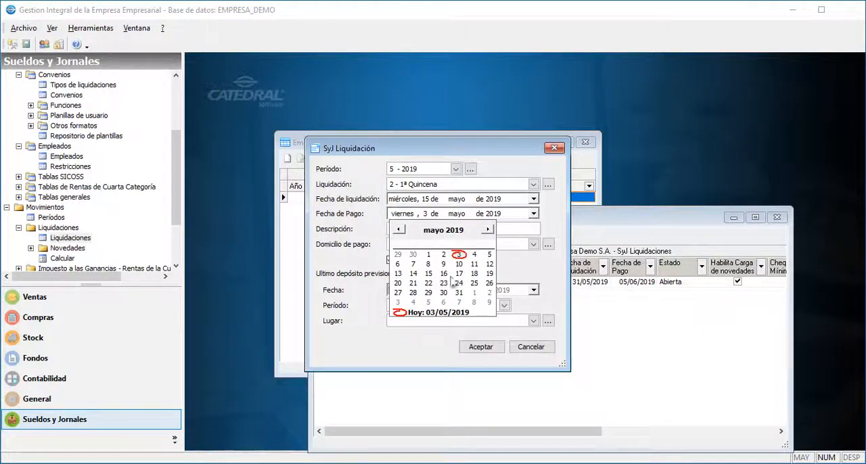
left_click(444, 273)
left_click(480, 347)
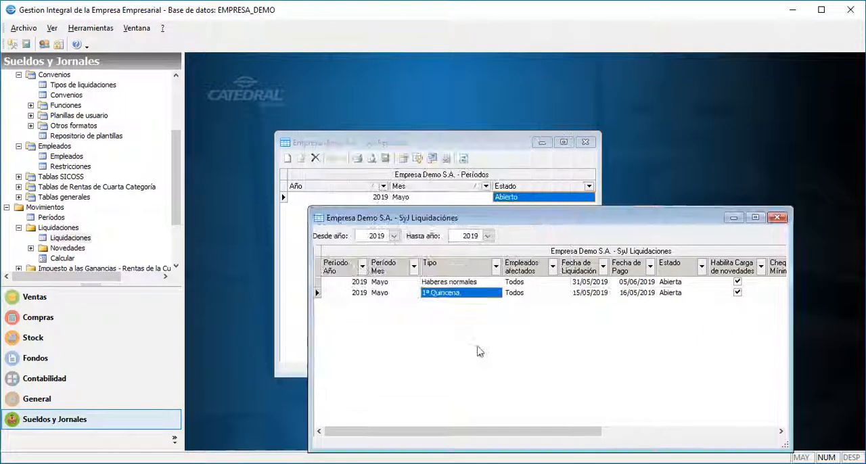
left_click(777, 218)
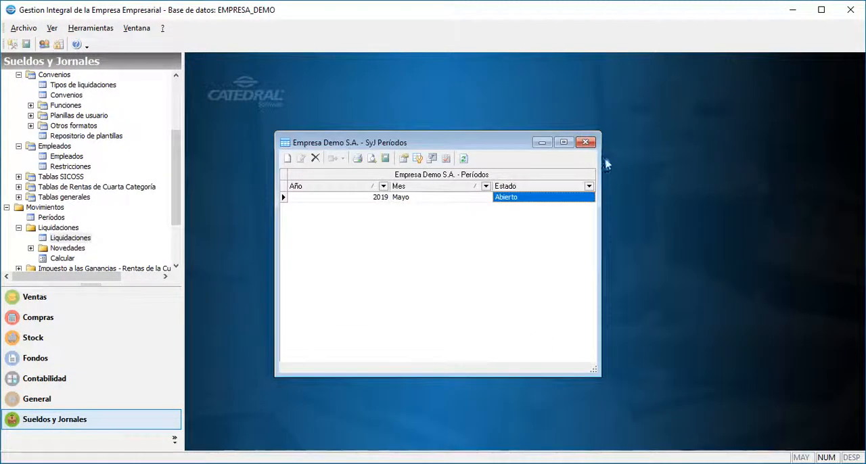
left_click(586, 143)
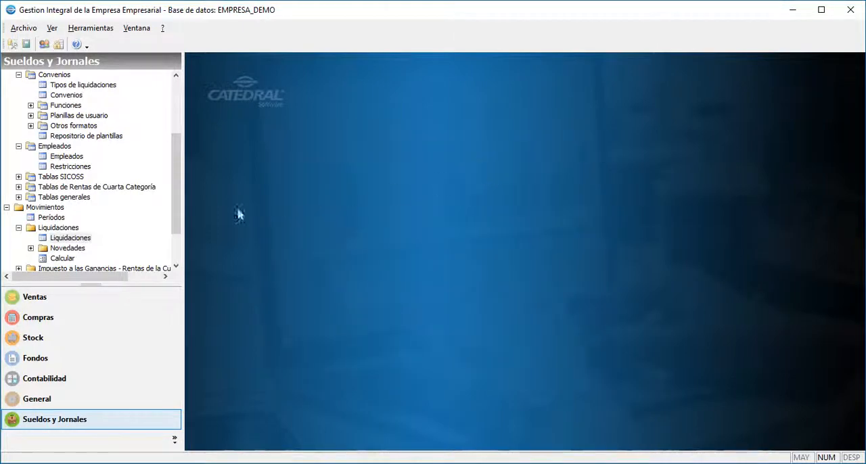
Open Carga desde archivo under Novedades and choose the 5 - 2019 1ª Quincena settlement.
left_click(68, 249)
left_click(30, 248)
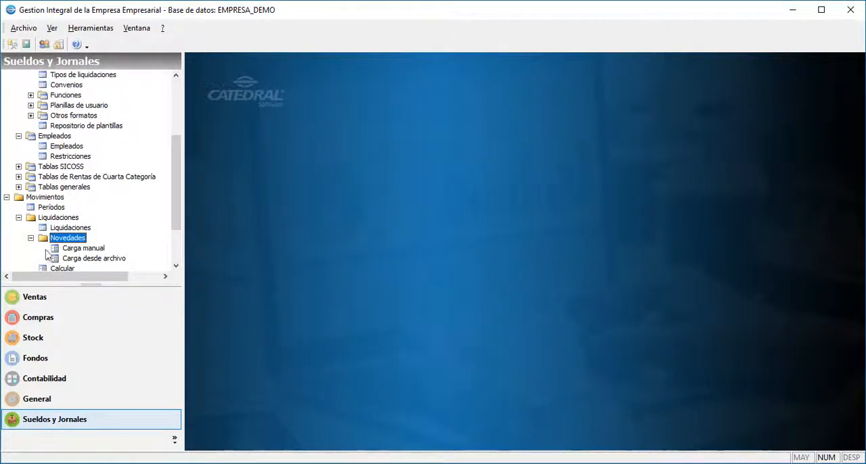
left_click(68, 249)
double_click(72, 258)
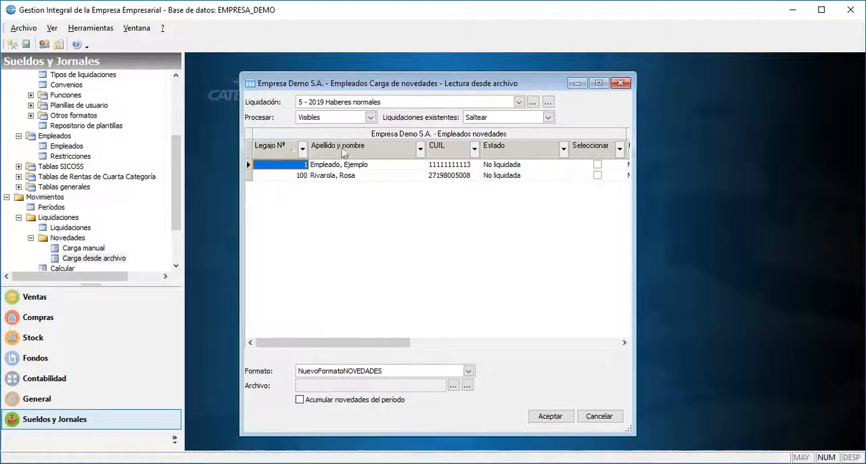
left_click(391, 102)
left_click(389, 128)
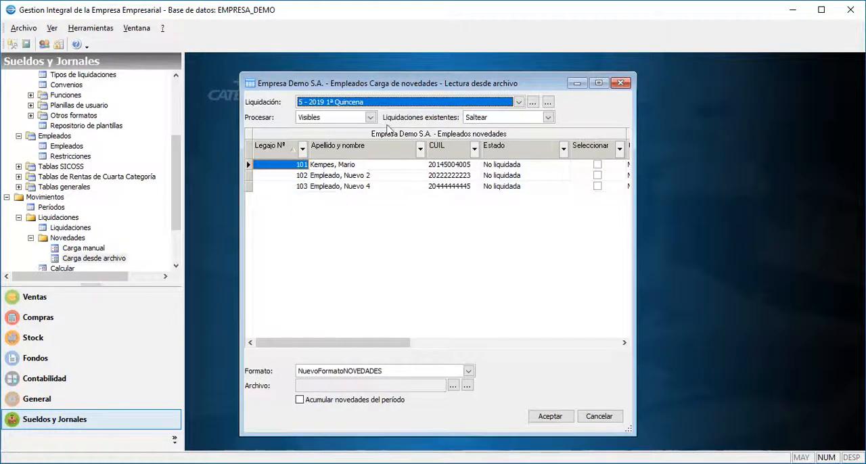
Use the NuevoFormatoNOVEDADES format and select NovedadesDemo.txt as the file to import.
left_click(444, 371)
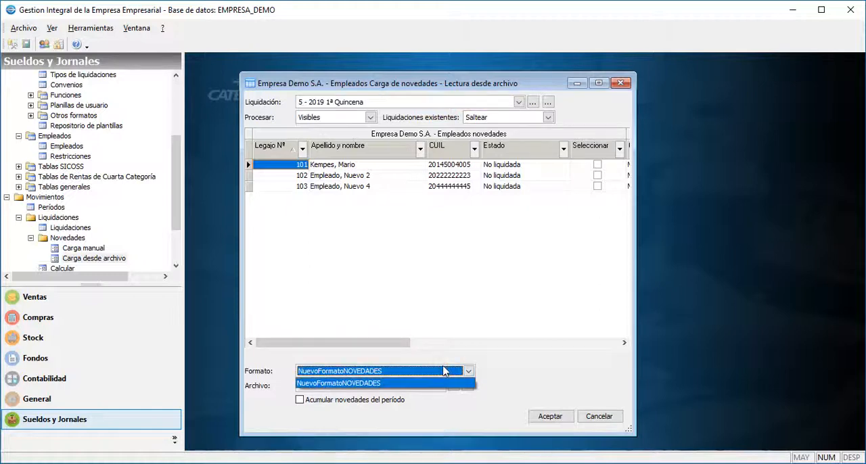
left_click(445, 383)
left_click(453, 386)
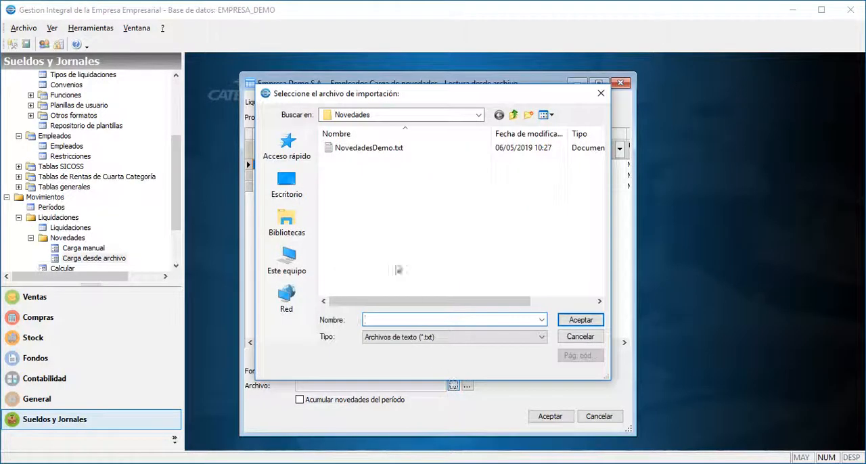
left_click(348, 150)
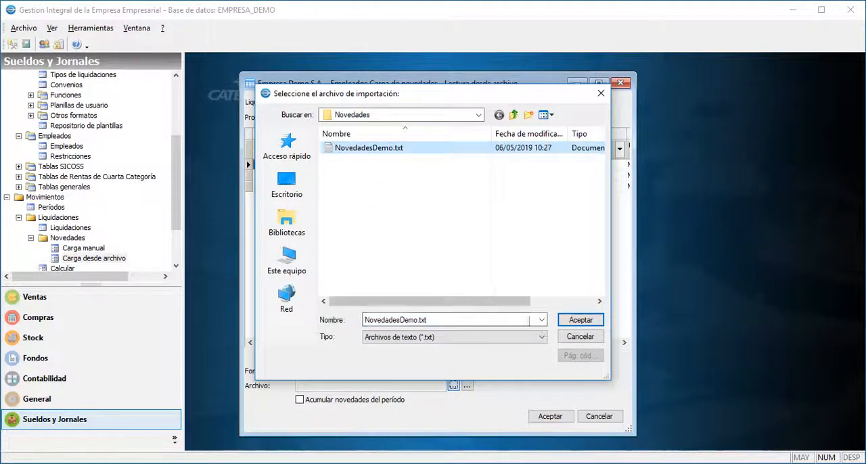
left_click(579, 320)
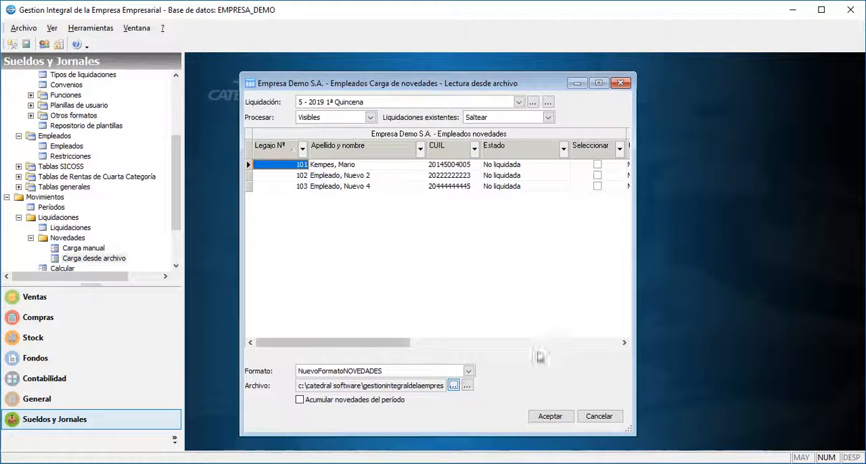
Preview the novedades file, check the Cantidad values of its records, and close the preview.
left_click(467, 385)
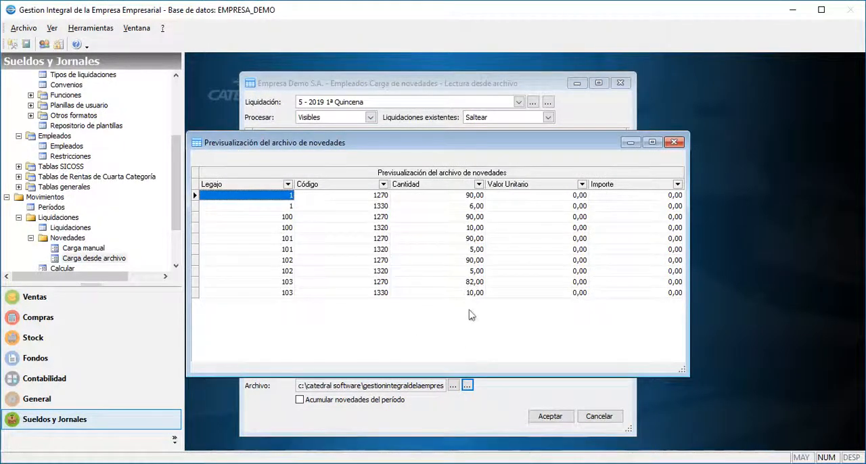
left_click(475, 249)
left_click(482, 271)
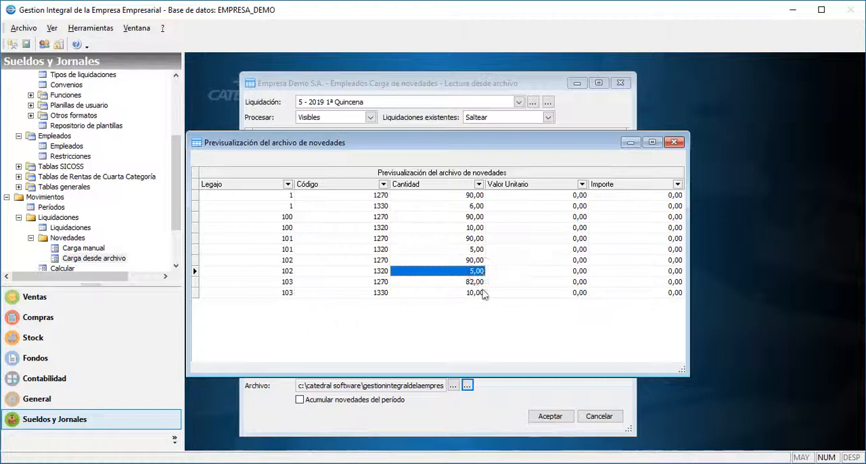
left_click(481, 293)
left_click(674, 143)
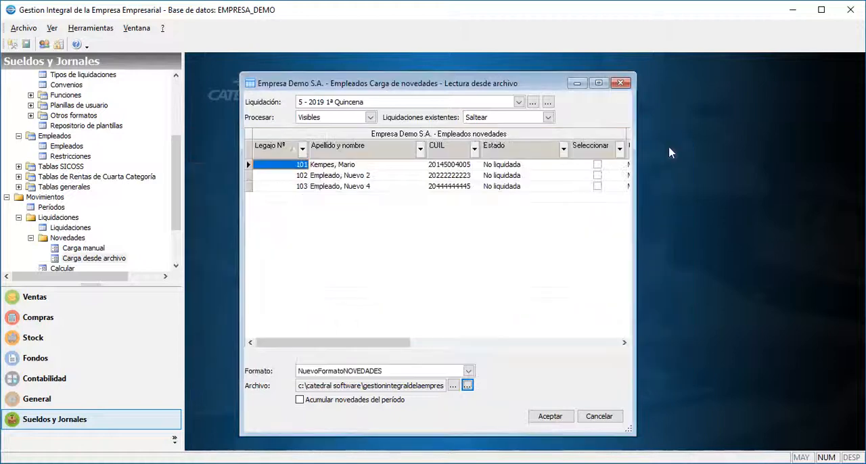
Load the novedades into the 1ª Quincena settlement, check each employee's Estado, and close the load window.
left_click(559, 417)
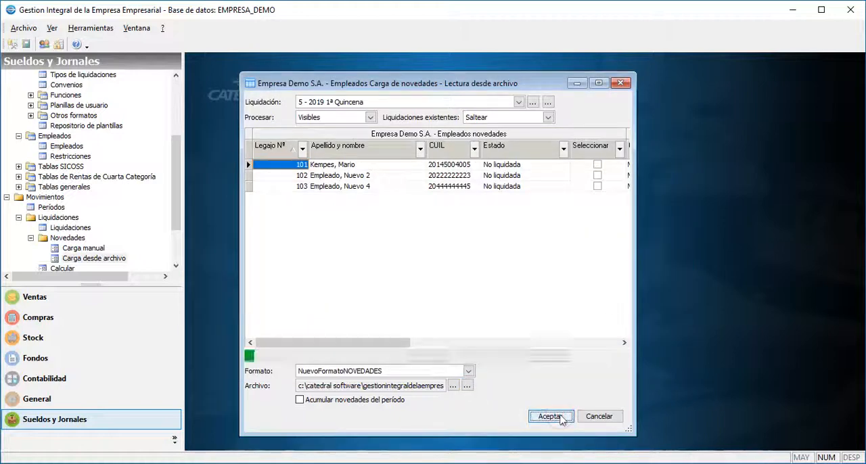
left_click(543, 166)
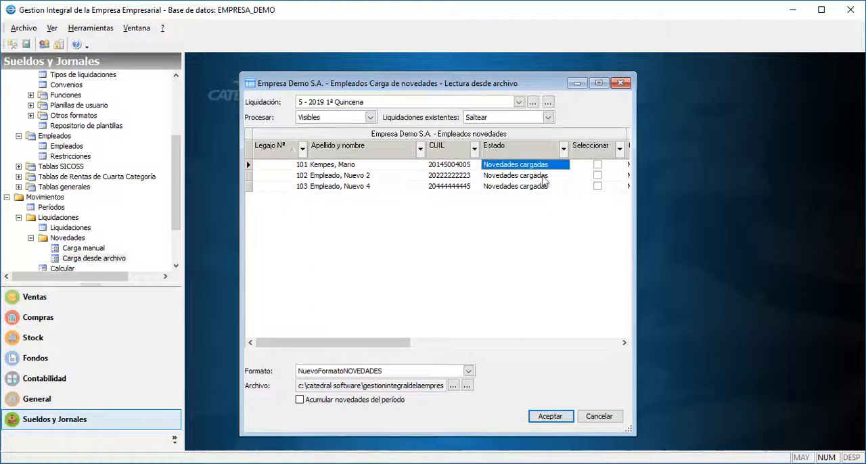
left_click(543, 177)
left_click(544, 188)
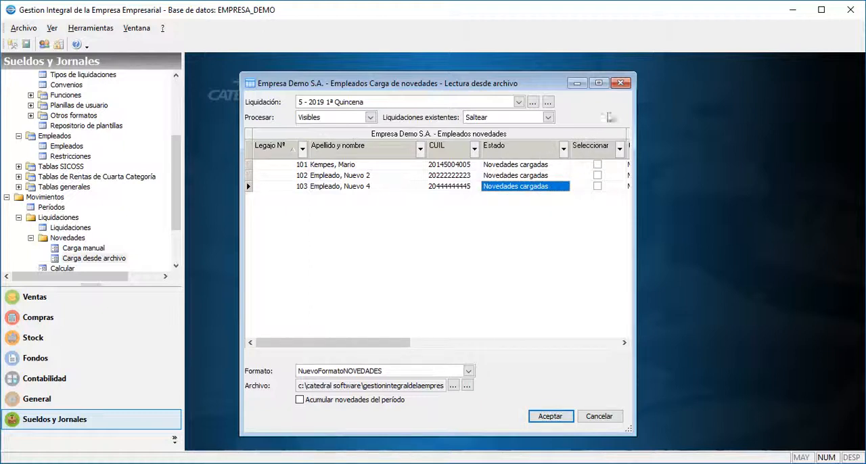
left_click(620, 83)
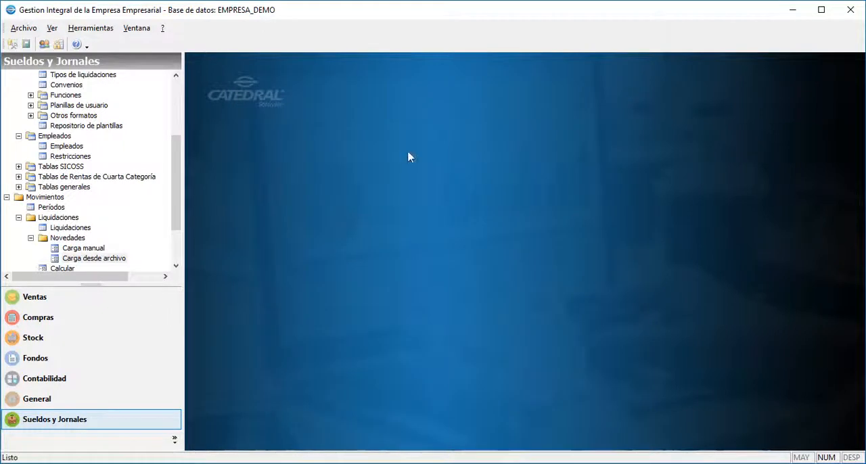
Open Calcular for the 5 - 2019 1ª Quincena settlement, widen the Estado column, and start processing the visible employees.
left_click_drag(179, 203, 179, 208)
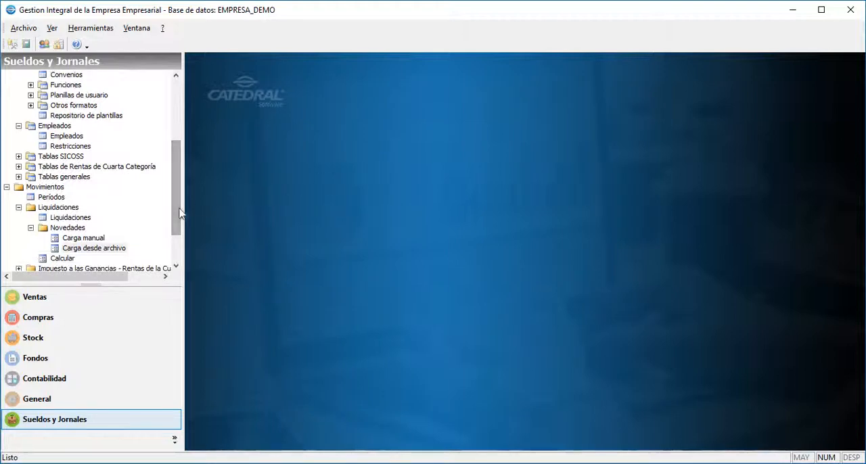
left_click(62, 258)
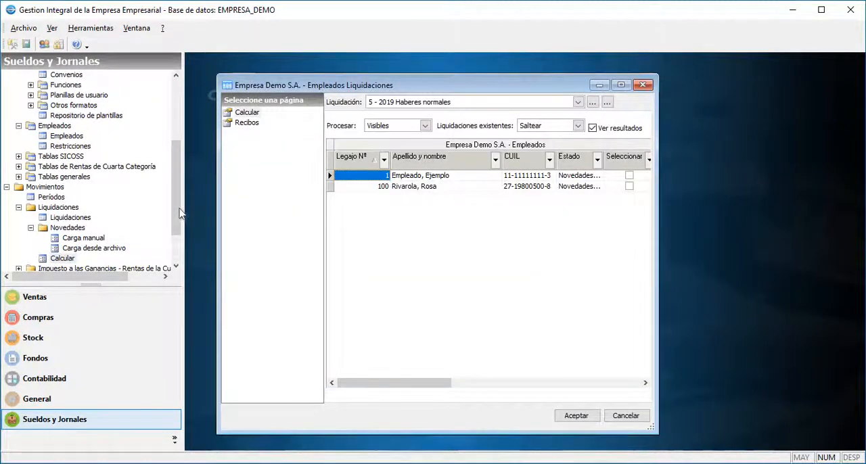
left_click(531, 102)
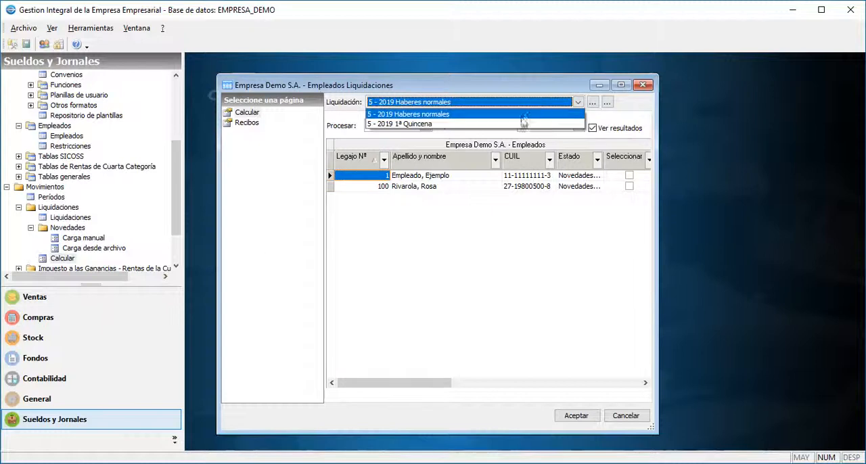
left_click(519, 126)
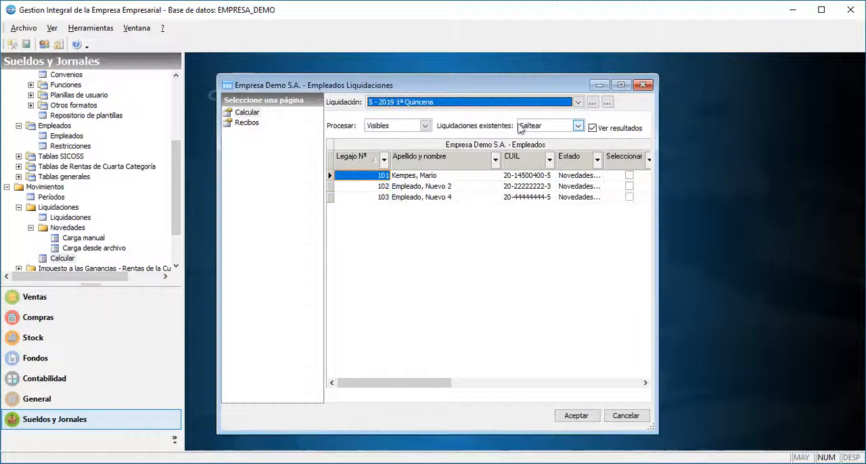
left_click_drag(607, 166, 623, 166)
left_click(608, 177)
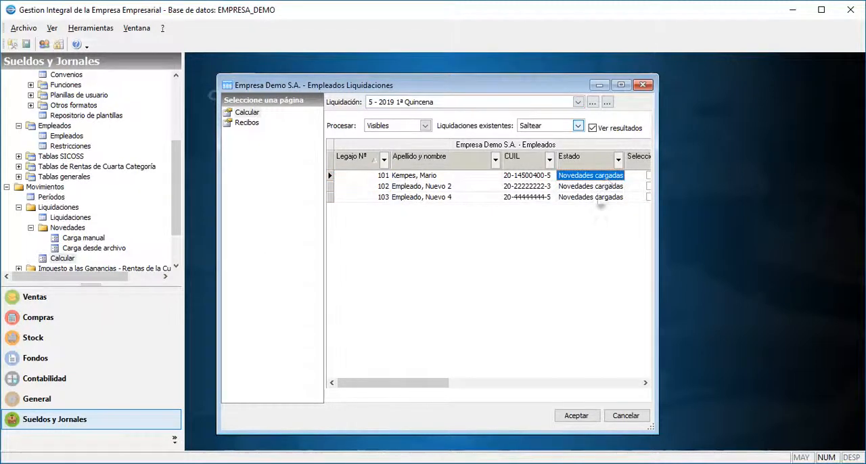
left_click(577, 415)
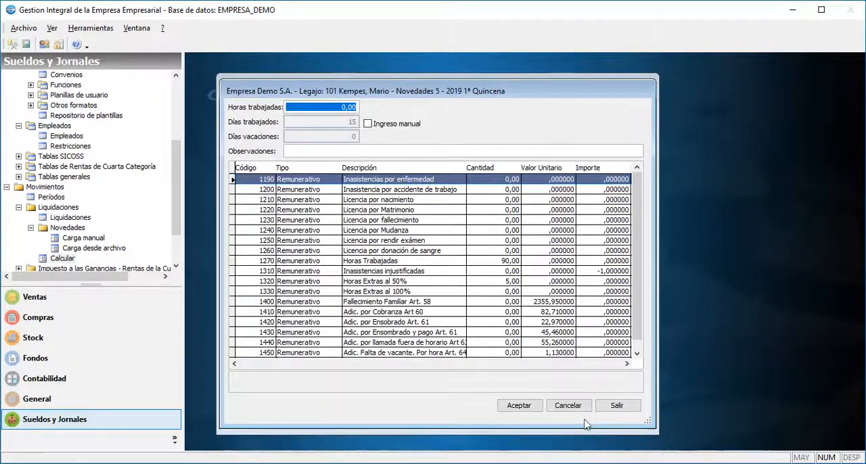
Accept the first employee's 1ª Quincena novedades, review the calculated Horas Trabajadas and Horas Extras al 50%, and save the settlement.
left_click(485, 280)
left_click(511, 406)
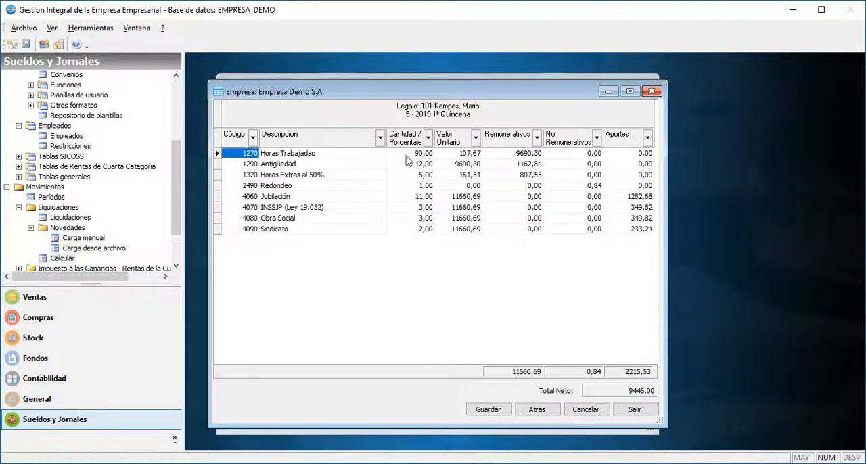
left_click(414, 155)
left_click(462, 154)
left_click(507, 155)
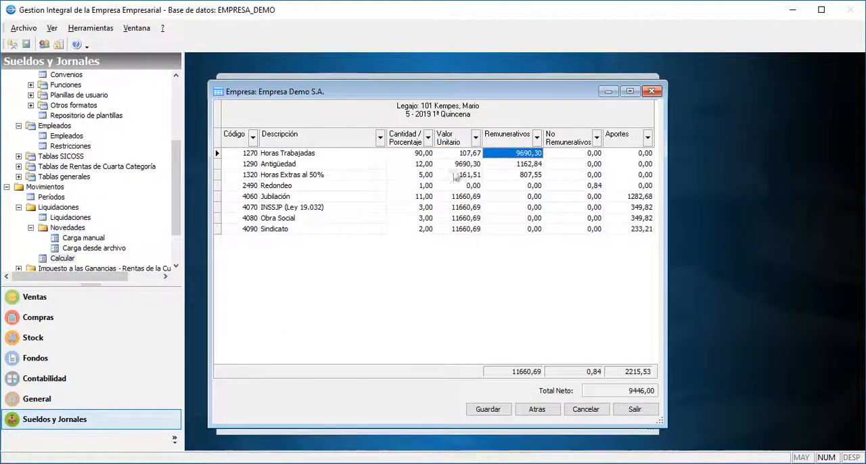
left_click(366, 176)
left_click(408, 176)
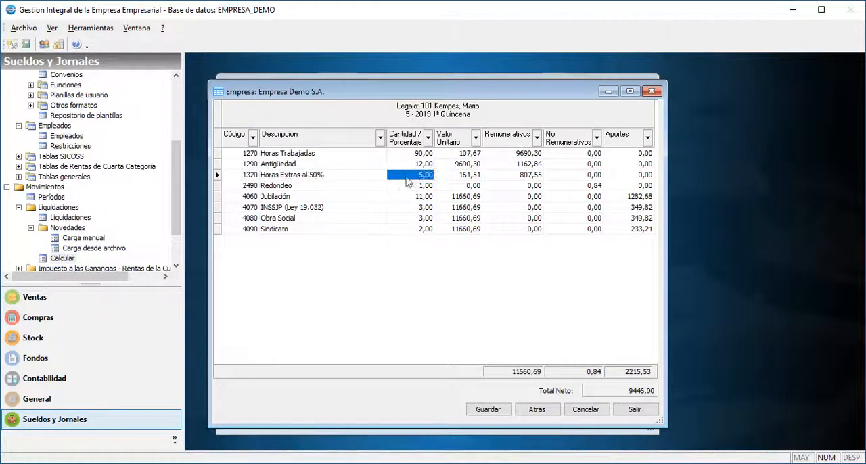
left_click(476, 410)
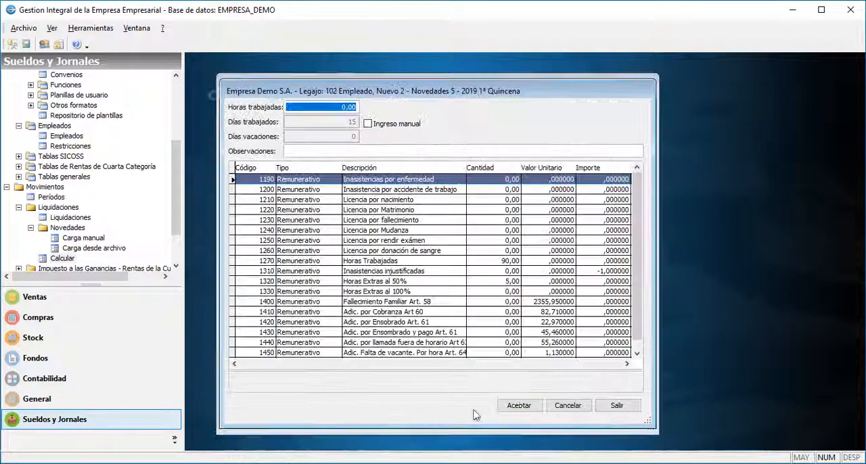
Check the second employee's Horas Trabajadas and Horas Extras al 50%, calculate the 1ª Quincena settlement, and save it.
left_click(489, 261)
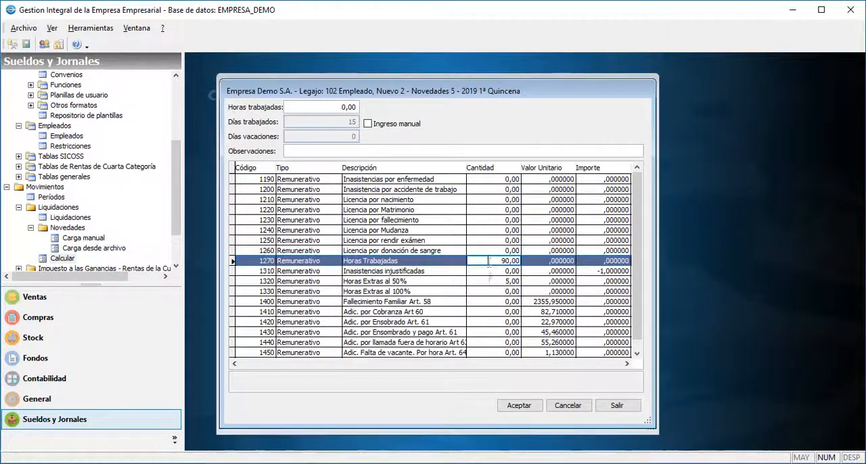
left_click(488, 282)
left_click(519, 406)
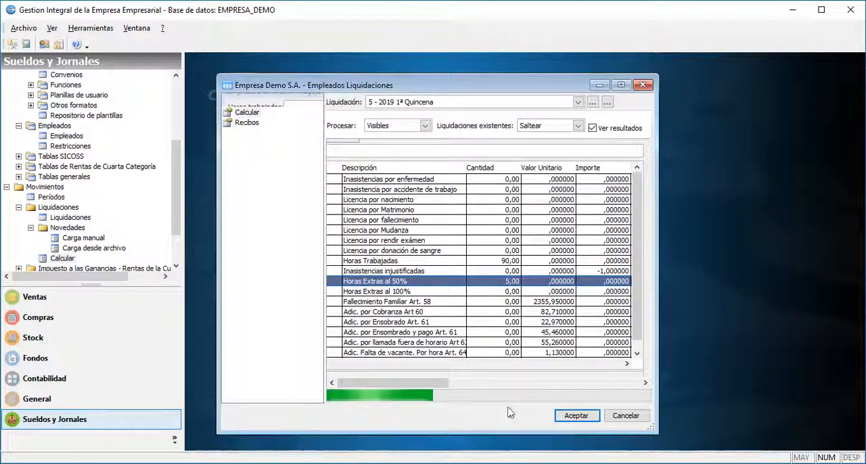
left_click(489, 410)
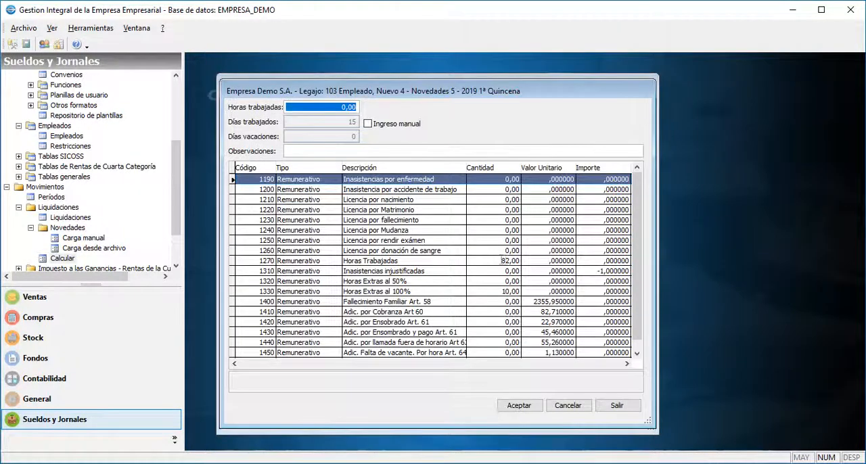
Calculate the third employee's 1ª Quincena settlement, review Horas Trabajadas and Horas Extras al 100%, and save it.
left_click(494, 261)
left_click(489, 292)
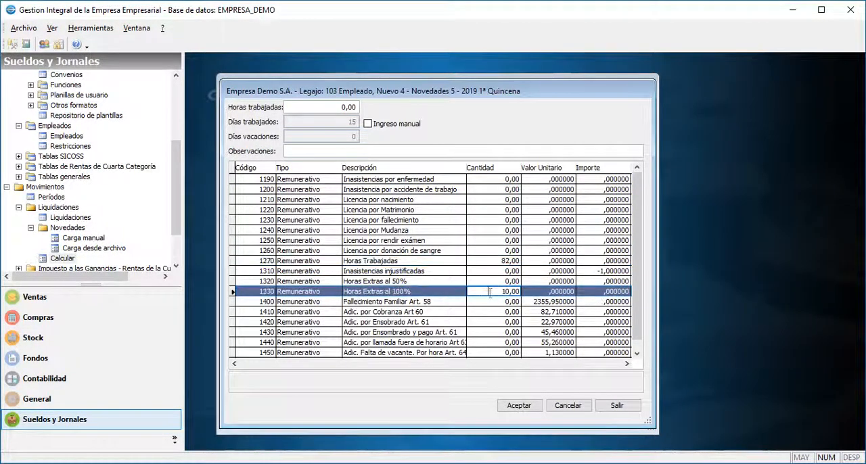
left_click(519, 405)
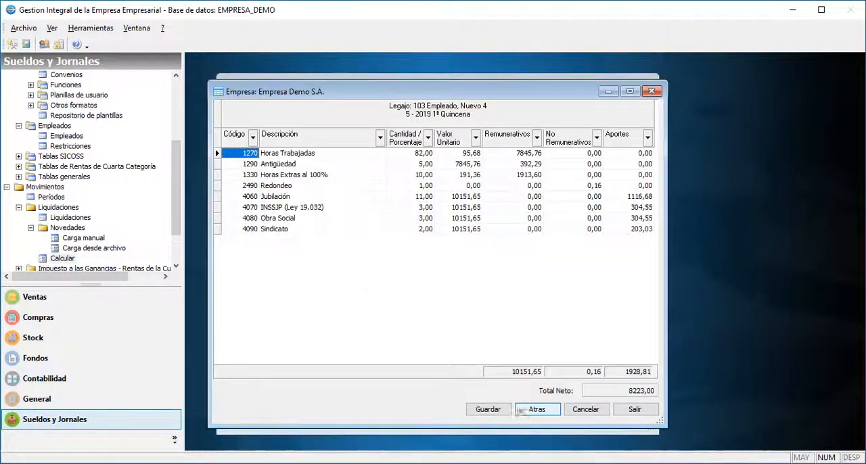
left_click(409, 155)
key("Down")
key("Down")
key("alt+g")
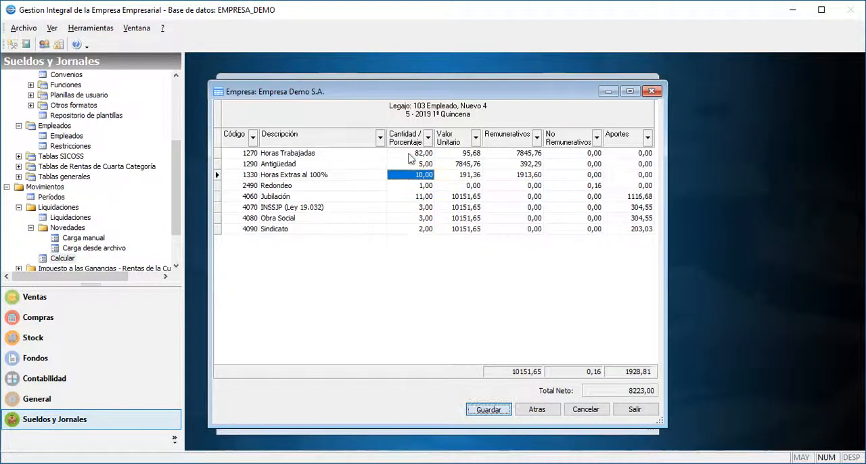
Process 5 - 2019 Haberes normales, set the first employee's Horas Extras al 50% to 2, calculate, and save the settlement.
left_click(501, 105)
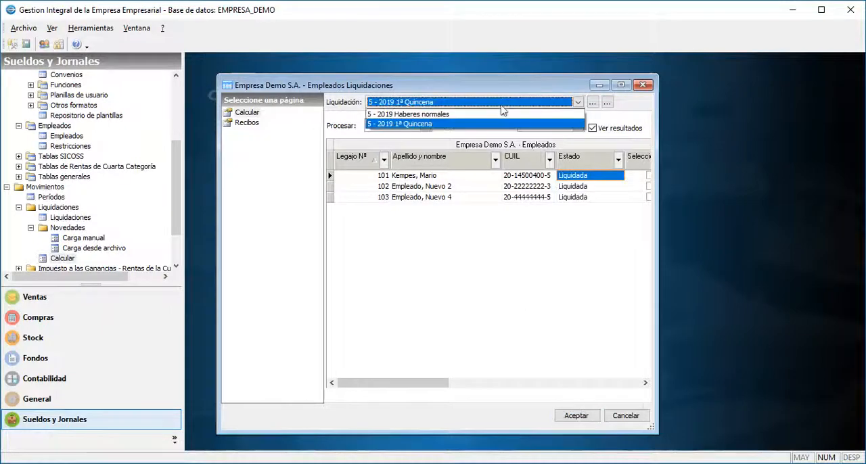
left_click(499, 115)
left_click(568, 418)
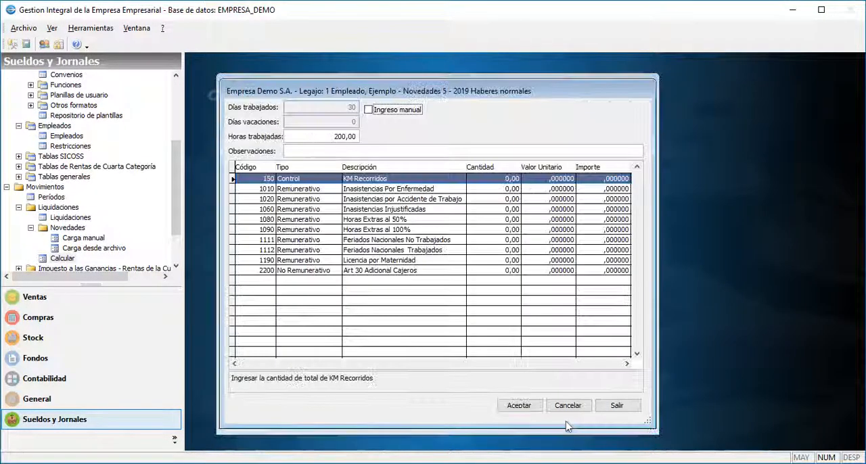
left_click(491, 219)
type("2 ,")
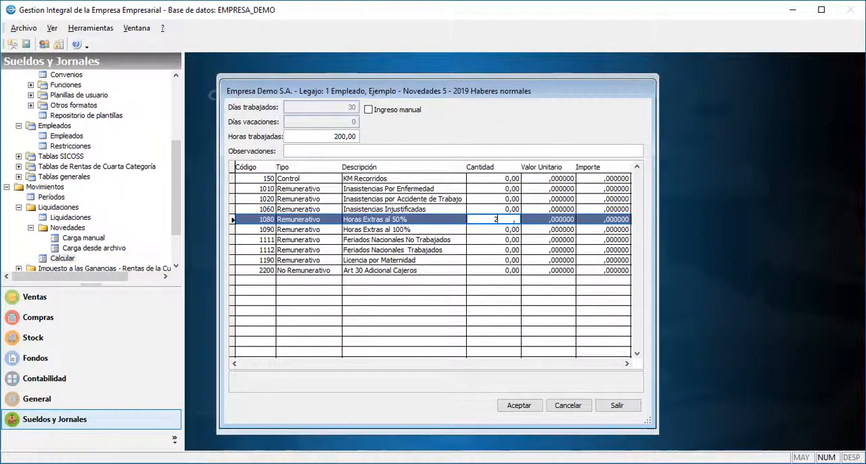
left_click(519, 405)
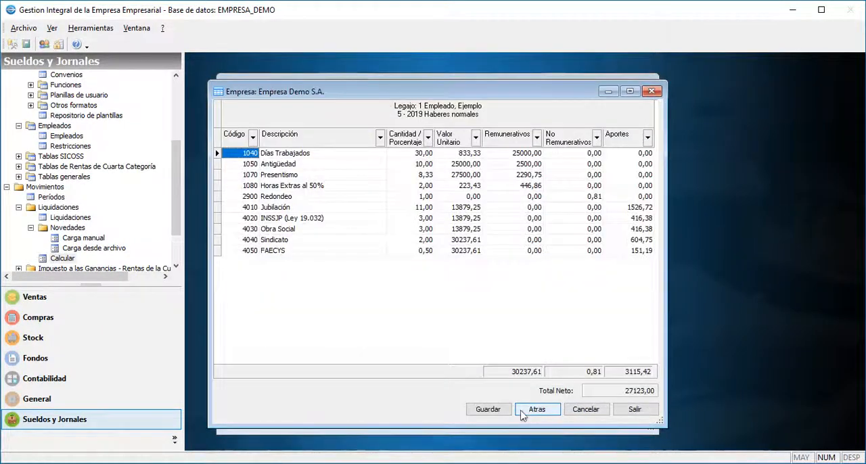
left_click(396, 187)
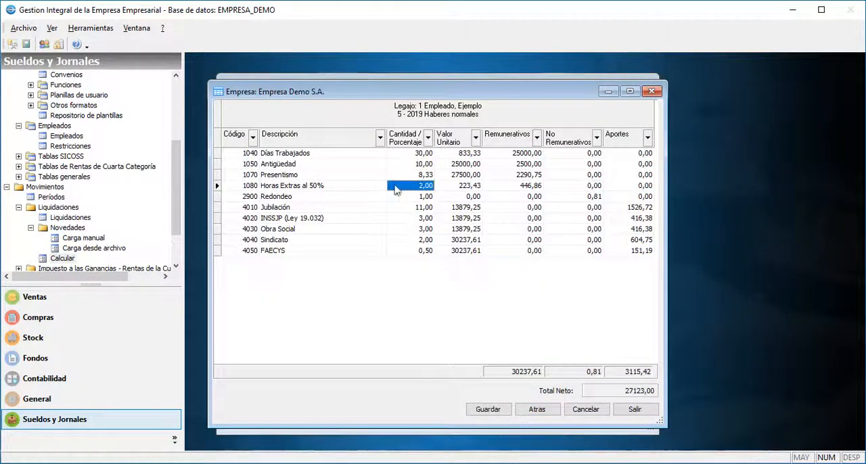
left_click(488, 409)
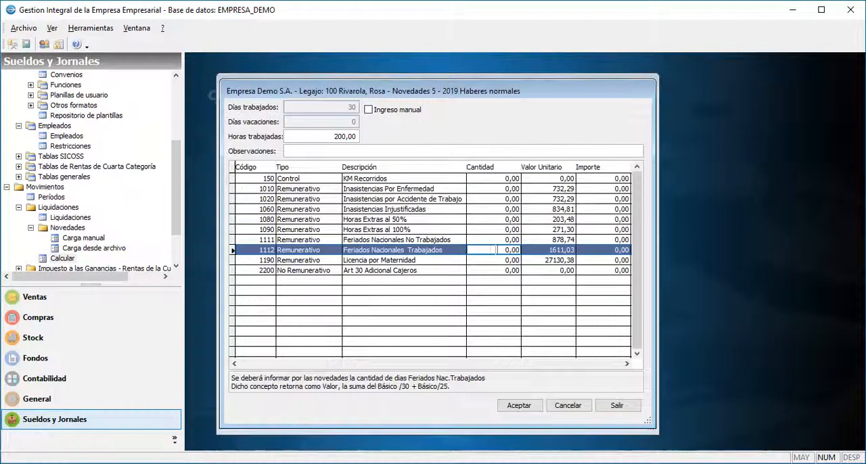
Set the second employee's Feriados Nacionales Trabajados to 1, calculate the Haberes normales settlement, and save it.
type("1")
left_click(518, 405)
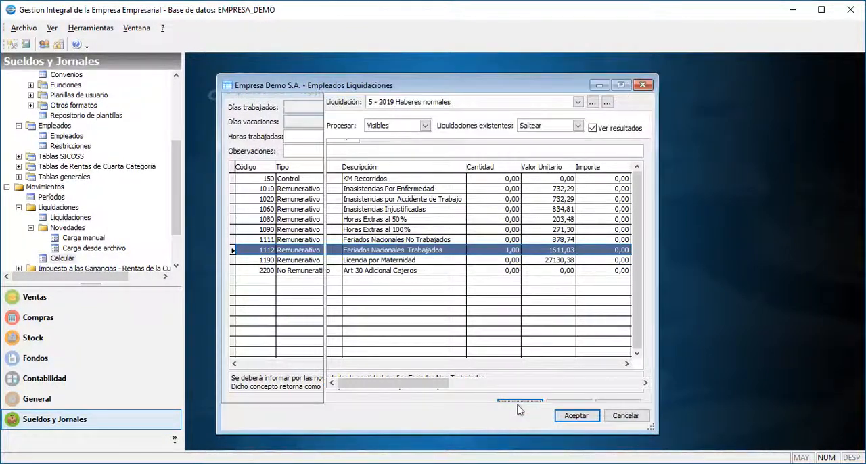
left_click(520, 409)
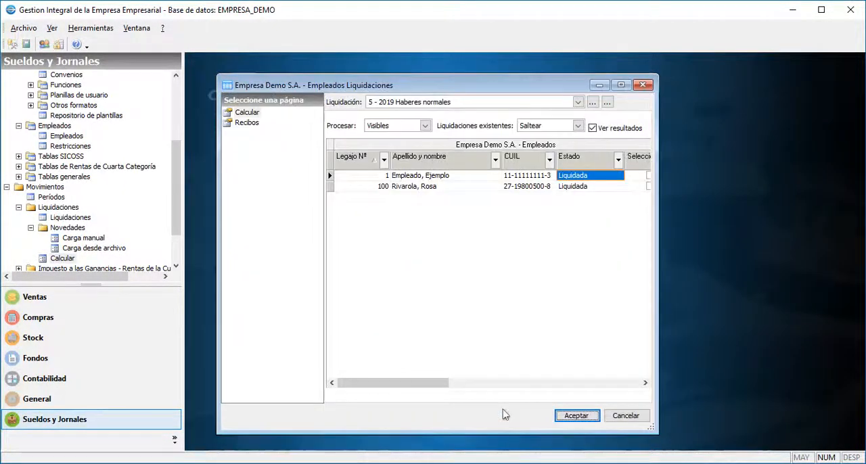
Open the Recibos page and preview the 5 - 2019 Haberes normales settlement in the Borrador de liquidación format.
left_click(246, 122)
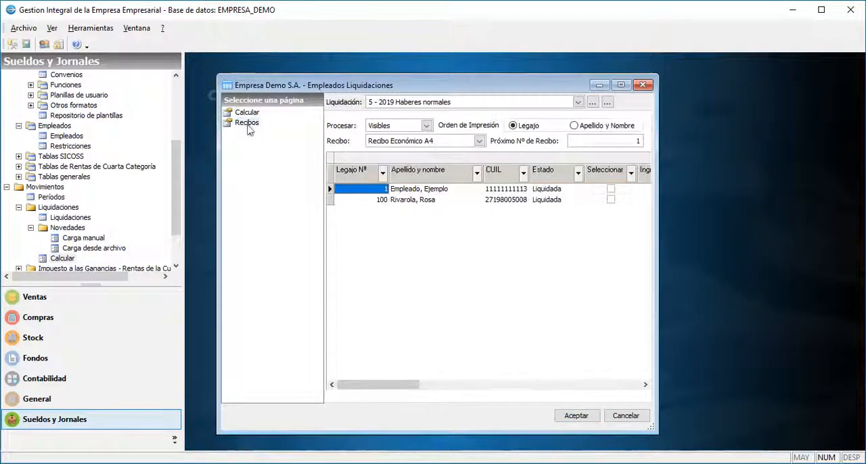
left_click(423, 143)
scroll(423, 147, "up", 1)
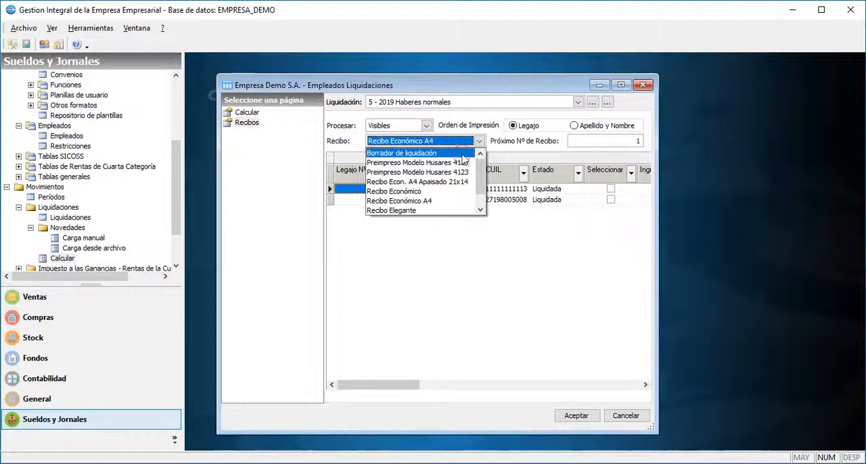
left_click(423, 151)
left_click(573, 416)
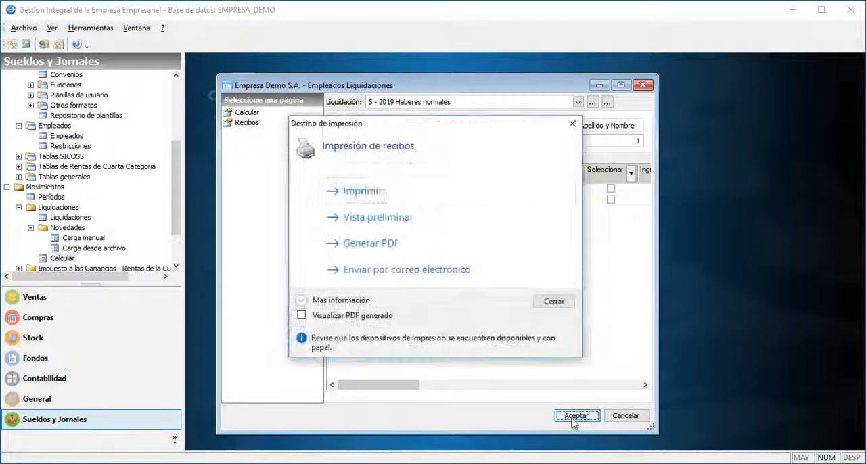
left_click(396, 226)
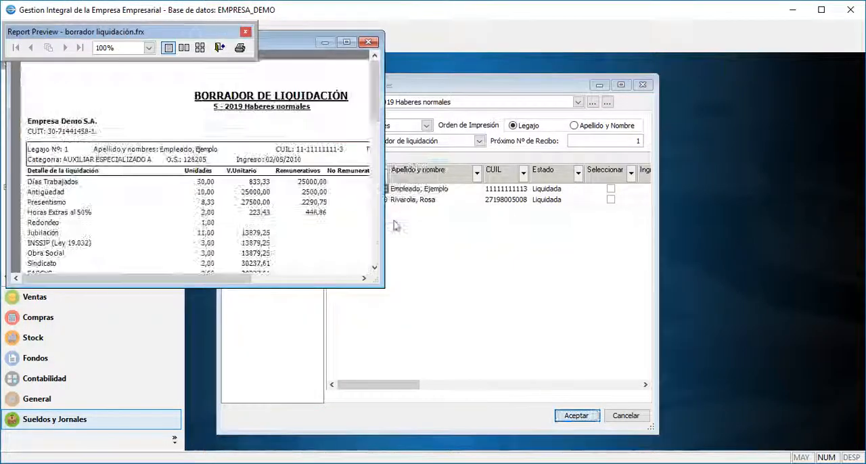
Enlarge the draft settlement preview, review both employees' concepts and the settlement totals, and close the preview and print options.
left_click_drag(556, 404, 576, 414)
left_click_drag(565, 193, 566, 244)
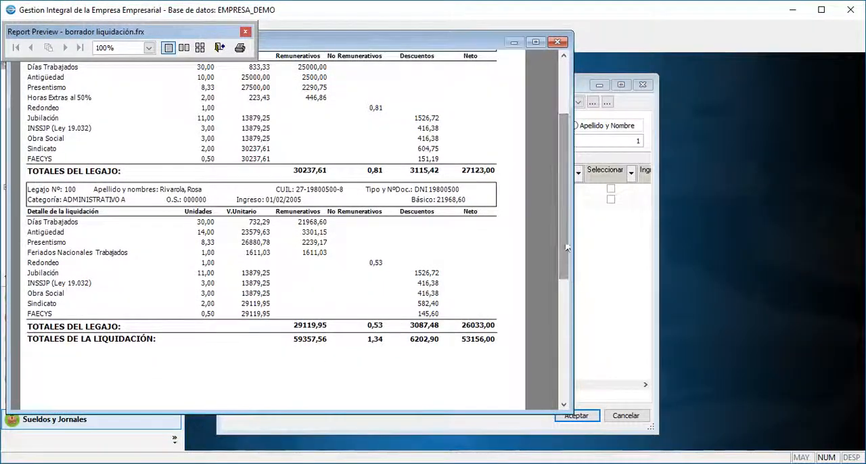
left_click(557, 41)
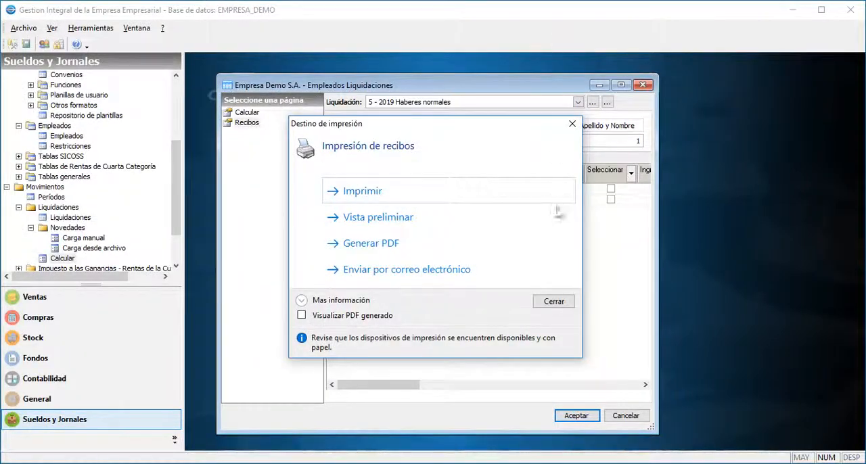
left_click(553, 301)
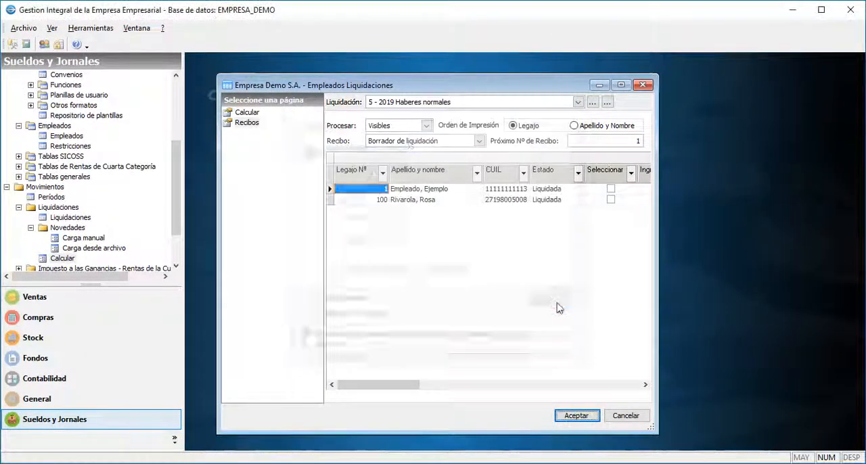
Preview the receipts of the 5 - 2019 1ª Quincena settlement in the Recibo Económico format.
left_click(492, 100)
left_click(482, 121)
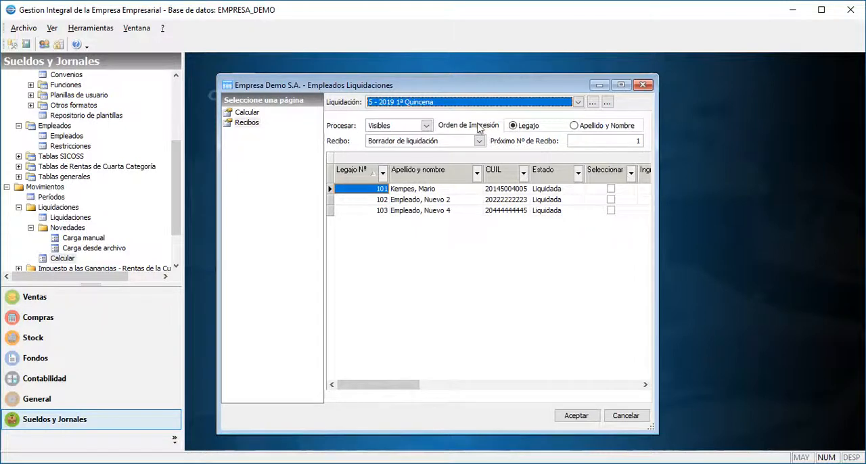
left_click(467, 141)
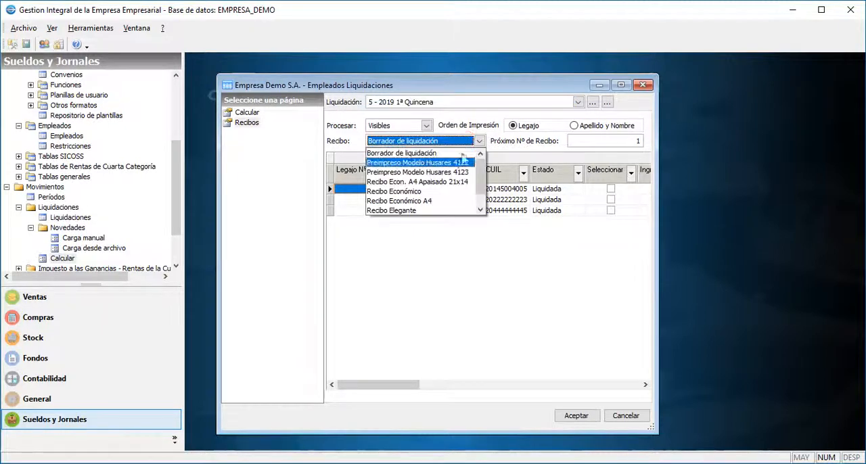
left_click(456, 201)
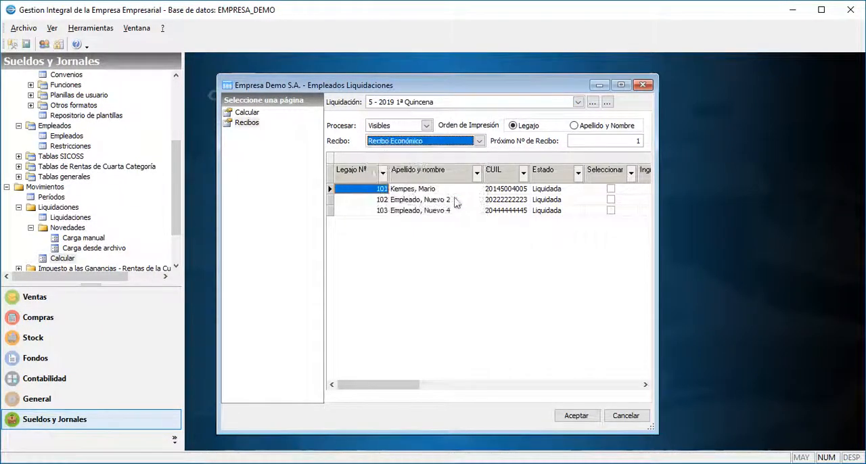
left_click(573, 414)
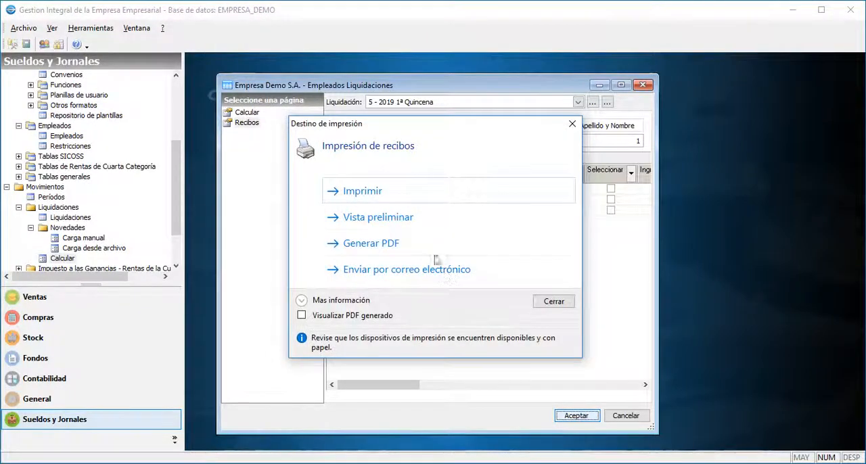
left_click(414, 225)
Enlarge the receipt preview, review both copies of the first receipt, advance to the following page, and close the preview and print options.
left_click_drag(378, 277, 571, 414)
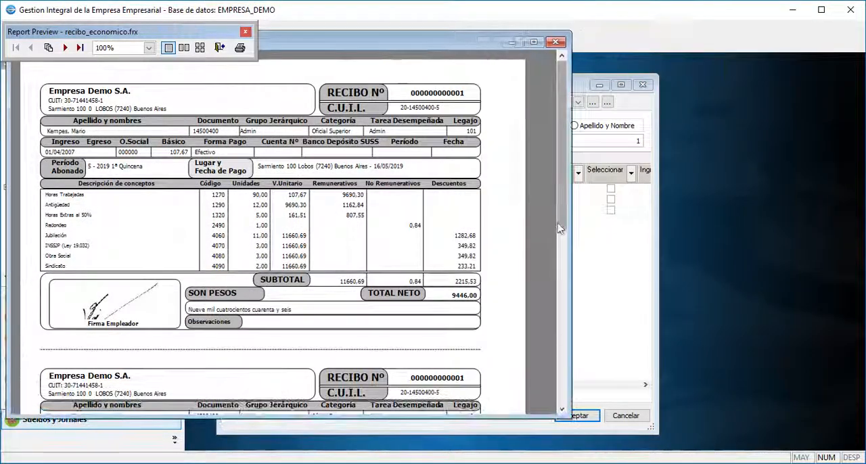
left_click_drag(560, 227, 560, 367)
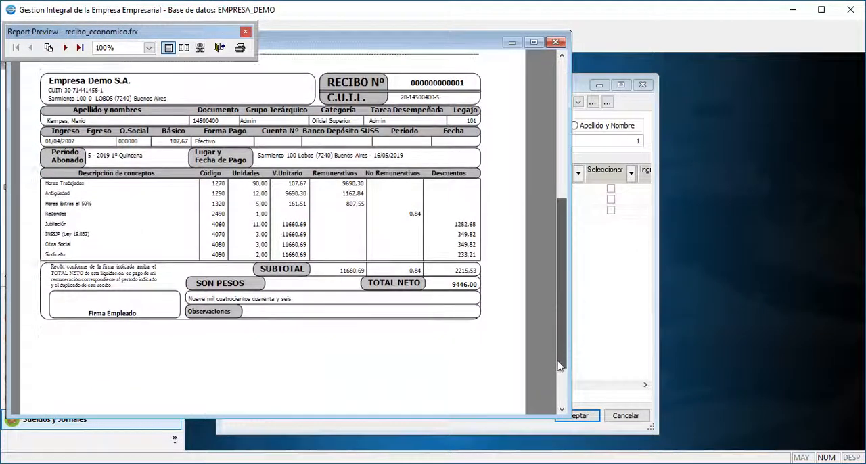
left_click(65, 47)
left_click(556, 43)
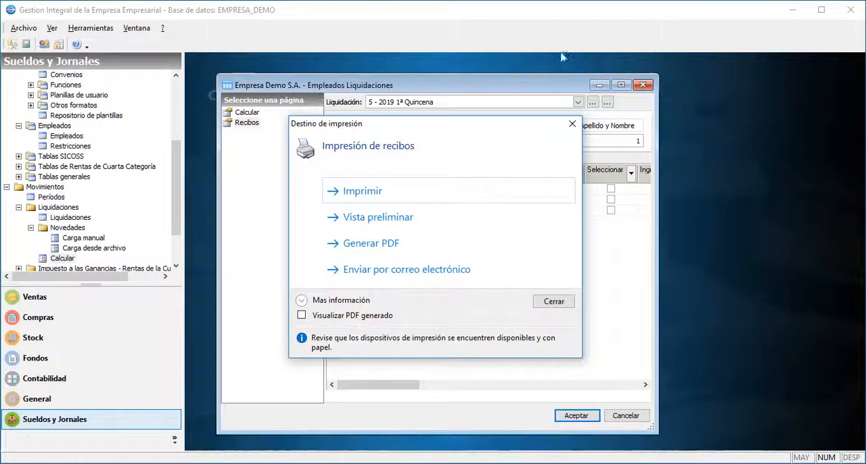
left_click(555, 300)
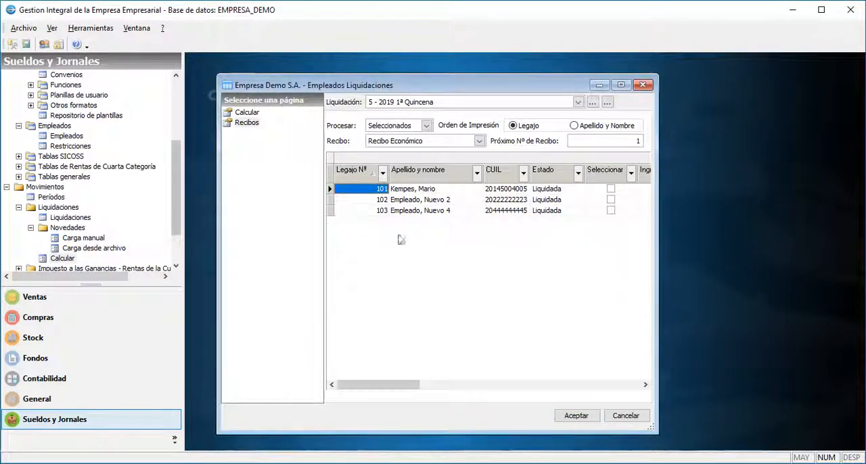
Return to Calcular for 5 - 2019 Haberes normales, set existing settlements to Reliquidar, and process only the first employee.
left_click(247, 113)
left_click(391, 103)
left_click(391, 110)
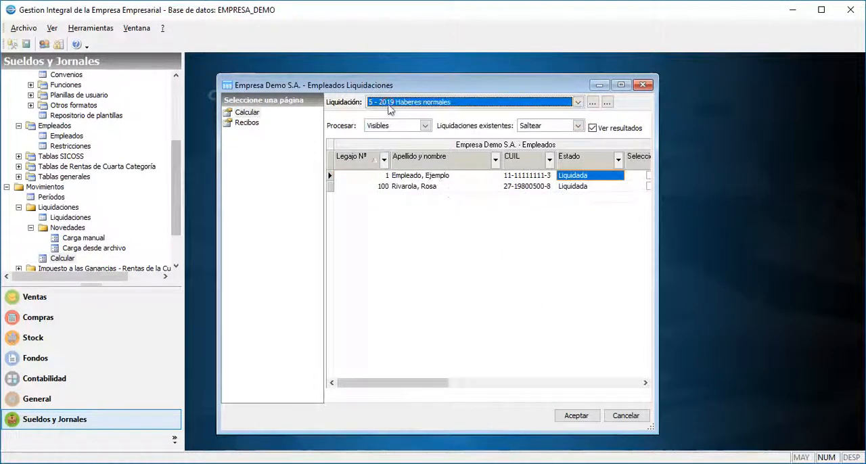
left_click(549, 124)
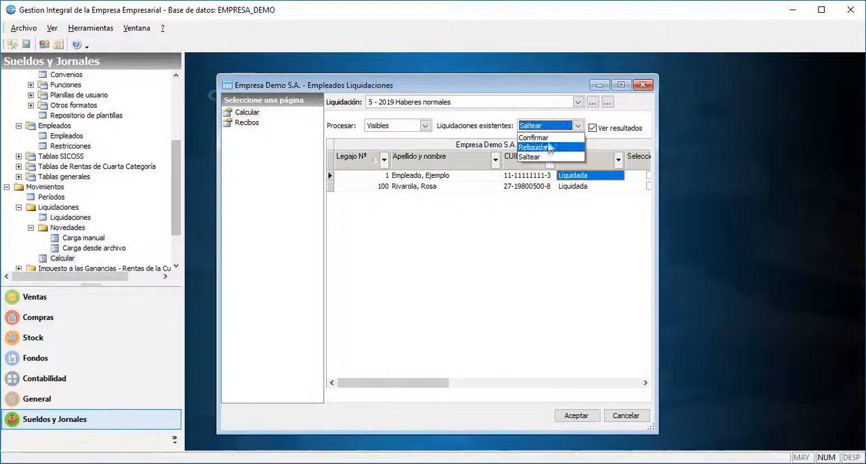
left_click(550, 147)
left_click(648, 176)
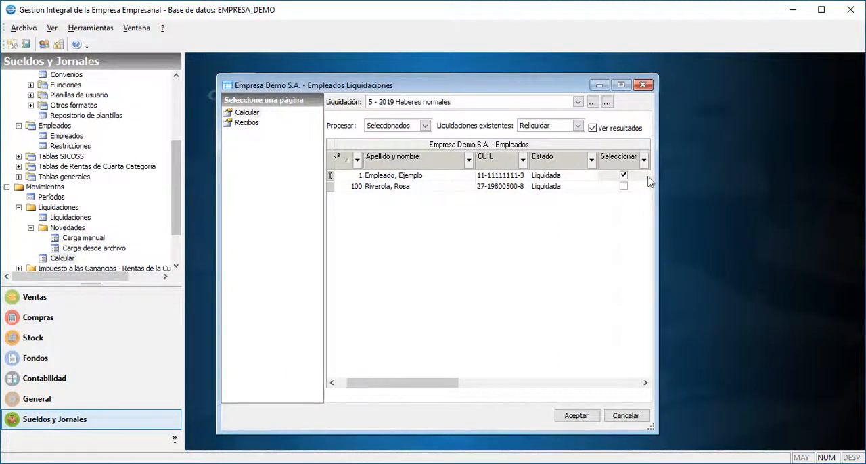
left_click(580, 416)
Set the first employee's Horas Extras al 50% to 5, recalculate the Haberes normales settlement, and save it.
left_click(504, 219)
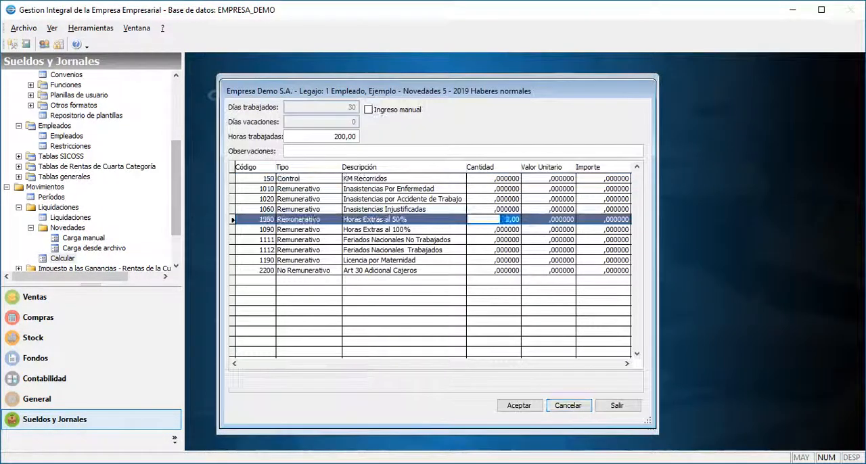
type("5,")
left_click(519, 405)
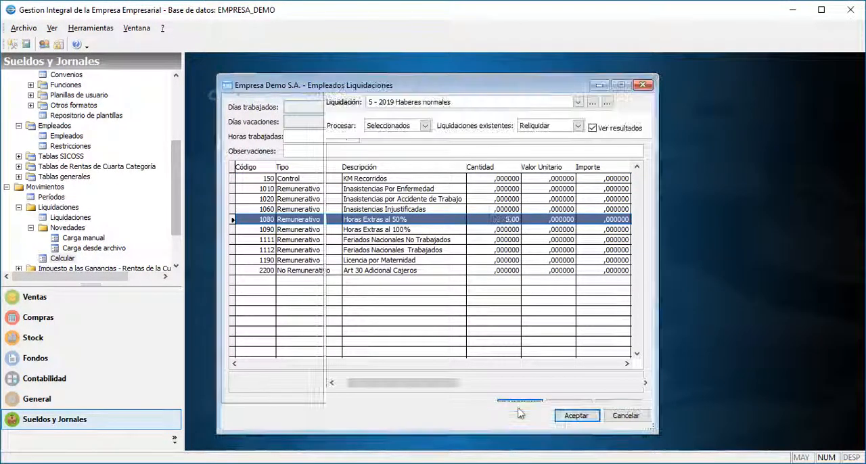
left_click(430, 190)
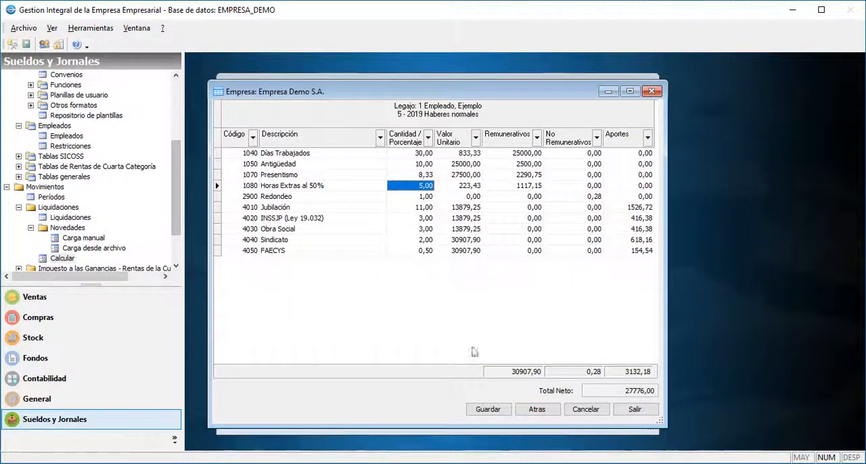
left_click(477, 410)
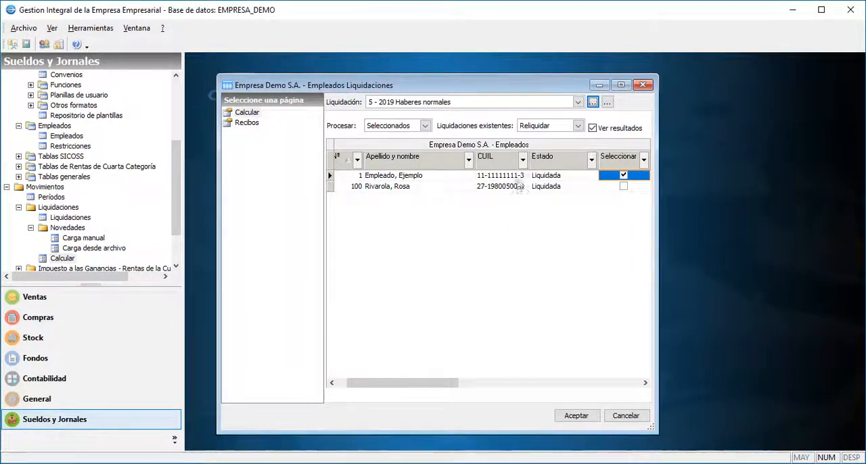
Choose the 5 - 2019 Final settlement, select the first employee, and start processing it.
left_click(520, 103)
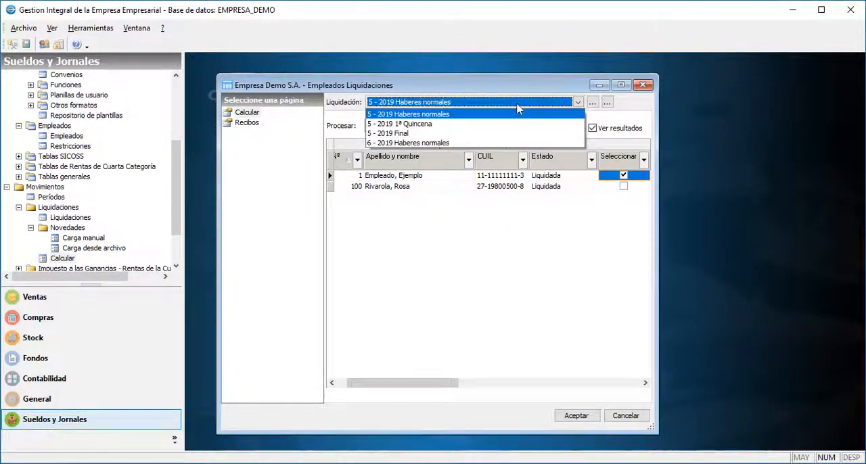
left_click(476, 133)
left_click(623, 175)
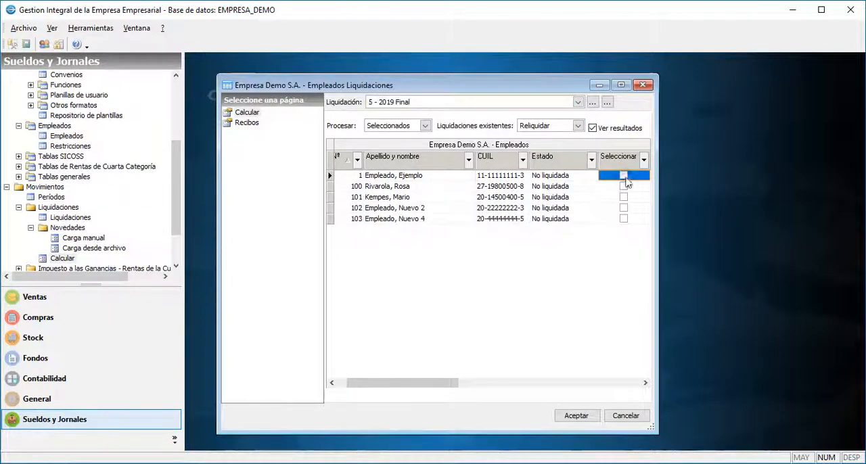
left_click(572, 420)
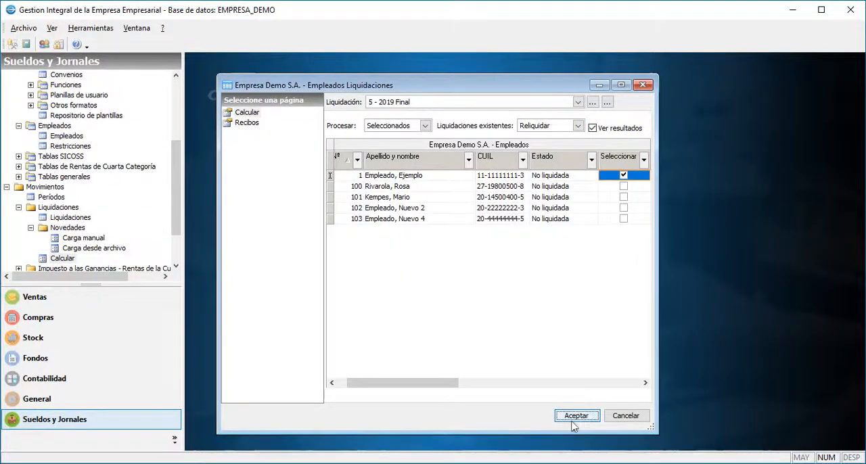
Set the termination Motivo to Detalle del despido and calculate the first employee's Final settlement.
left_click(583, 211)
left_click(583, 223)
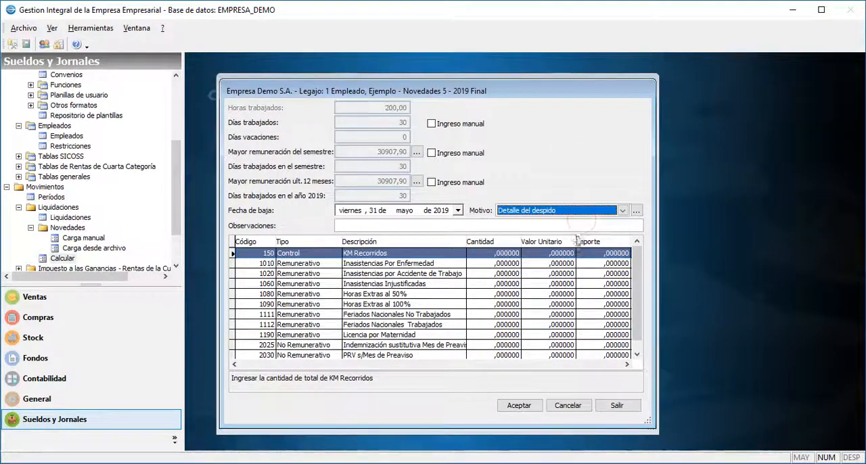
left_click(517, 405)
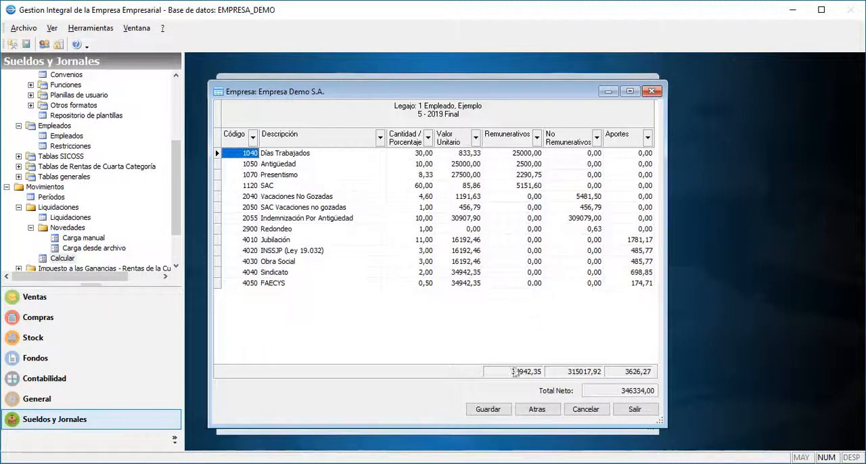
Save the calculated Final settlement and expand the Impuesto a las Ganancias group for fourth-category income.
left_click(492, 409)
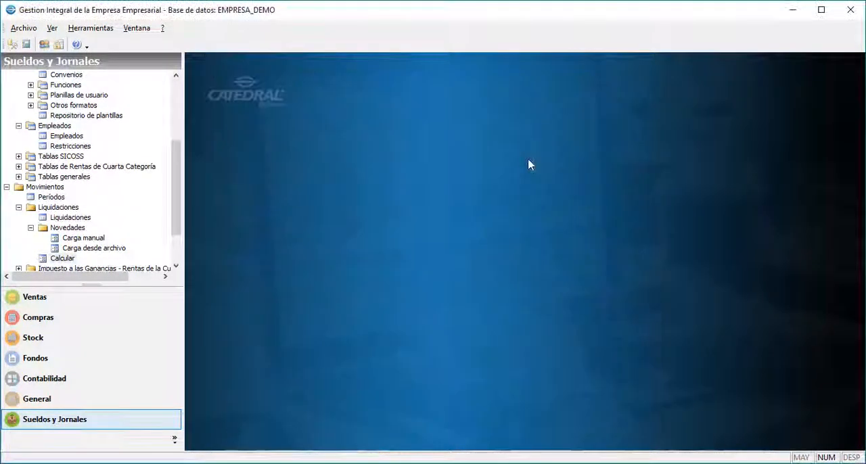
left_click(130, 269)
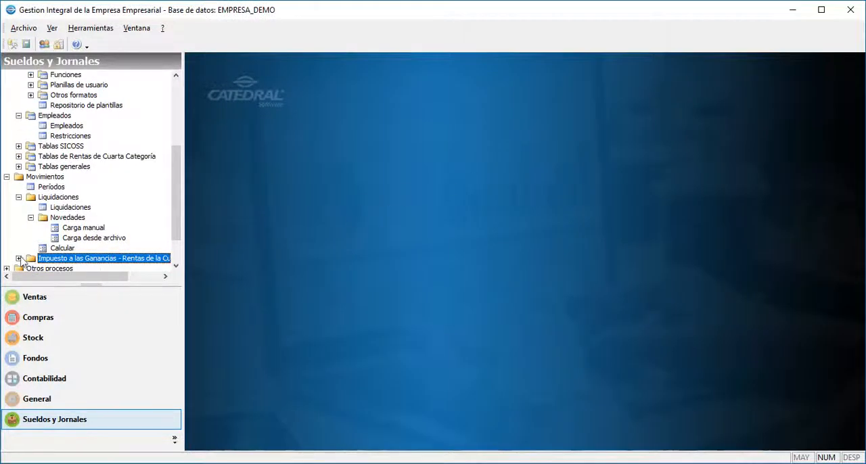
left_click(19, 259)
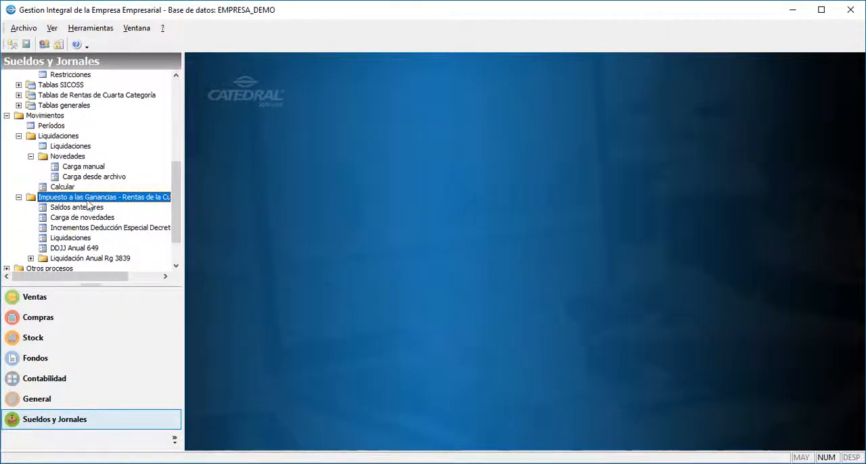
Create a 2019 Saldos anteriores record for Director with balances accumulated to month 5.
left_click(82, 207)
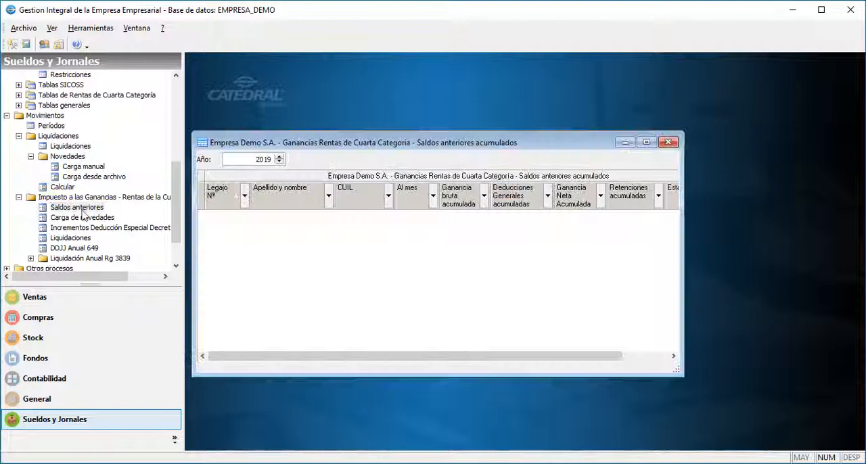
left_click_drag(222, 159, 279, 161)
right_click(331, 260)
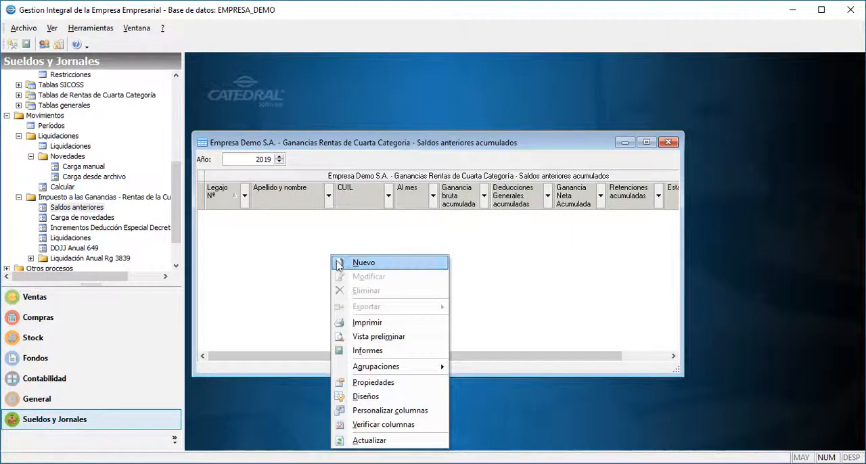
left_click(338, 264)
left_click(414, 120)
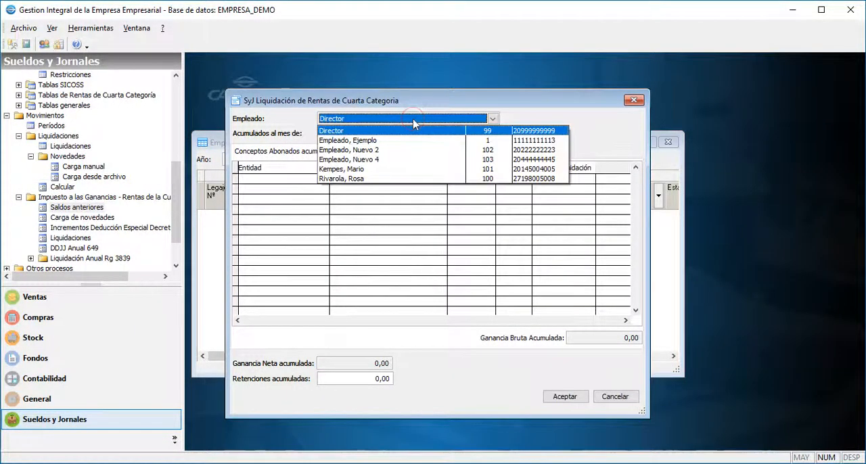
left_click(414, 122)
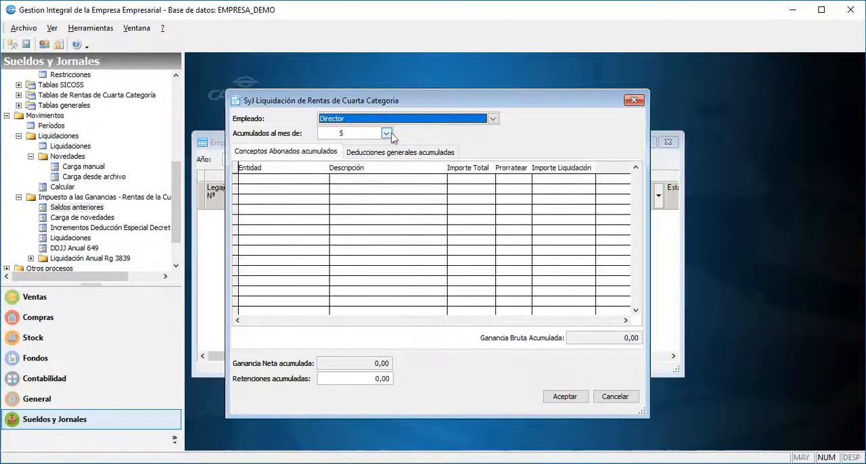
left_click(386, 134)
left_click(379, 145)
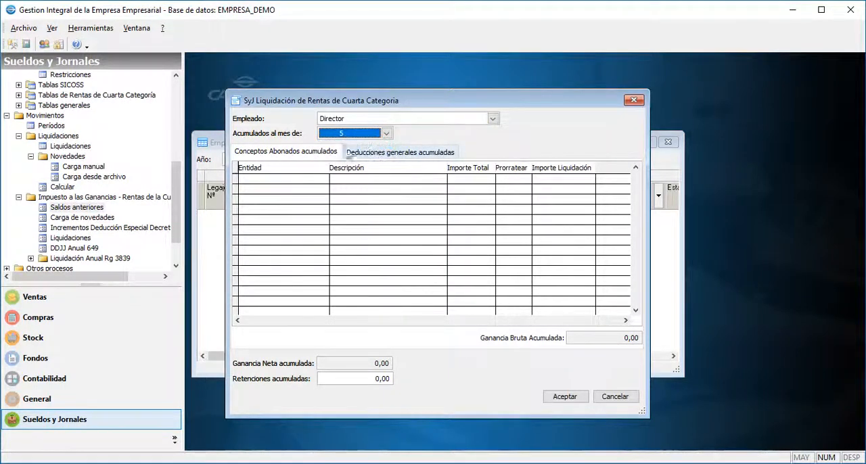
Add an accumulated paid concept from Empleador 1, described as Sueldos percibidos, of type Otros, with a Total abonado of 250000.
left_click(308, 155)
right_click(341, 212)
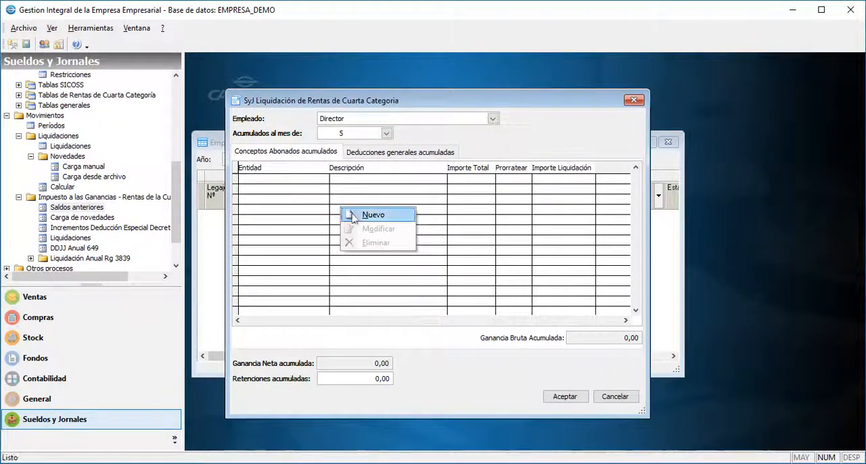
left_click(358, 213)
left_click(499, 213)
left_click(493, 224)
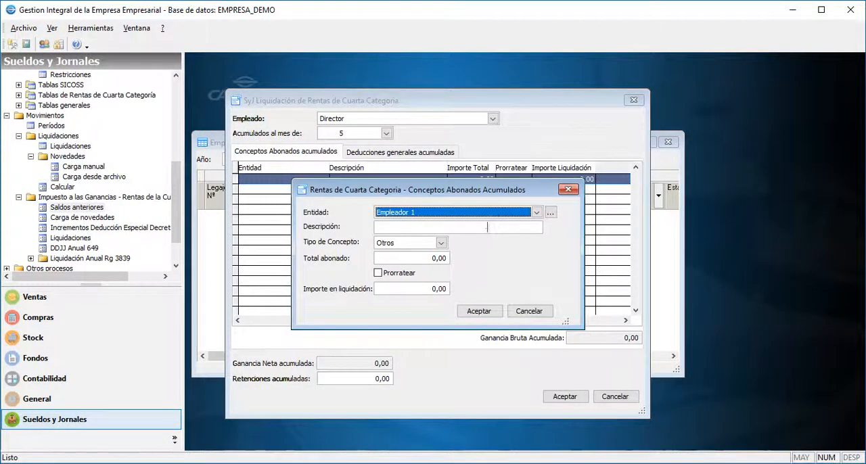
left_click(486, 228)
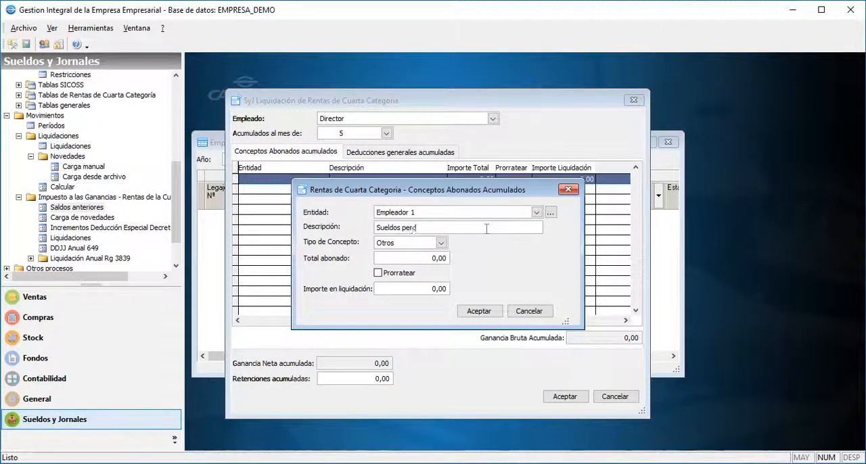
key("Tab")
key("Tab")
type("250000 ,")
key("Tab")
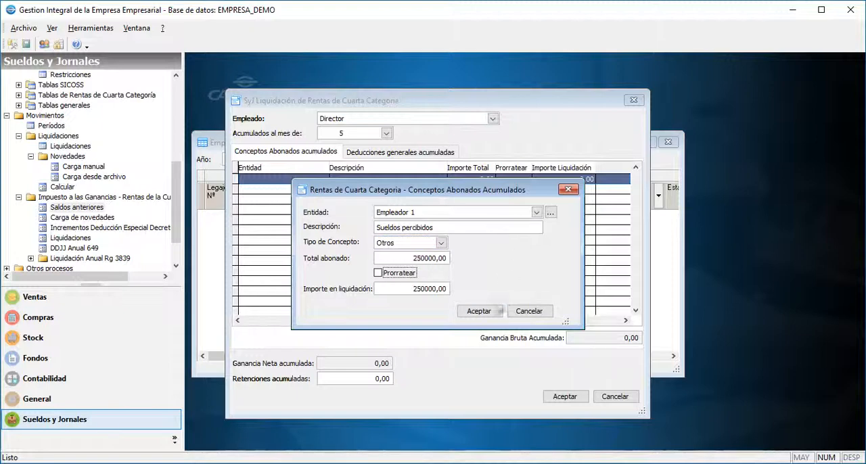
left_click(500, 311)
Start an accumulated general deduction of type Servicio Doméstico for the entity Empleada casas particulares.
left_click(387, 156)
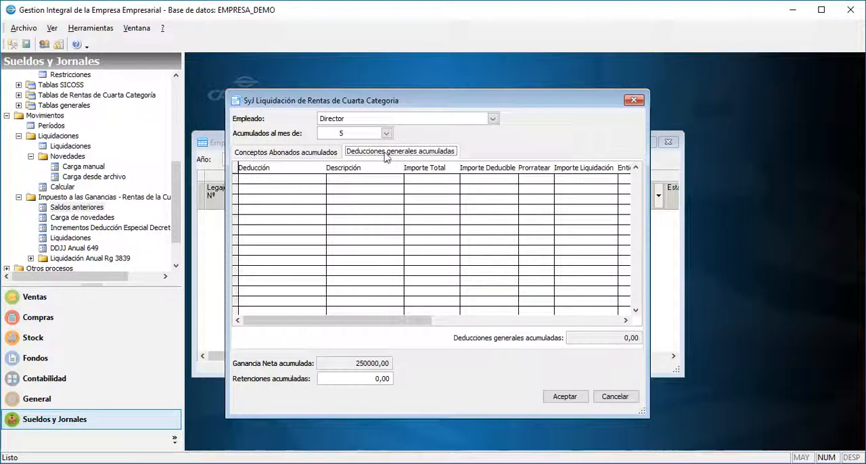
right_click(380, 201)
left_click(396, 207)
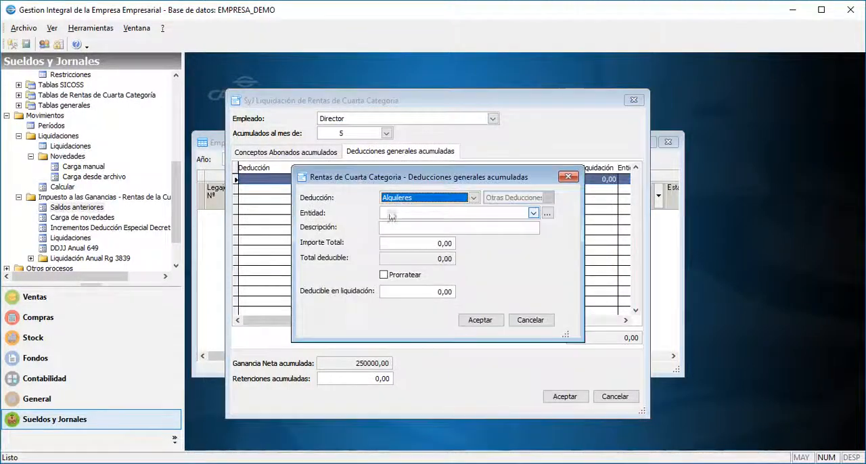
left_click(460, 200)
scroll(460, 203, "down", 2)
left_click(529, 268)
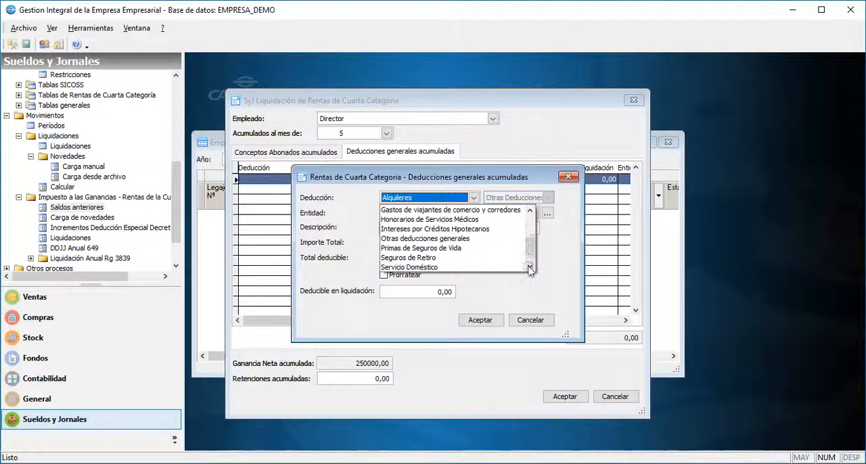
left_click(529, 268)
left_click(460, 257)
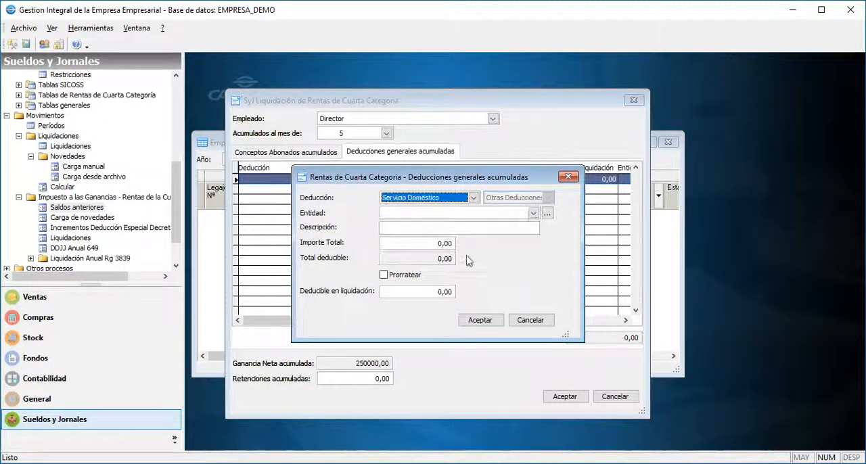
left_click(532, 214)
left_click(524, 227)
Describe the deduction as Remuneraciones, set Importe Total to 49132 and Deducible en liquidación to 27882,45, and accept it.
key("Tab")
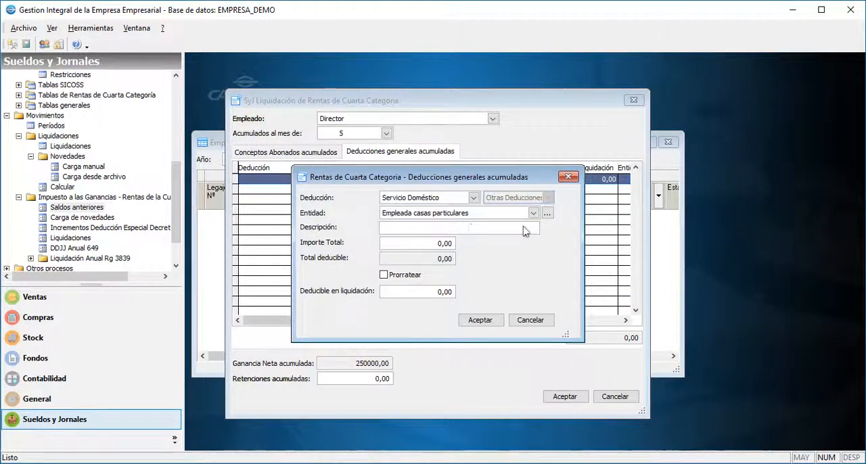
type("Remunera")
type("49")
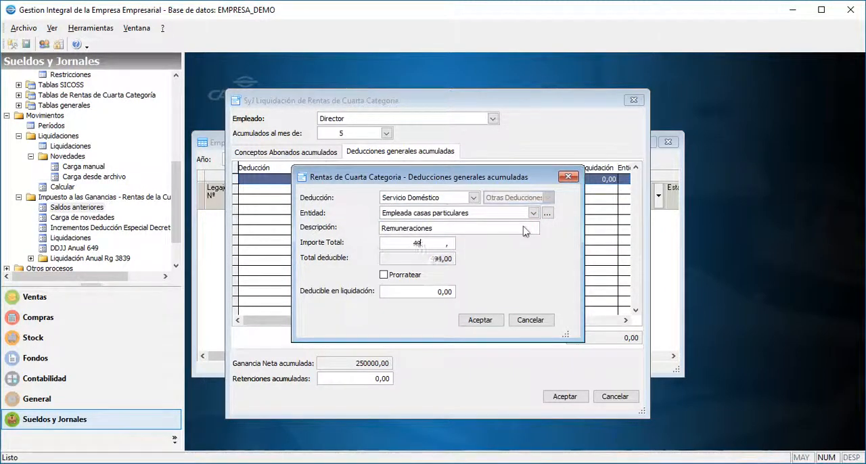
type("132")
left_click(524, 230)
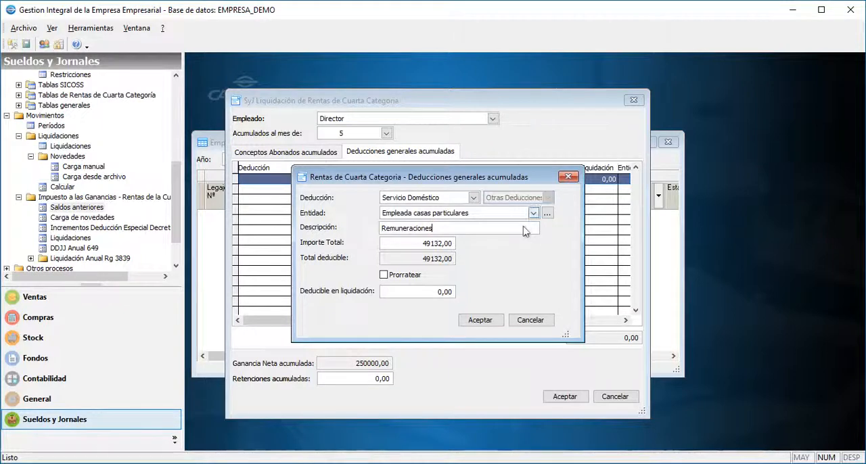
key("Tab")
key("Tab")
type("27882")
left_click(497, 323)
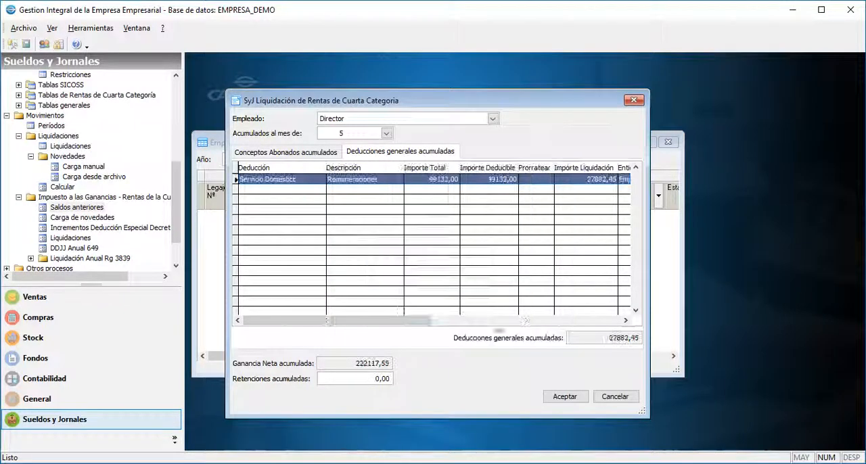
Set Retenciones acumuladas to 7720,14, save Director's prior balances, and close the Saldos anteriores list.
left_click_drag(321, 379, 433, 379)
type("772")
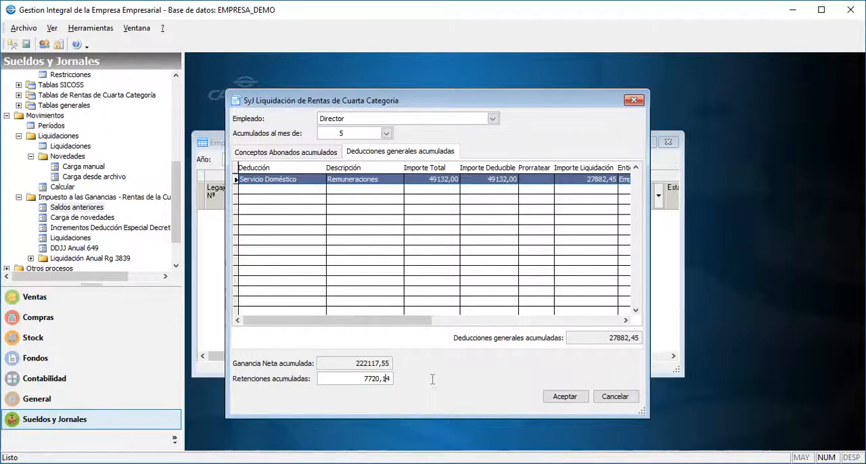
left_click(564, 397)
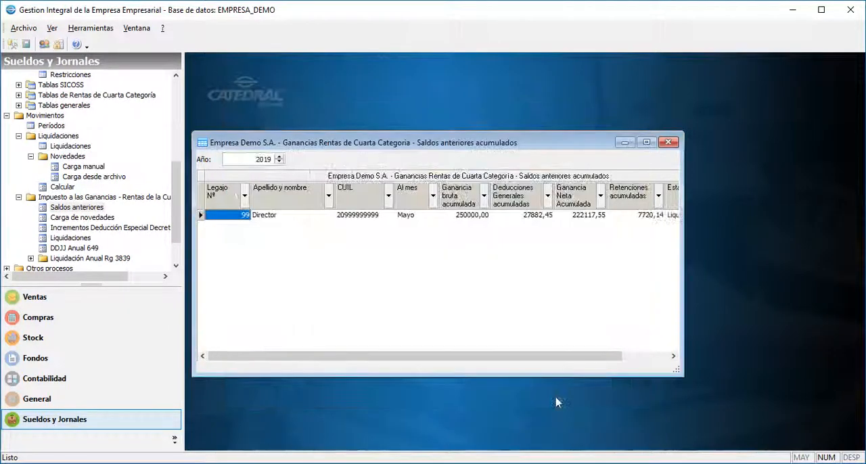
left_click(668, 142)
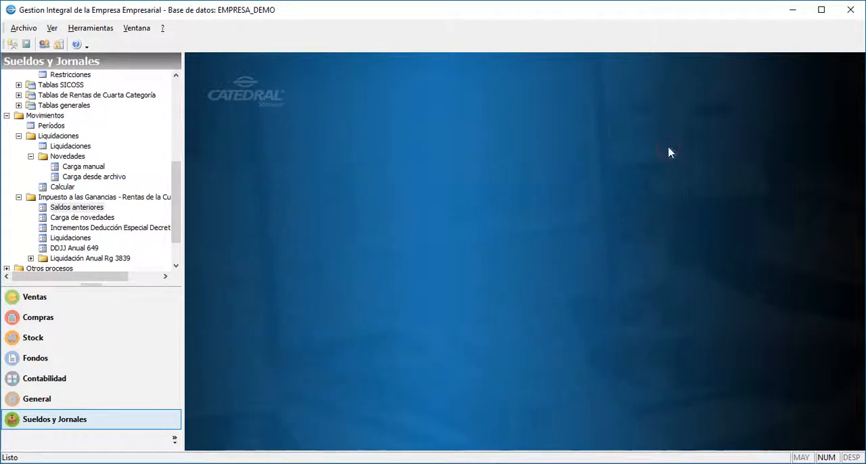
Open the income tax Carga de novedades for period 6 - 2019 and process only Director.
double_click(71, 218)
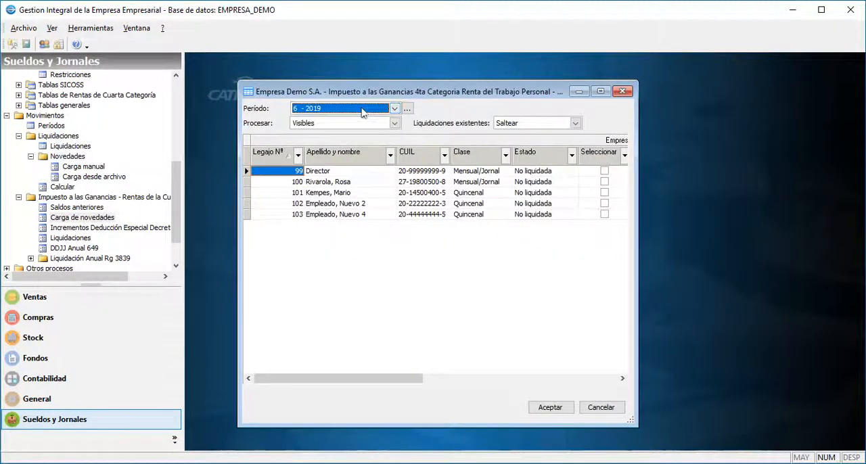
left_click(605, 171)
left_click(559, 408)
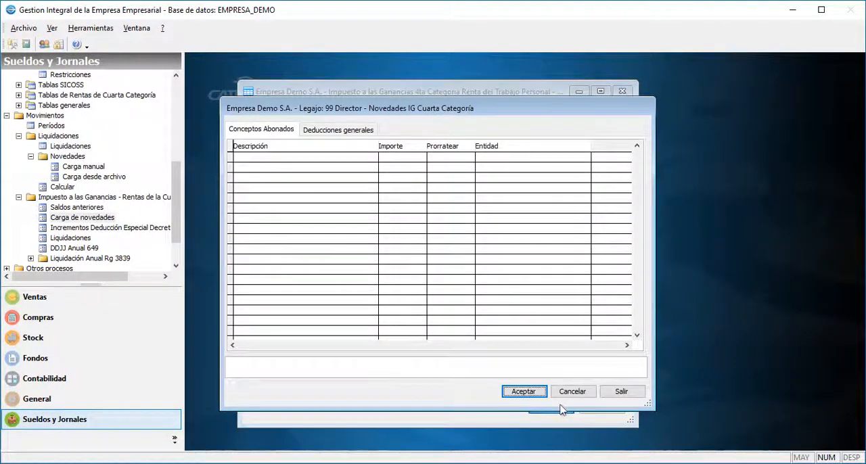
Start a Servicio Doméstico general deduction in Director's novedades for the entity Empleada casas particulares.
left_click(308, 131)
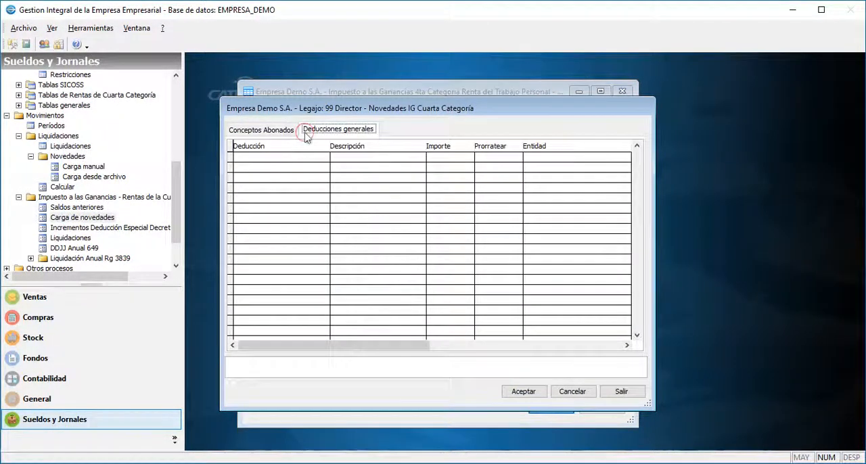
right_click(337, 199)
left_click(345, 201)
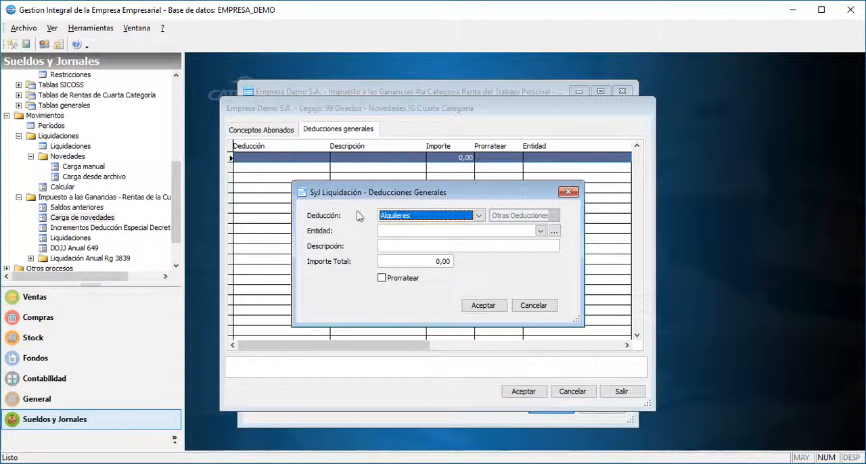
left_click(383, 217)
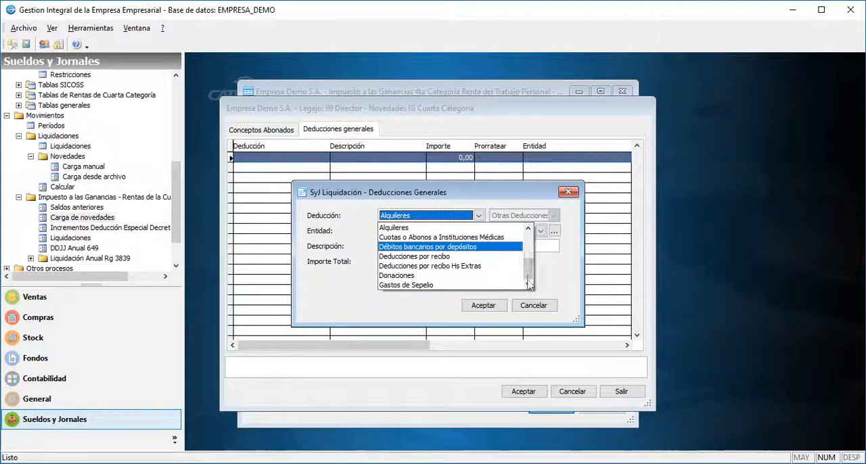
scroll(493, 282, "down", 3)
left_click(493, 282)
left_click(470, 232)
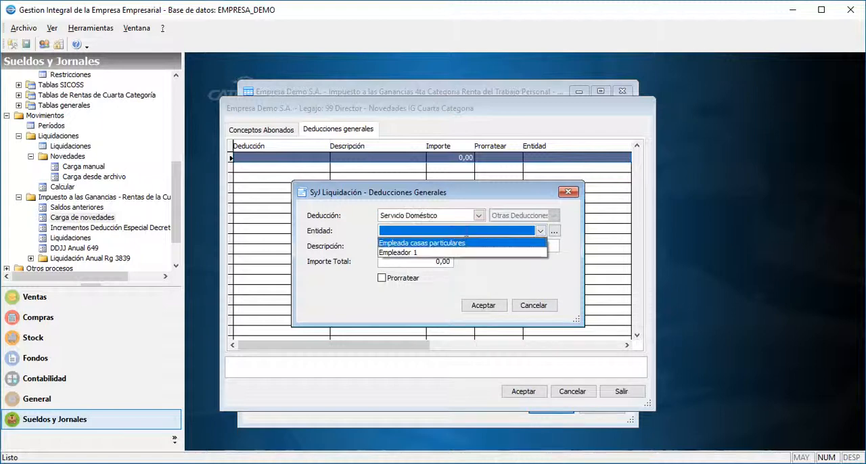
left_click(463, 242)
Describe the deduction as Remuneración mensual, set Importe Total to 9823,50, save Director's novedades, and close the window.
left_click(464, 247)
type("Remuneración mensual")
key("Tab")
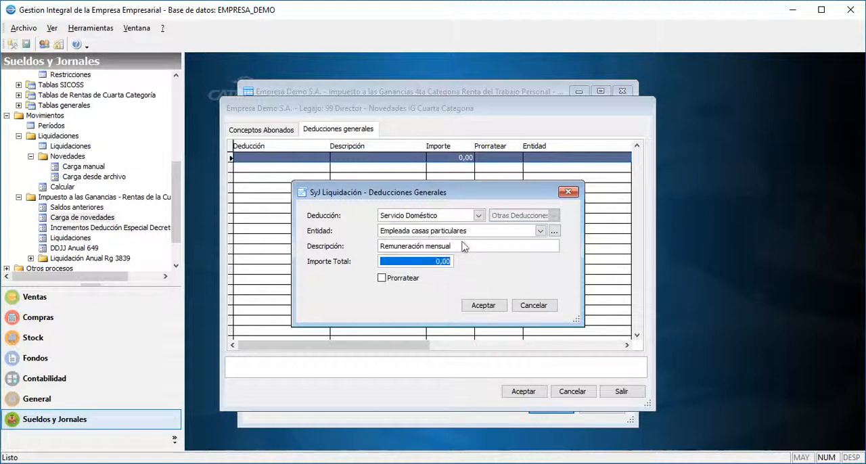
type("9823,50")
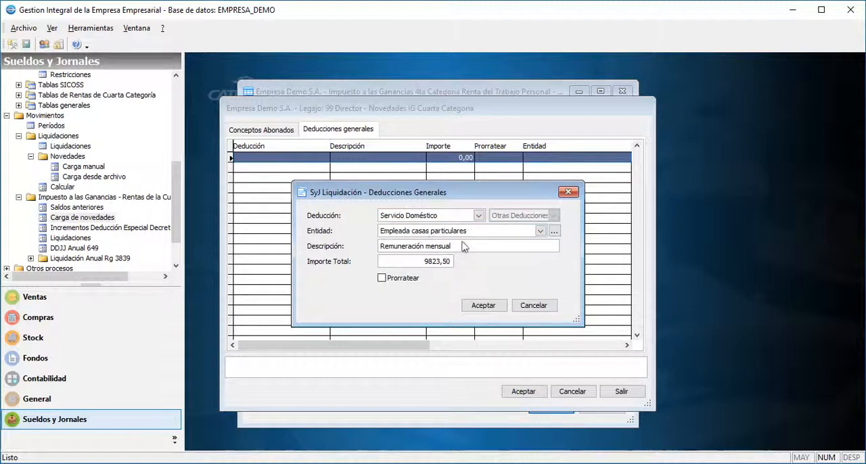
left_click(482, 305)
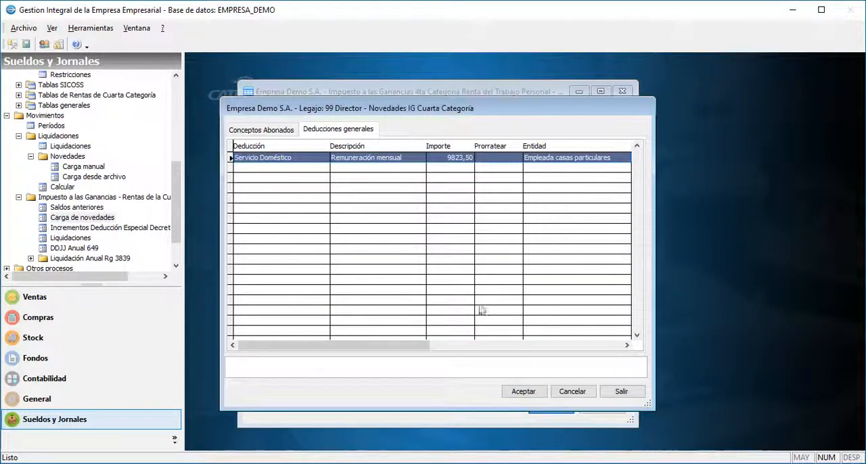
left_click(523, 392)
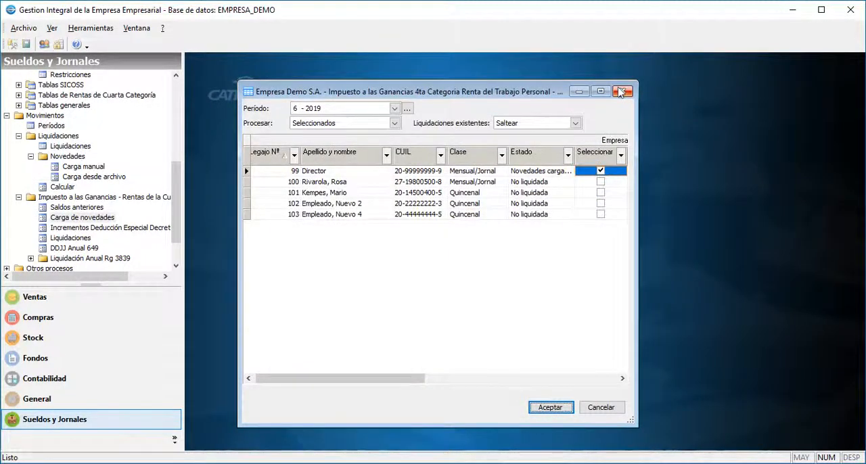
left_click(621, 91)
Open Calcular, choose 6 - 2019 Haberes normales, select Director, and start processing the settlement.
double_click(62, 186)
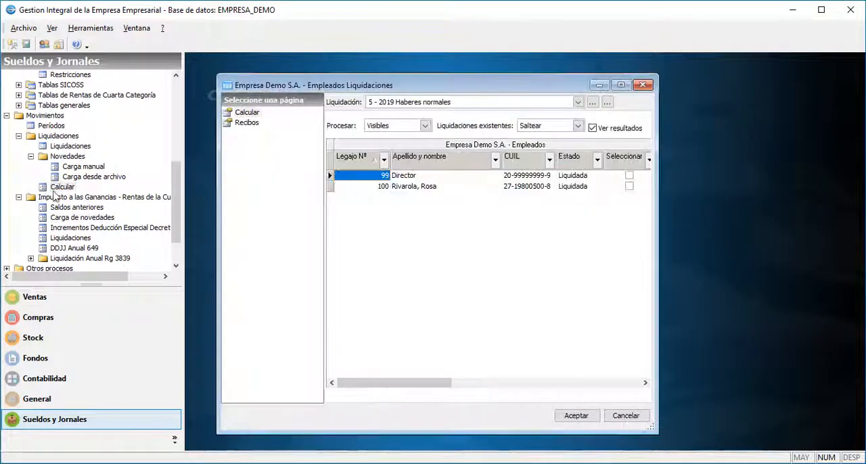
left_click(419, 101)
left_click(419, 109)
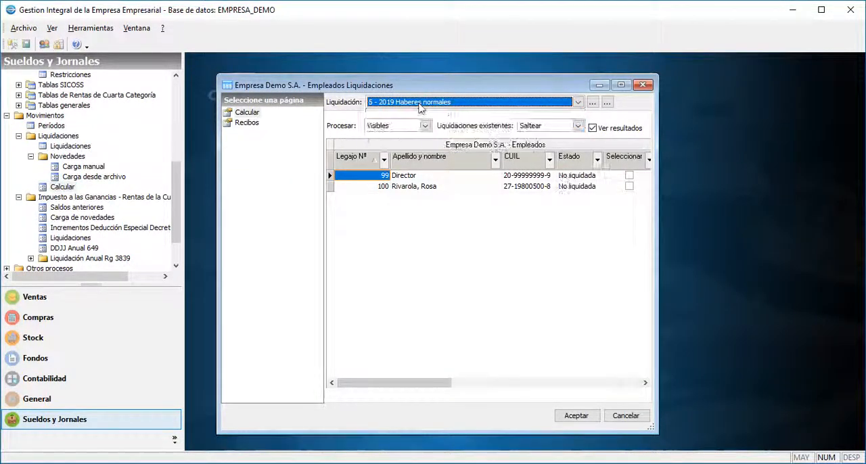
left_click(627, 176)
left_click(575, 415)
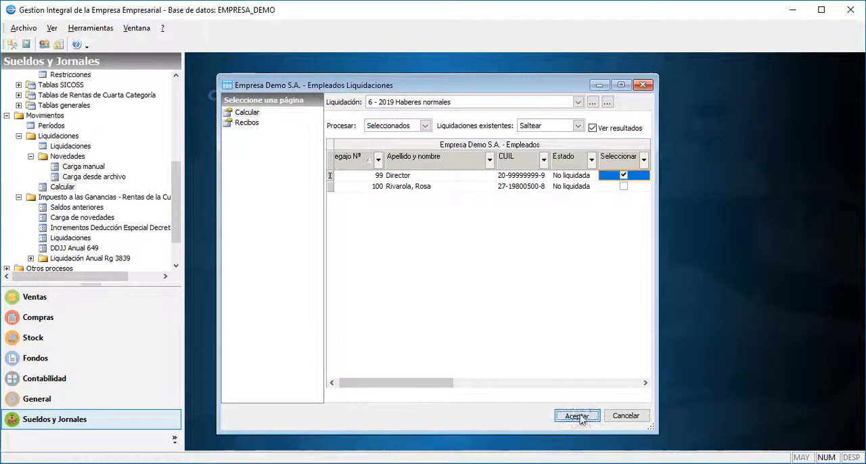
Accept Director's June novedades, check the Retención Ganancias Renta 4ta Categoría line, and save the settlement.
left_click(520, 408)
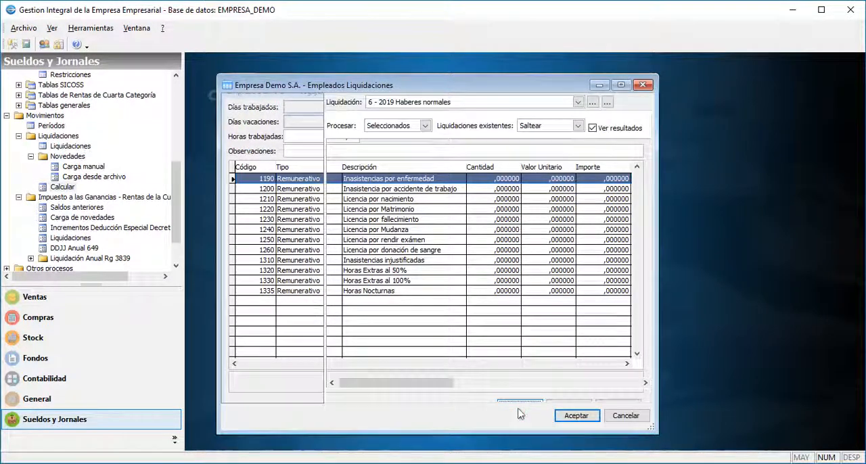
left_click(309, 175)
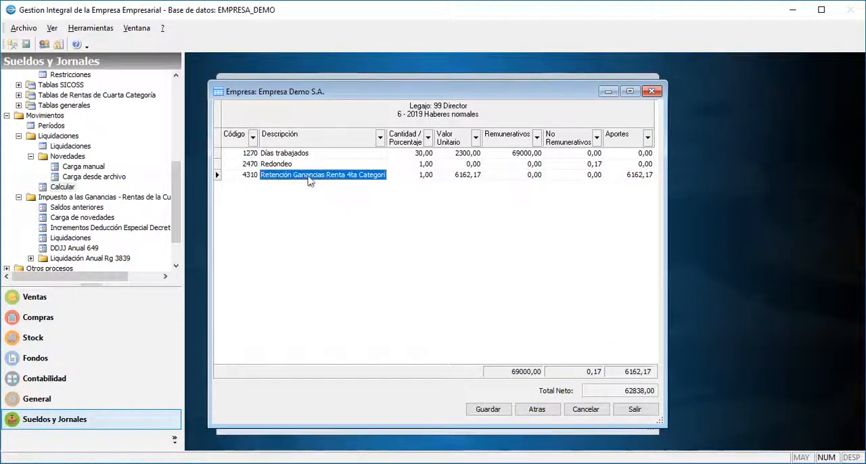
key("End")
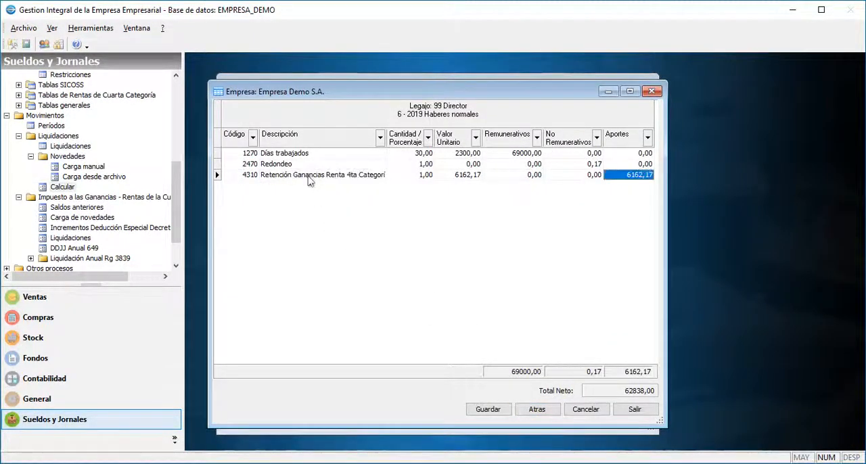
left_click(488, 409)
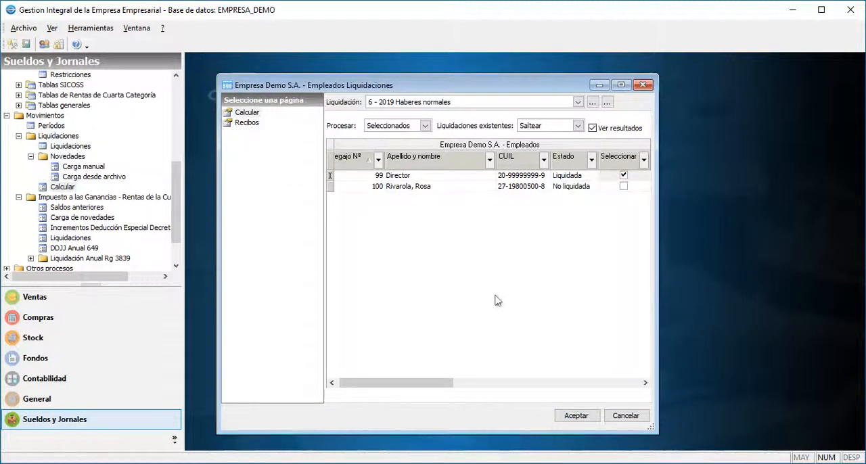
Open the income tax Liquidaciones and filter the 2019 list from Junio to Junio.
left_click(66, 240)
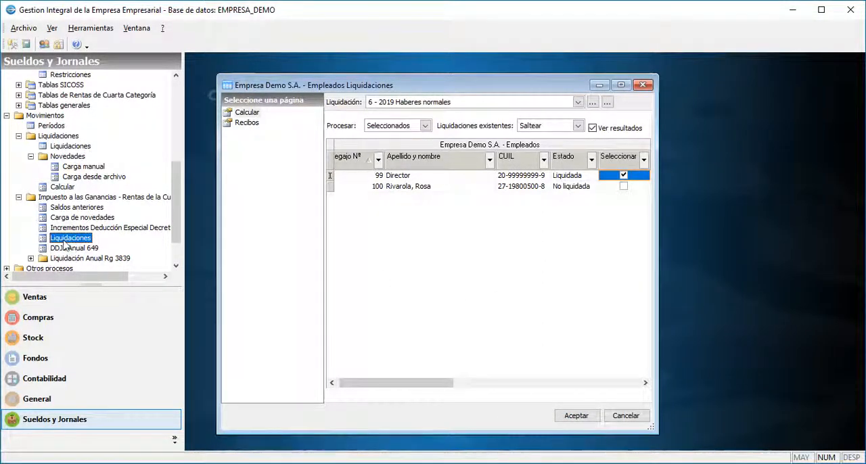
double_click(66, 240)
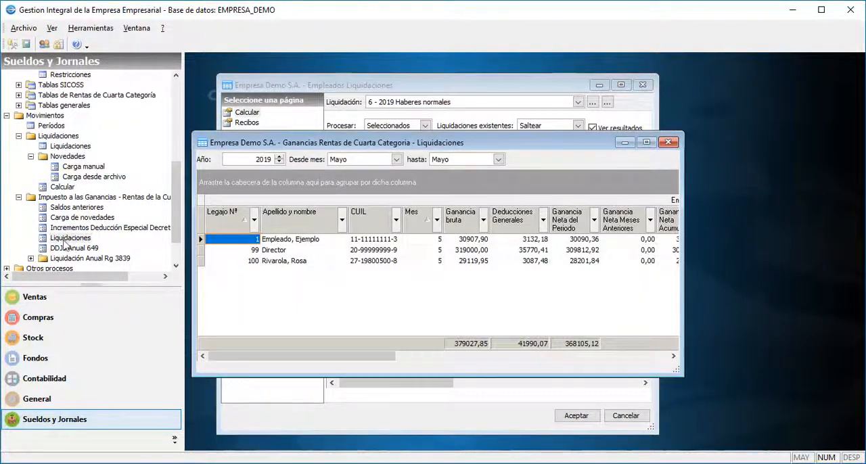
left_click(395, 159)
left_click(376, 179)
left_click(441, 161)
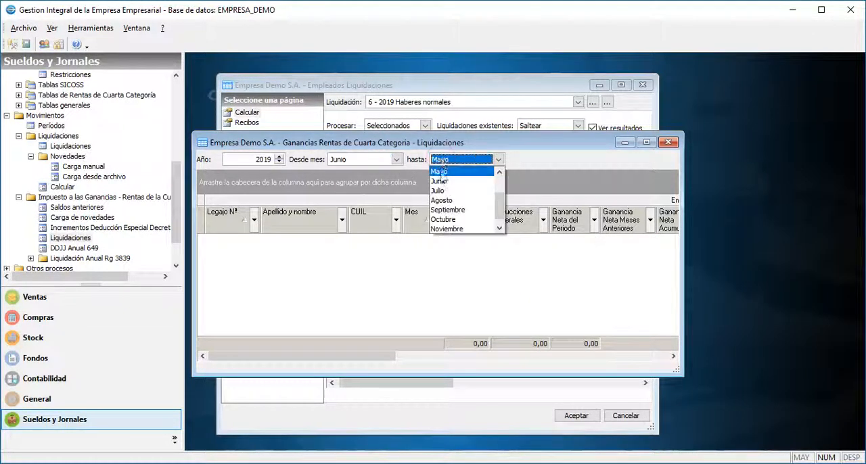
left_click(446, 178)
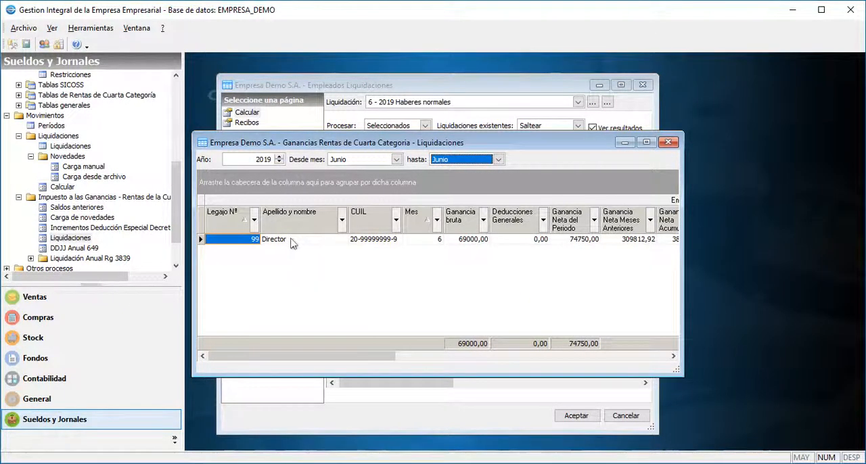
View Director's June income tax settlement, going through its Conceptos Abonados, Deducciones Generales and Deducciones Personales.
left_click(290, 242)
right_click(291, 243)
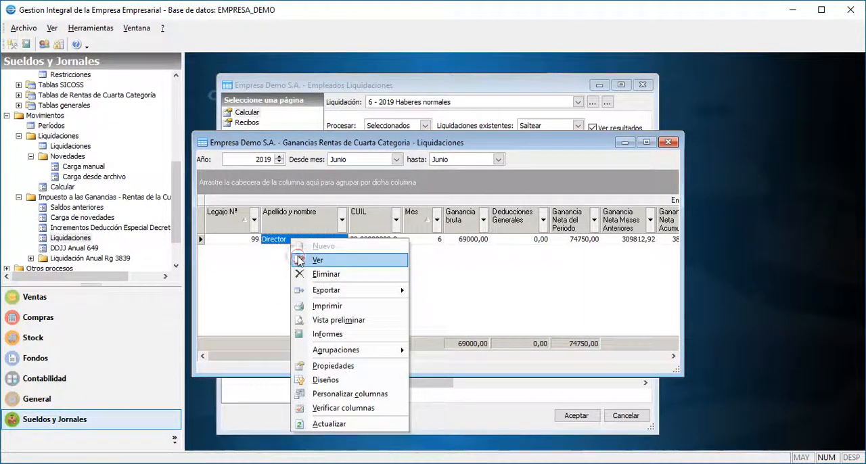
left_click(300, 260)
left_click(284, 117)
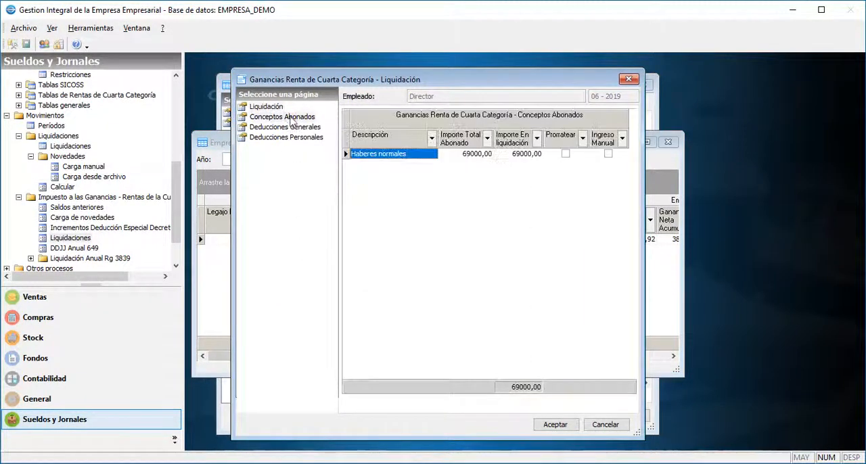
left_click(290, 127)
left_click(287, 138)
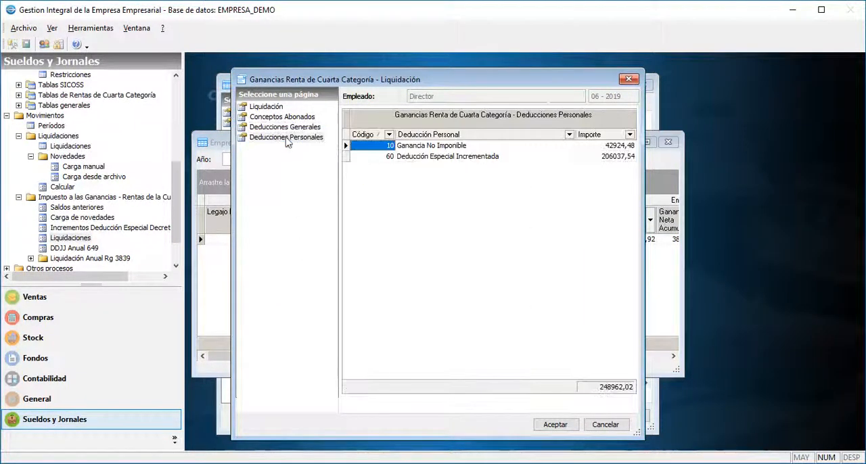
Preview Director's income tax settlement report through its final retention summary, and close the report and the settlements list.
left_click(544, 425)
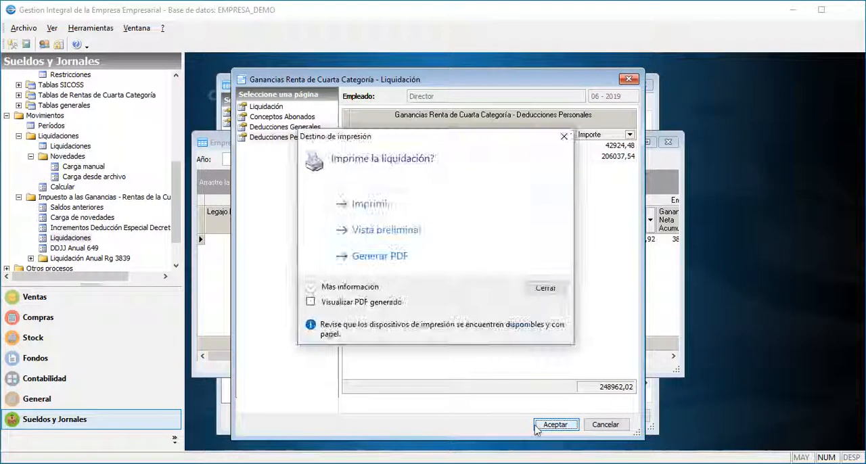
left_click(386, 230)
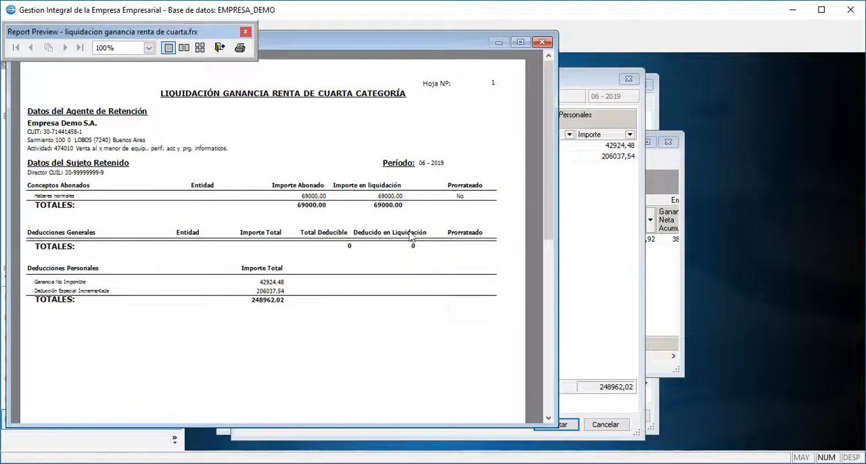
left_click_drag(548, 221, 548, 414)
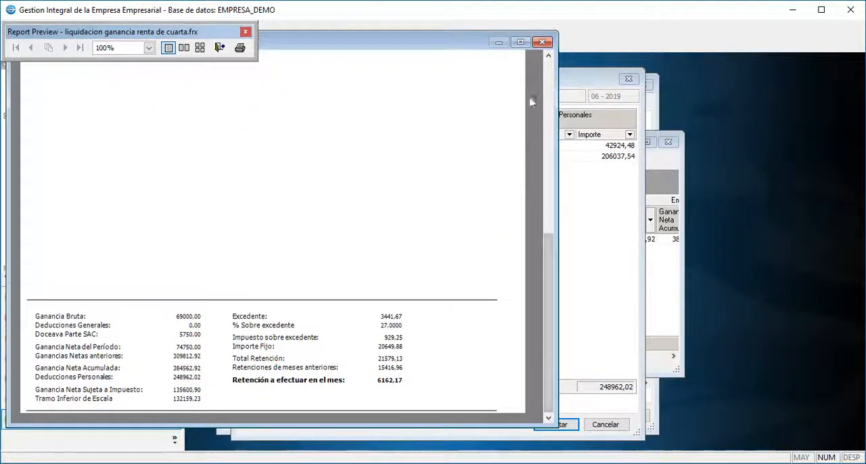
left_click(540, 44)
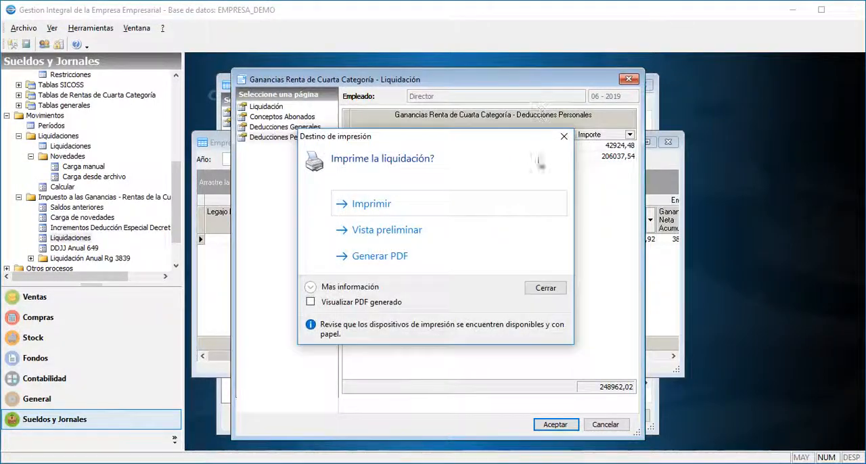
left_click(545, 288)
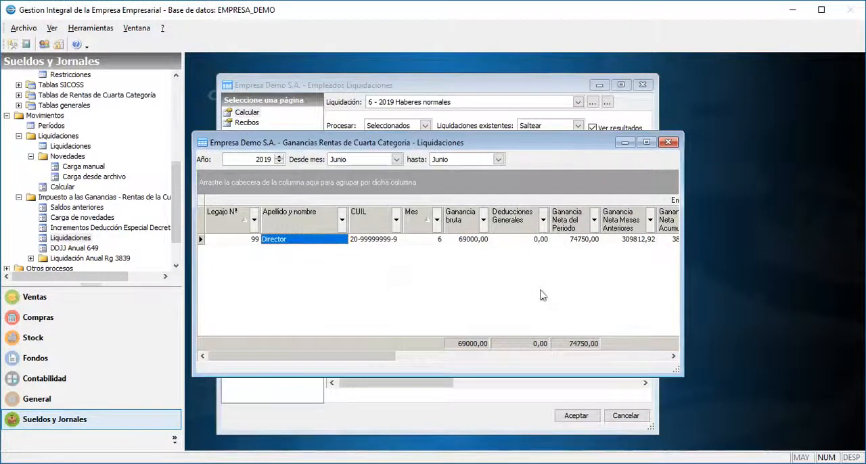
left_click(669, 143)
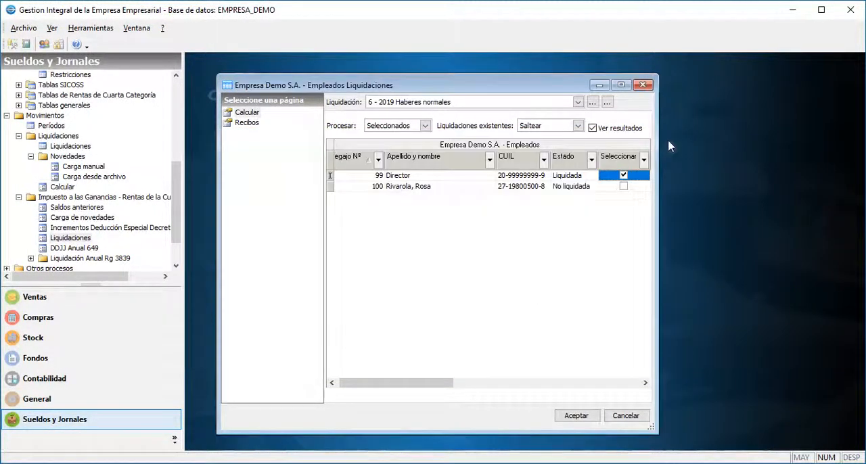
Open Liquidación Anual under Liquidación Anual Rg 3839 and process only Director for 2019.
left_click(126, 258)
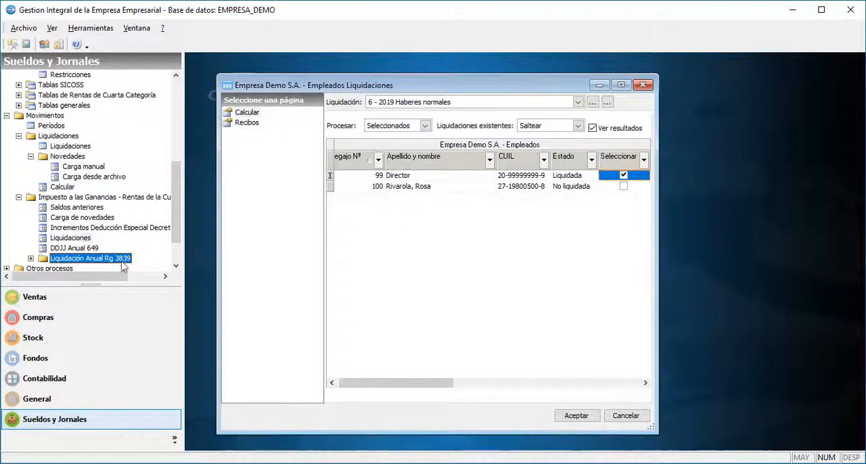
left_click(30, 259)
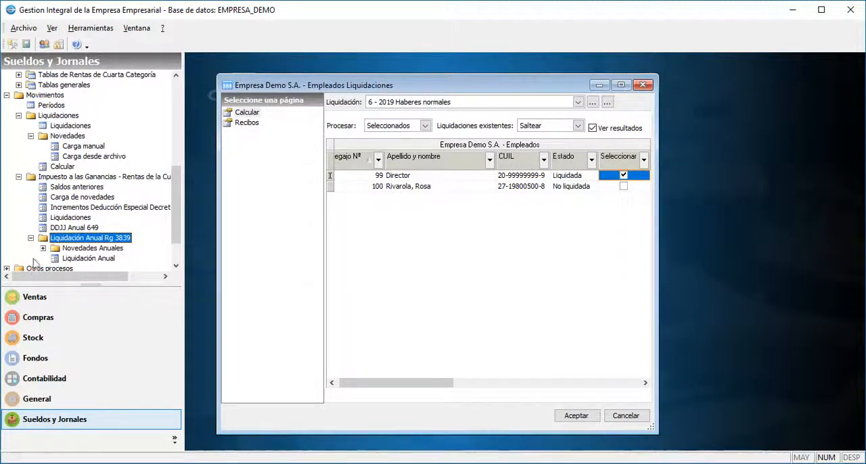
double_click(81, 259)
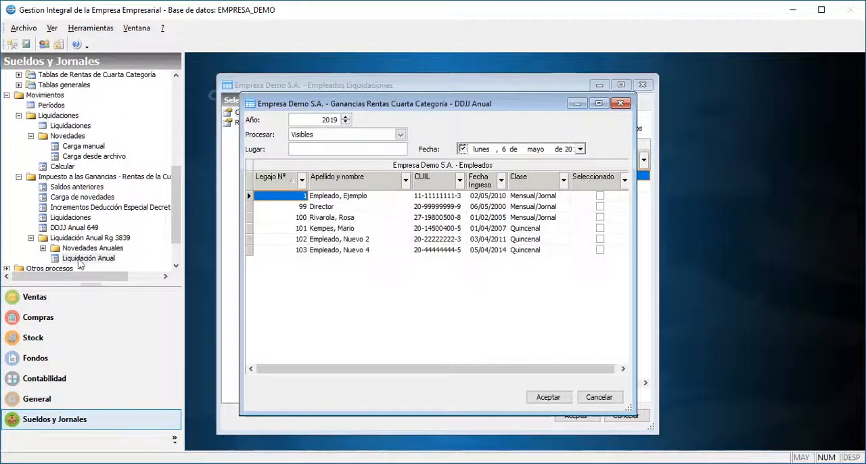
left_click(391, 208)
left_click(599, 208)
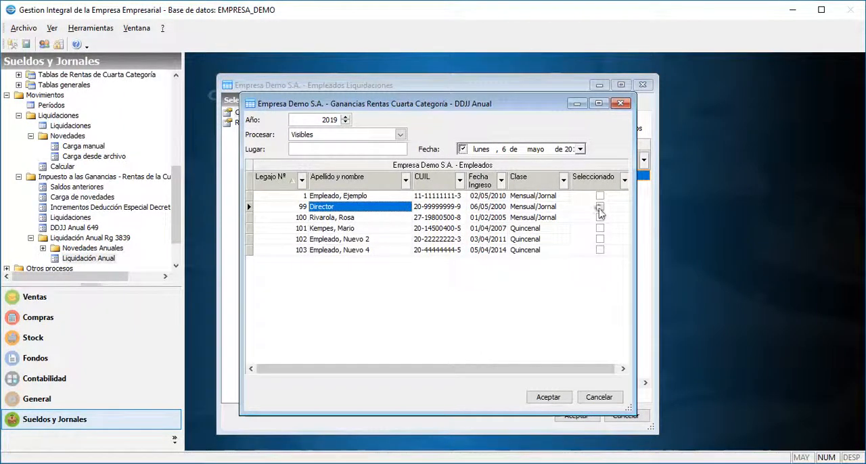
left_click(553, 400)
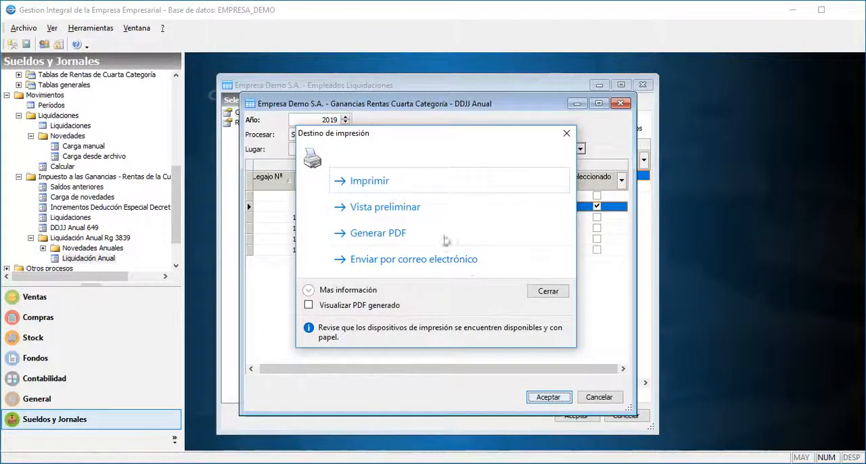
Preview Director's annual income tax report in an enlarged window, and close the preview and the DDJJ Anual window.
left_click(433, 208)
left_click_drag(379, 287, 521, 409)
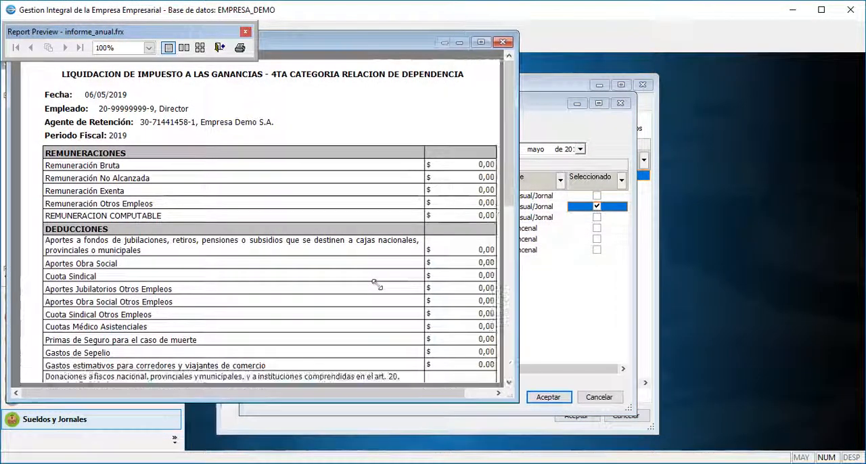
left_click(379, 284)
left_click(507, 42)
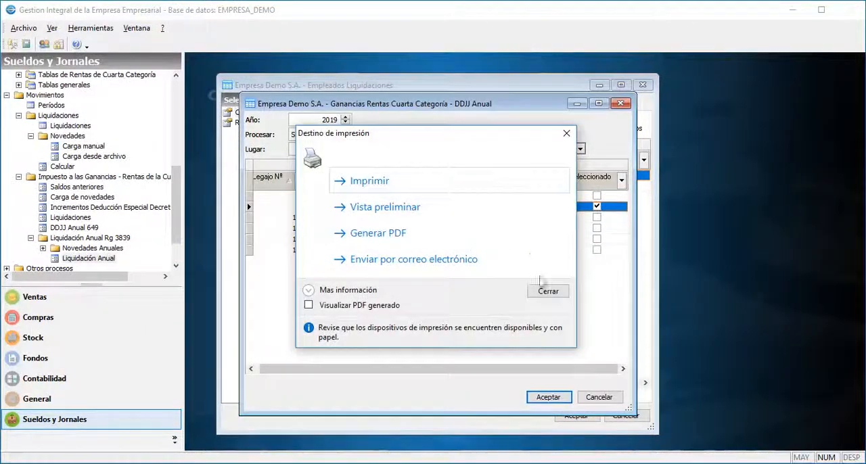
left_click(548, 291)
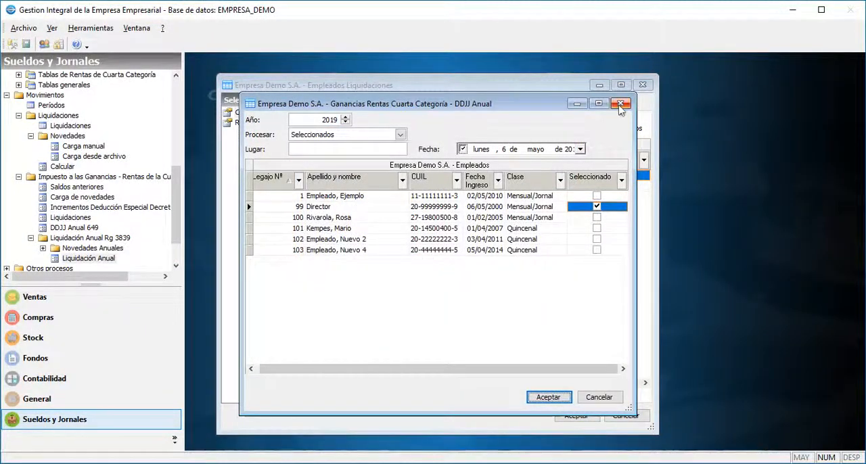
left_click(620, 104)
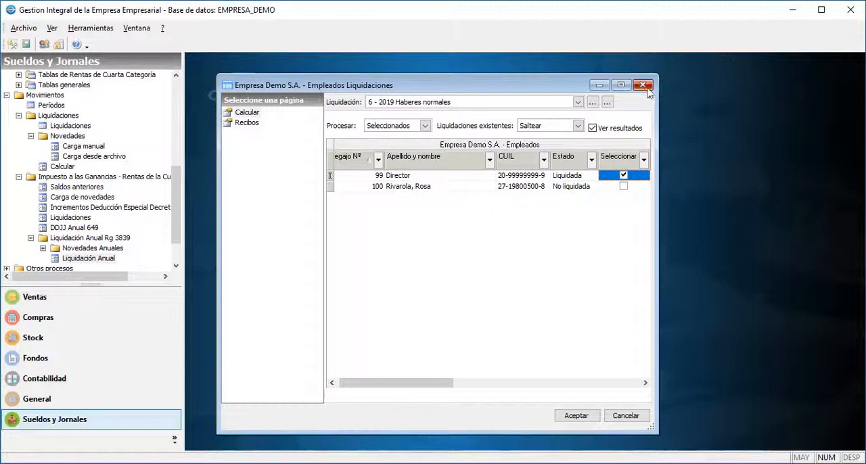
Close the Empleados Liquidaciones window and open Cierre de períodos from Otros procesos.
left_click(643, 85)
left_click(42, 268)
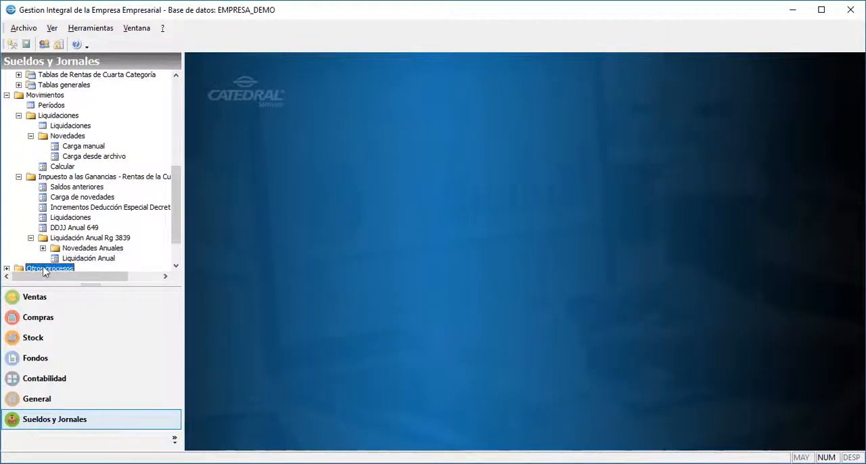
left_click(6, 258)
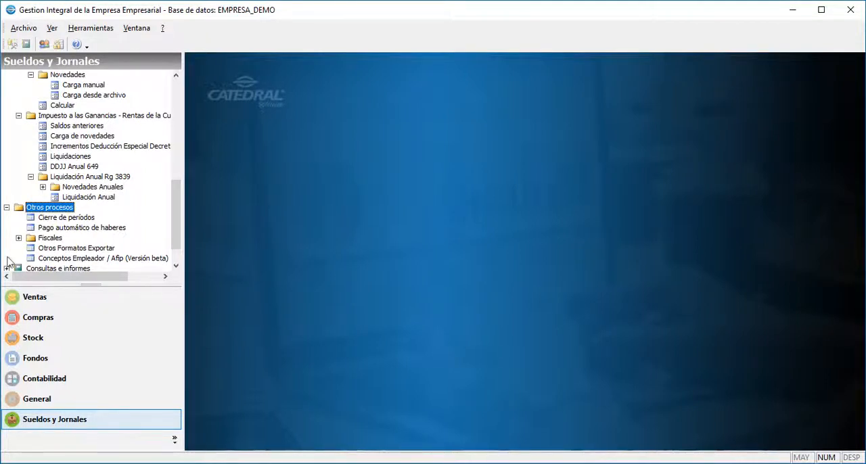
key("Down")
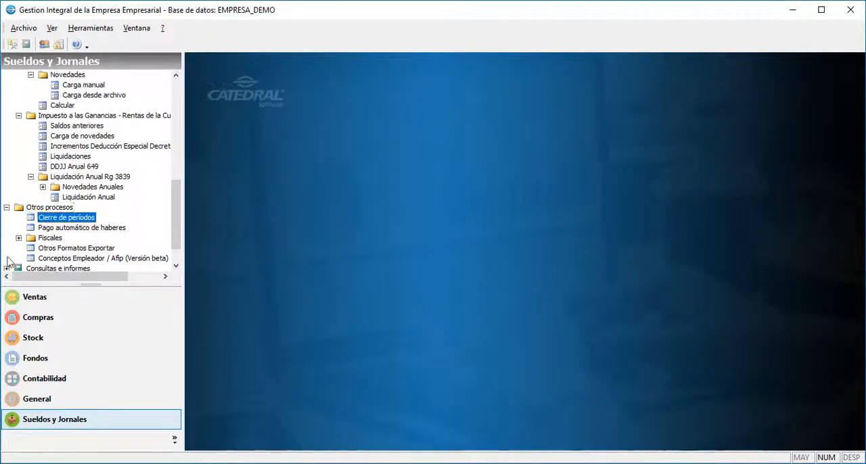
double_click(80, 220)
Create a new period closing for 5 - 2019.
right_click(415, 225)
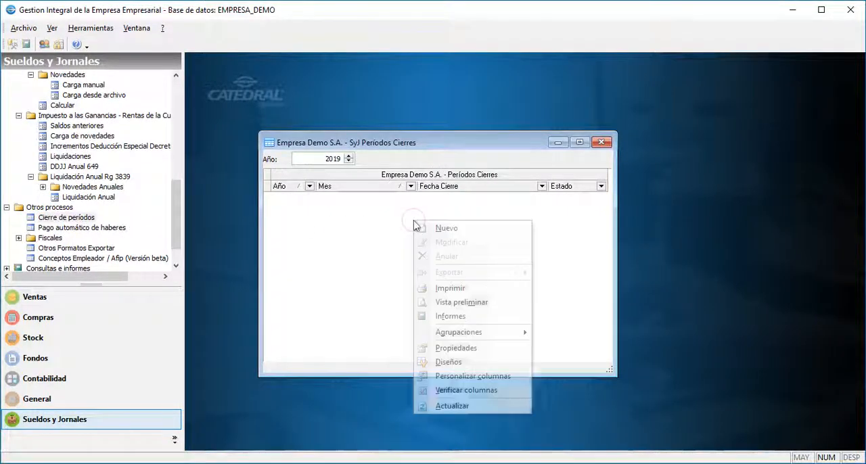
left_click(419, 229)
left_click(422, 234)
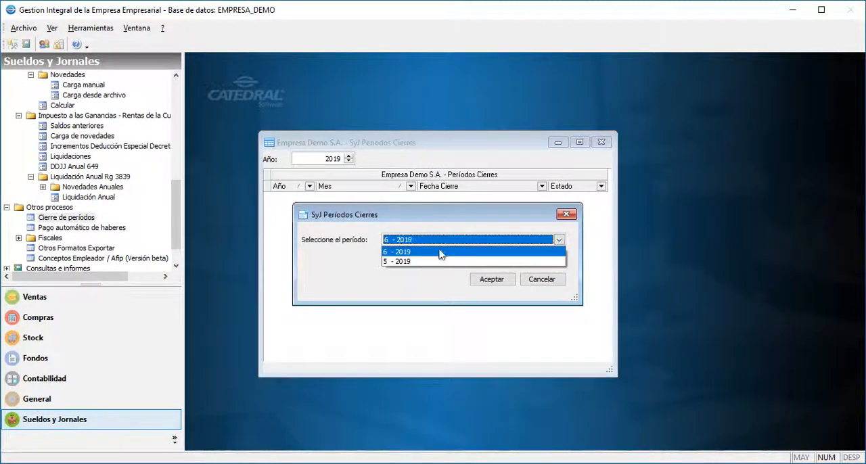
left_click(436, 260)
left_click(481, 281)
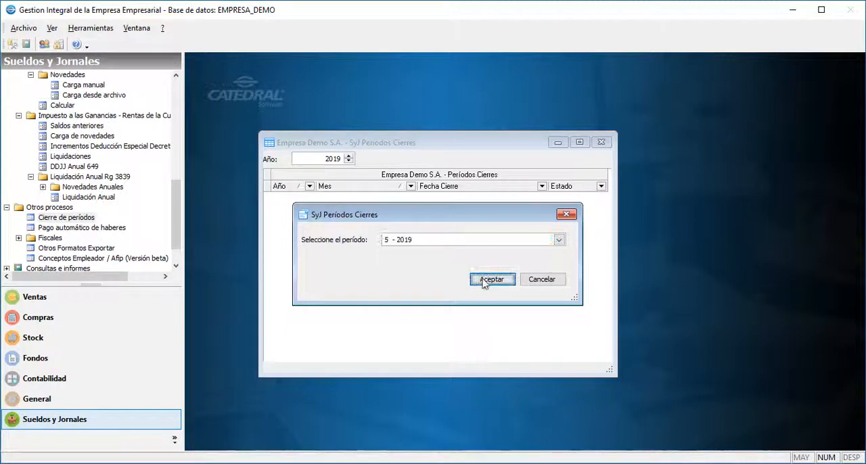
Bring up the available actions for the closed period 5 - 2019.
right_click(573, 200)
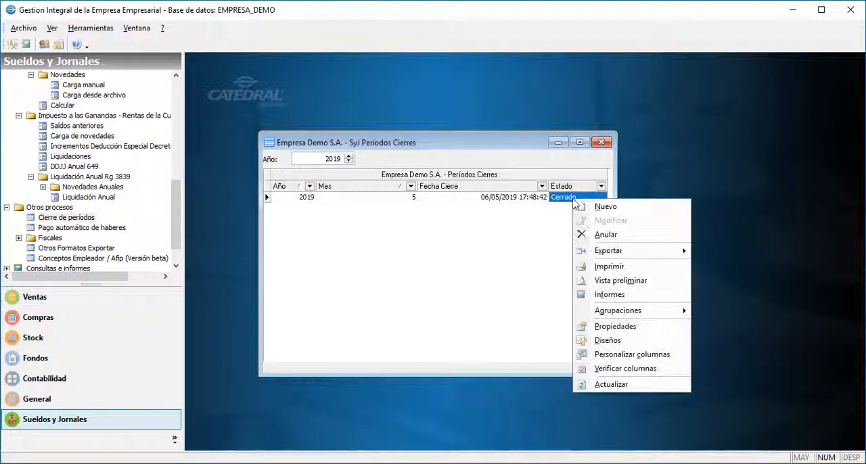
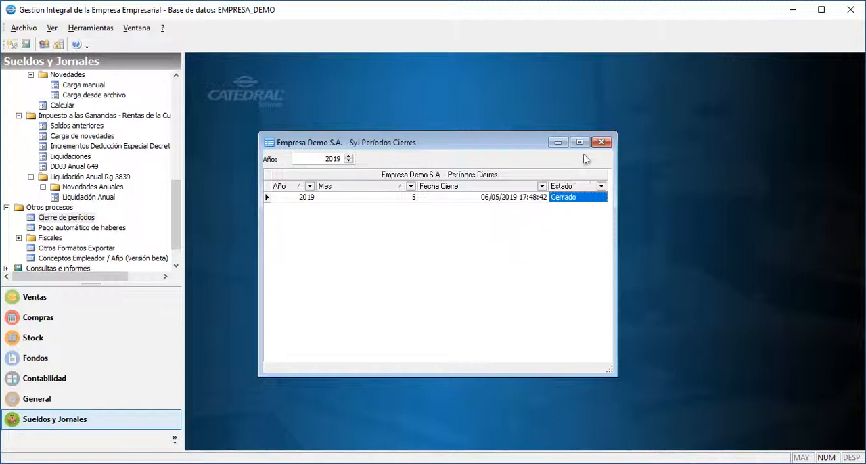
Close the Períodos Cierres window and open Pago automático de haberes from Otros procesos.
left_click(601, 142)
left_click(115, 229)
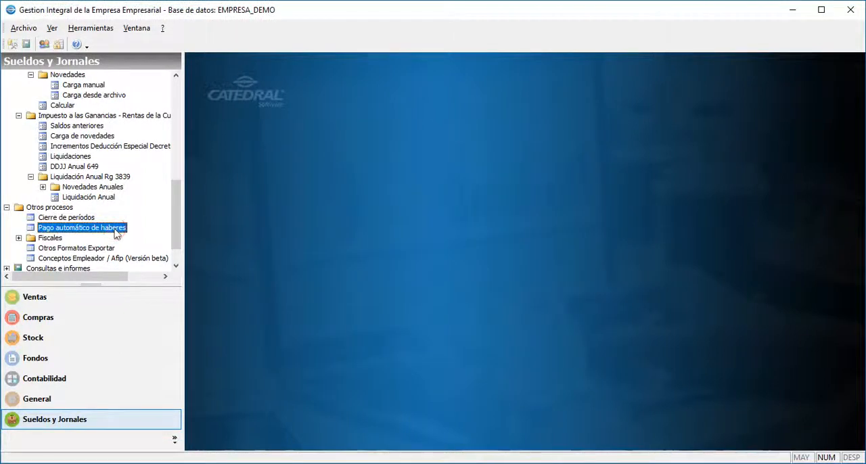
double_click(115, 228)
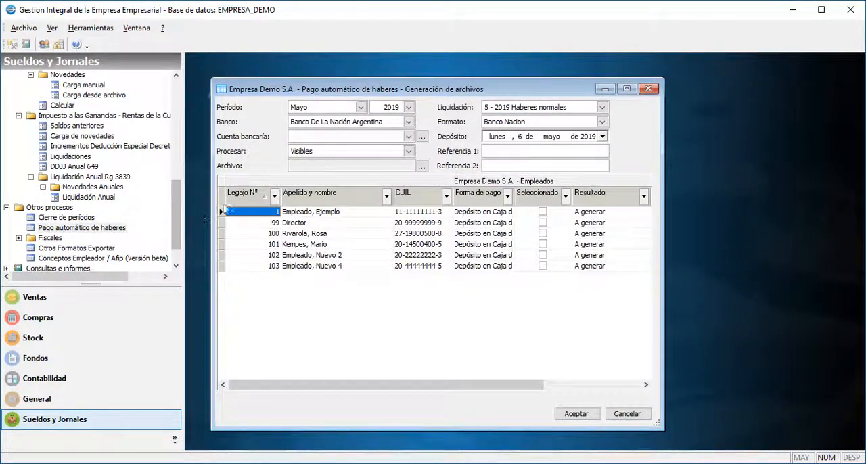
Set the automatic payment to period Mayo 2019, the company's bank account, settlement 5 - 2019 Haberes normales and format Banco Nacion.
left_click(351, 111)
left_click(351, 110)
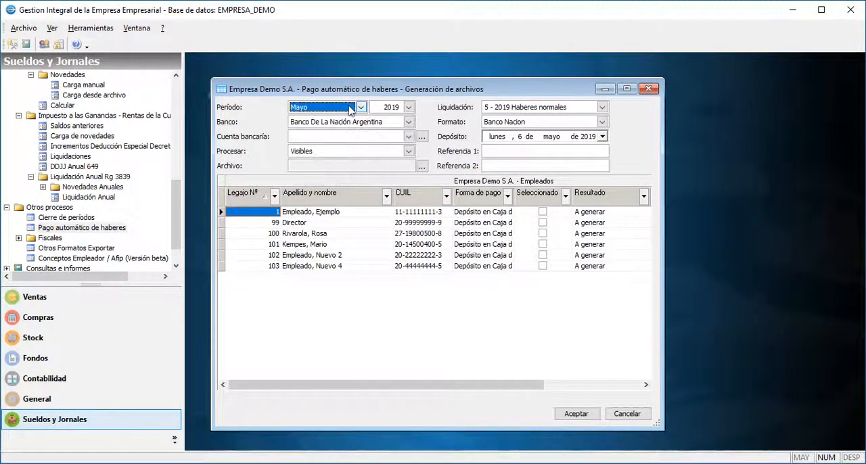
key("Tab")
left_click(352, 135)
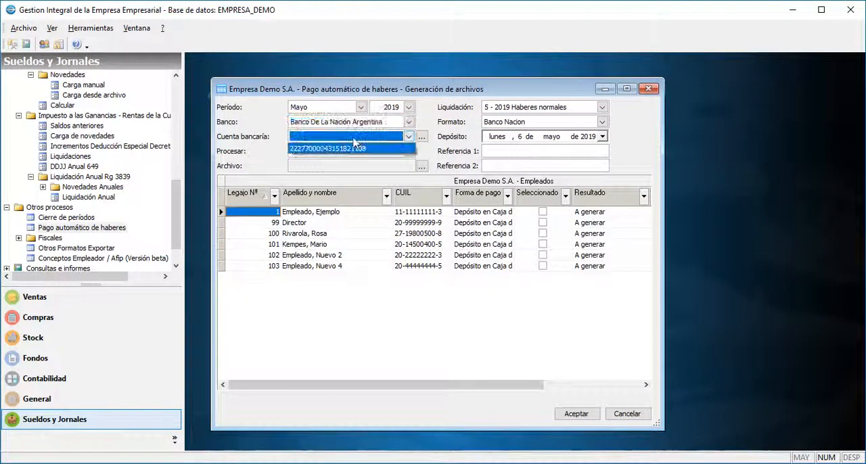
left_click(354, 148)
left_click(601, 107)
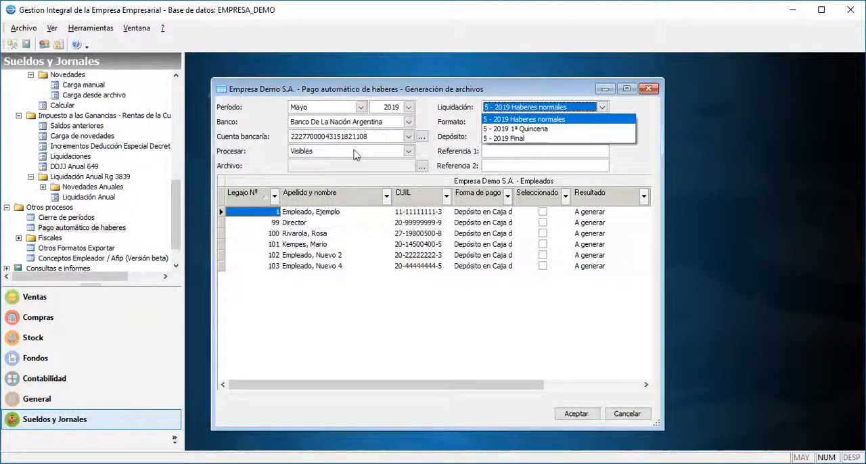
left_click(512, 112)
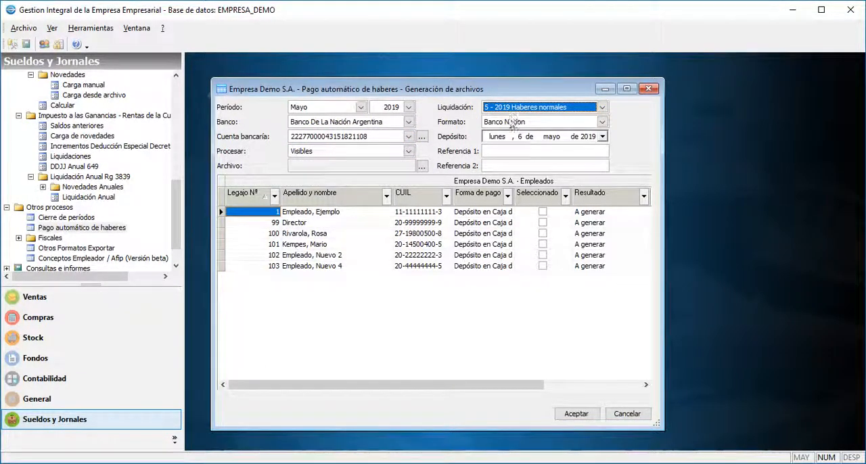
left_click(509, 123)
left_click(509, 124)
Name the output file Mayo2019 in the PagoAutomaticoHaberes folder and generate the payment file for the visible employees.
left_click(422, 168)
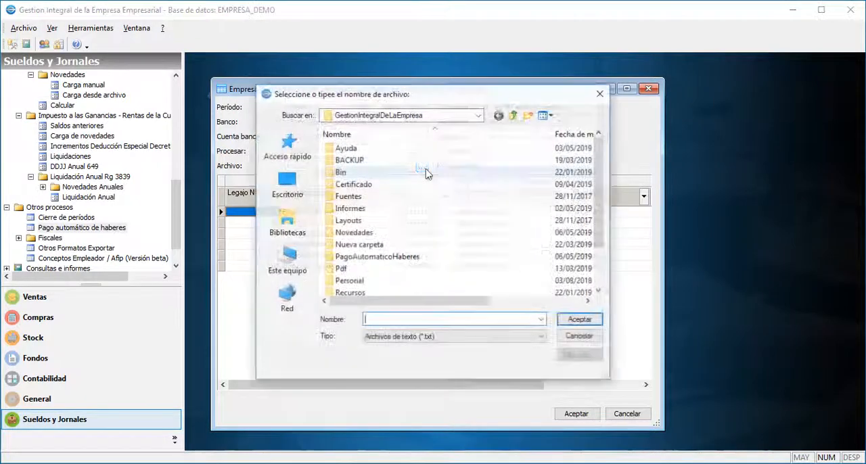
double_click(407, 259)
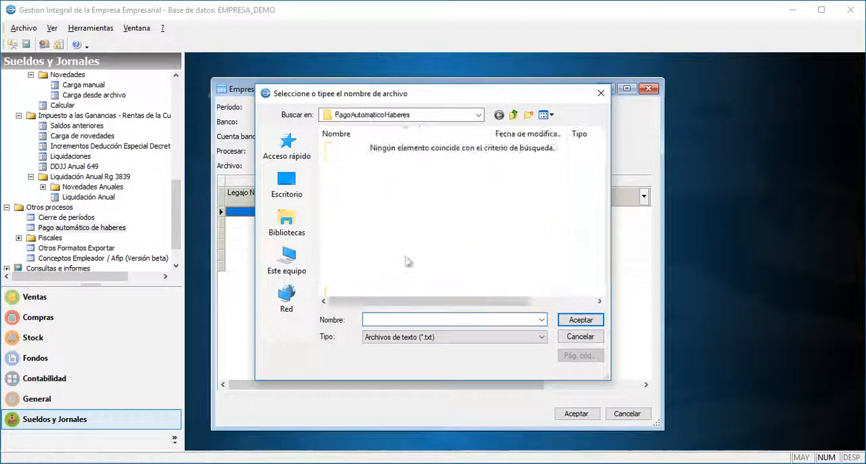
left_click(391, 319)
type("Mayo2019")
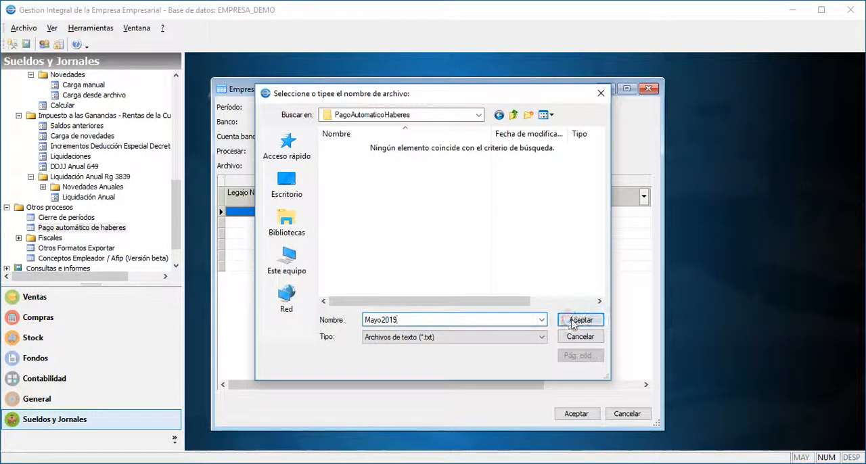
left_click(580, 320)
left_click(572, 414)
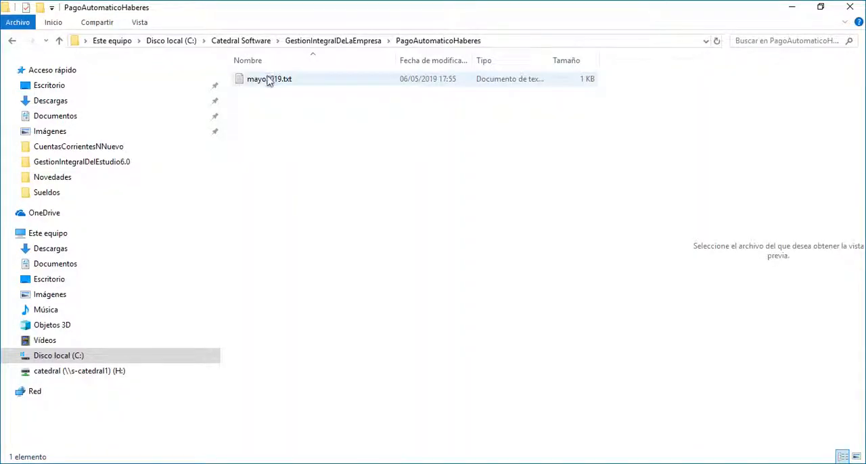
Preview the contents of mayo2019.txt in File Explorer, return to the payroll program and close the Pago automático de haberes window.
left_click(268, 79)
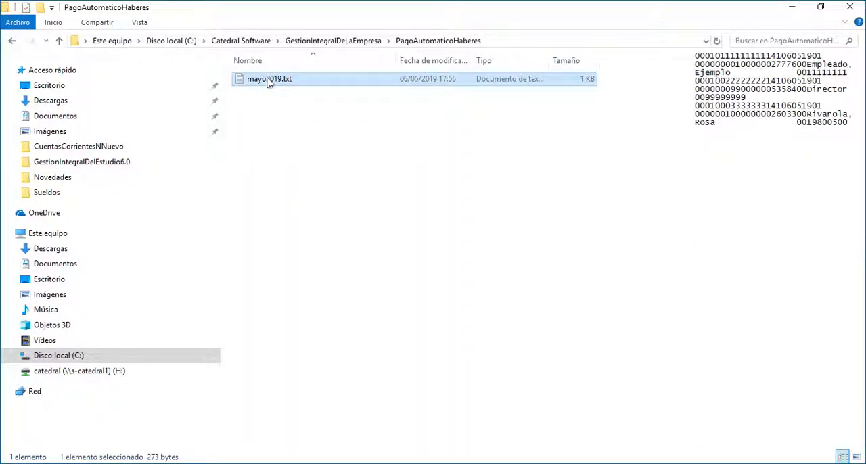
left_click(217, 463)
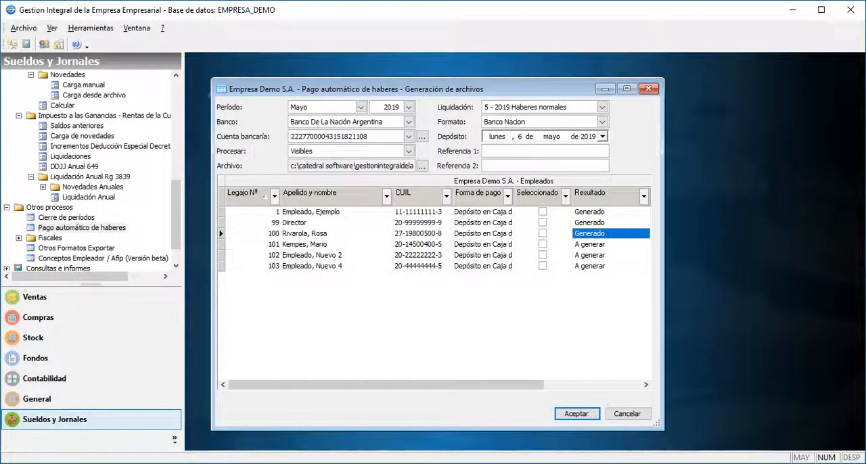
left_click(627, 414)
Open the SI.C.O.S.S. / Su declaración Online export under Fiscales, with period 5 - 2019 and format Standard Versión 41.
double_click(73, 239)
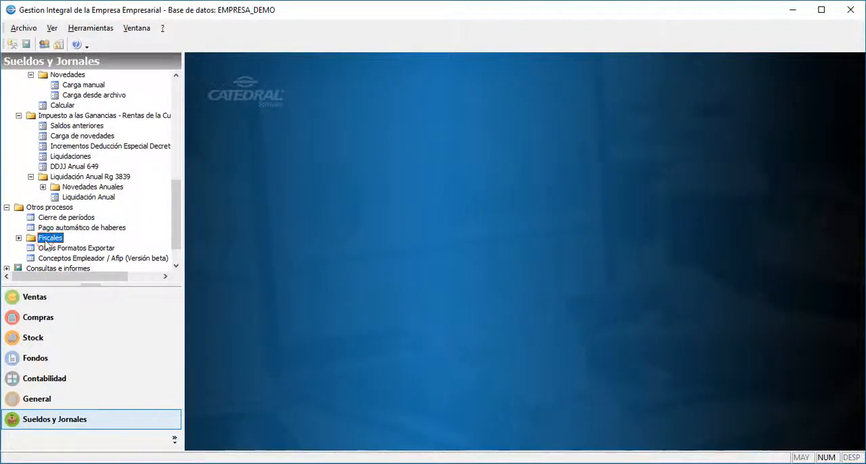
double_click(69, 238)
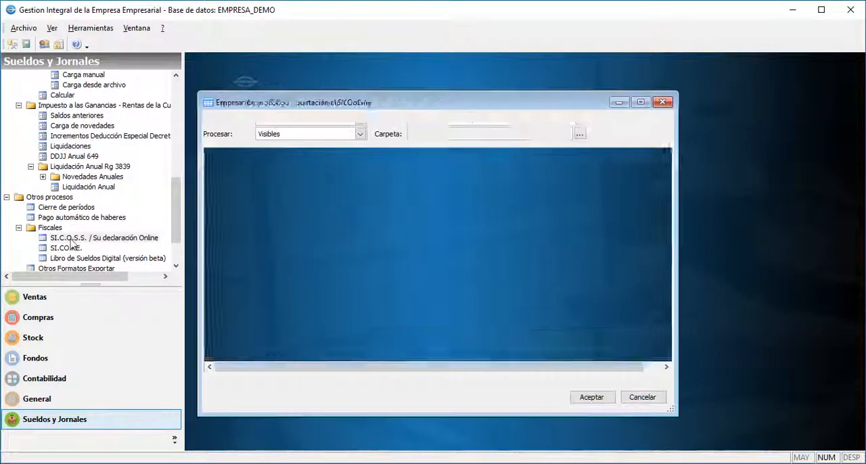
left_click(336, 127)
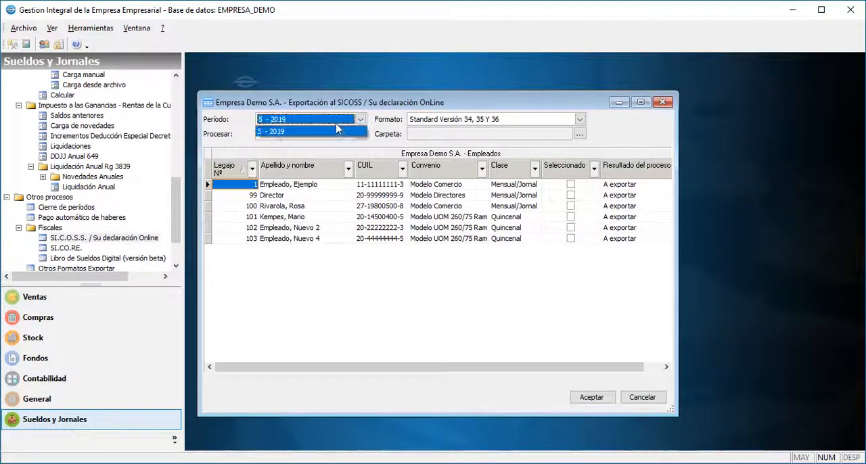
left_click(337, 130)
left_click(579, 119)
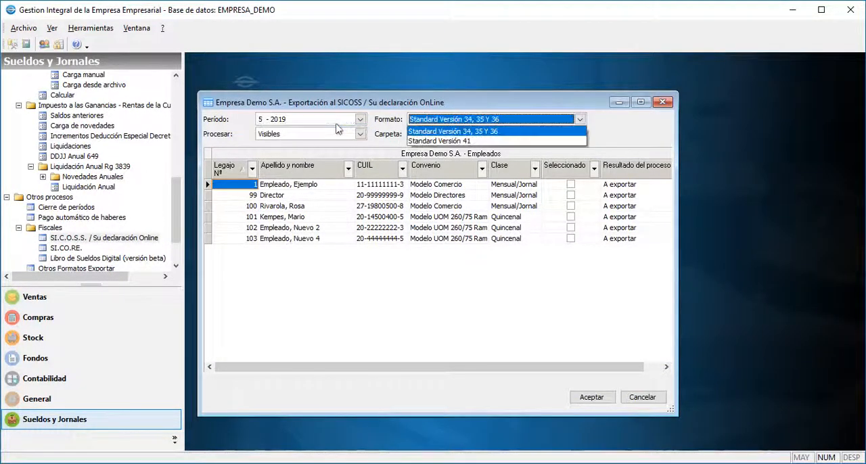
left_click(441, 141)
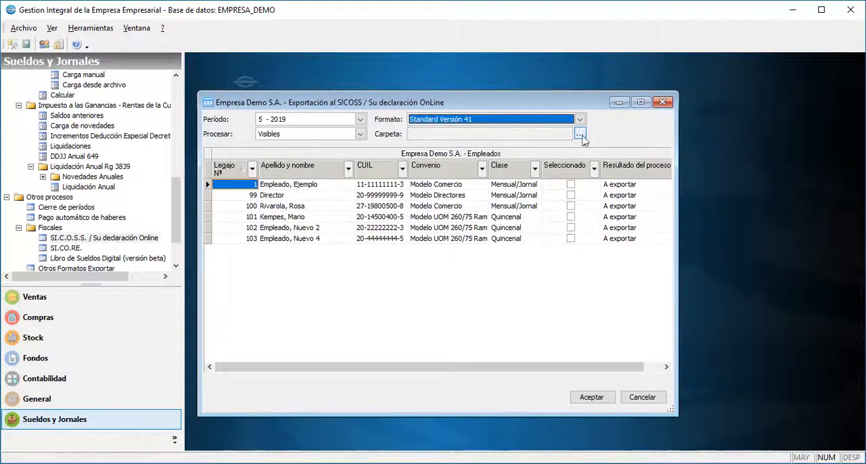
Choose SueldosPeriodo052019 as the destination folder and export the visible employees to SICOSS.
left_click(581, 135)
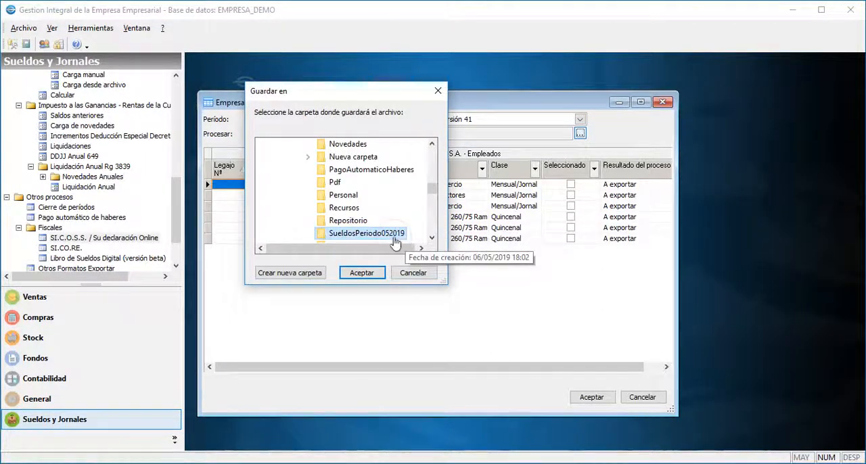
left_click(361, 272)
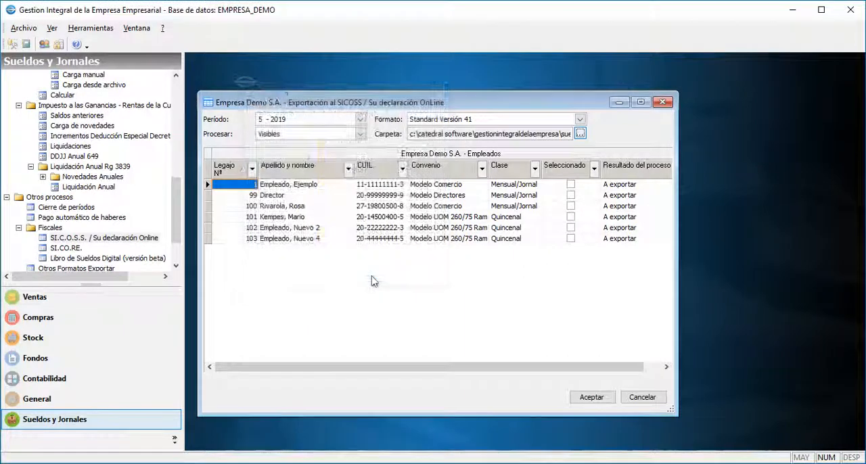
left_click(590, 397)
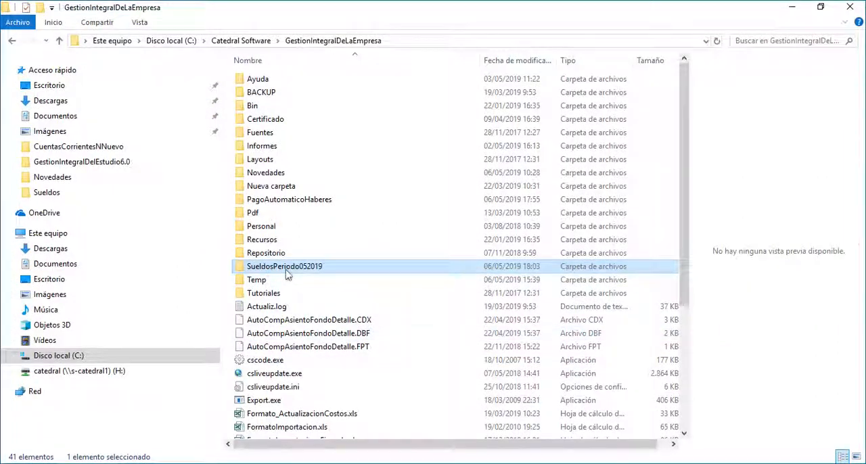
Preview the exported SICOSS text file in the SueldosPeriodo052019 folder, and return to the payroll program to close the export window.
double_click(296, 265)
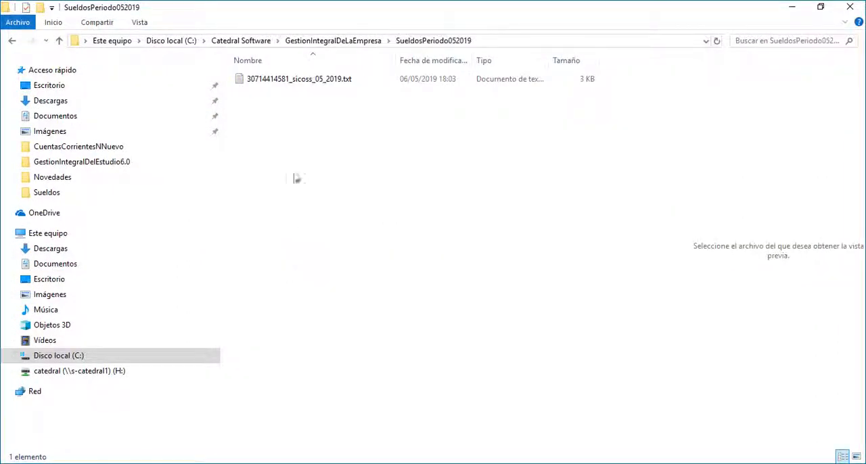
left_click(290, 82)
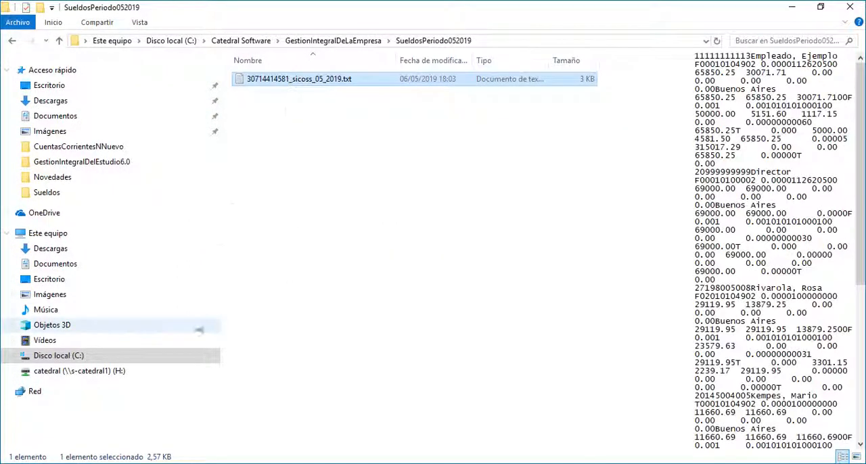
left_click(201, 462)
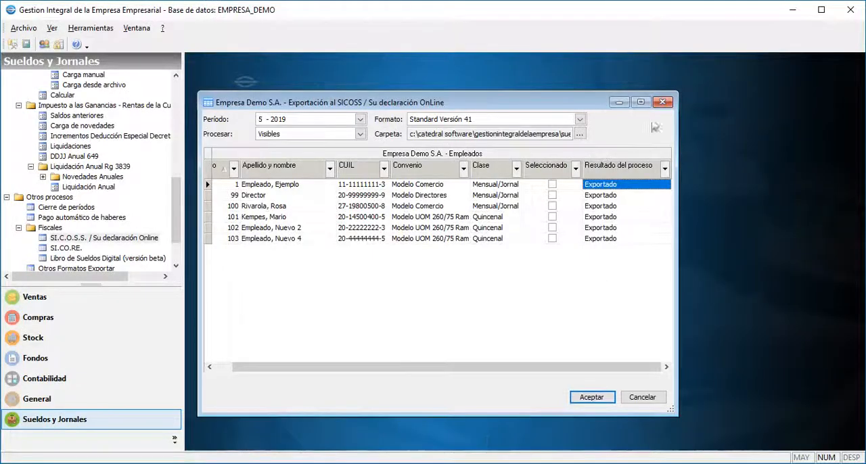
left_click(662, 103)
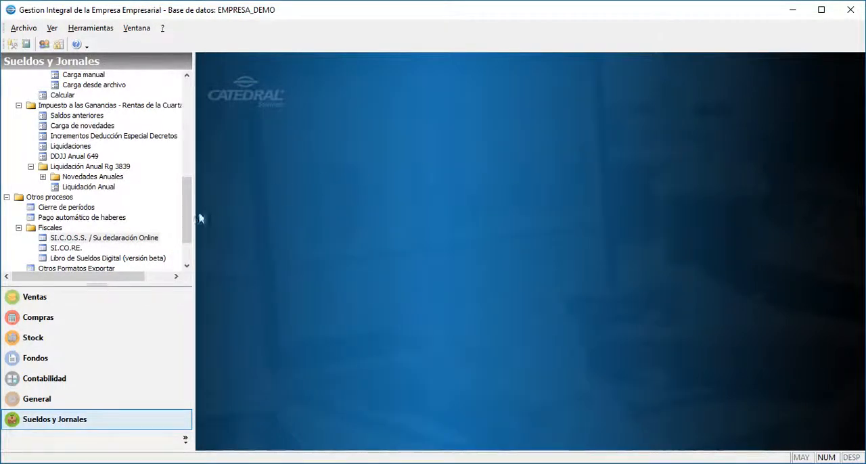
Widen the navigation pane, expand Consultas e informes and open Recibos de sueldos.
left_click(191, 220)
left_click_drag(191, 220, 191, 236)
left_click(68, 249)
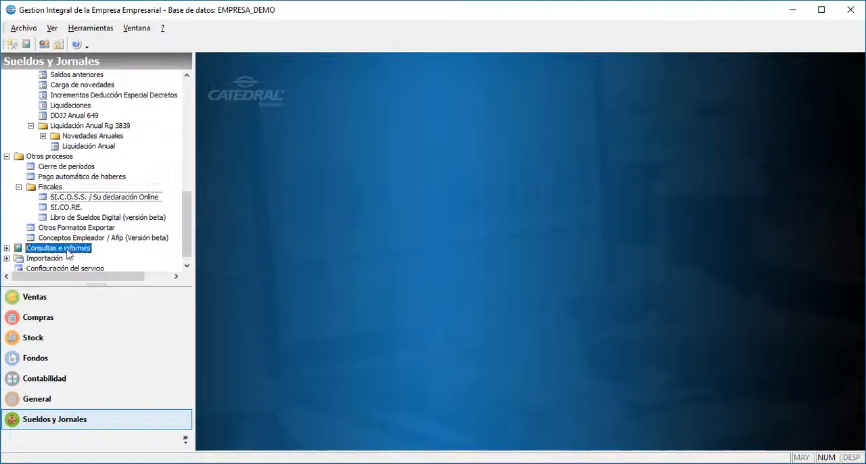
left_click(7, 249)
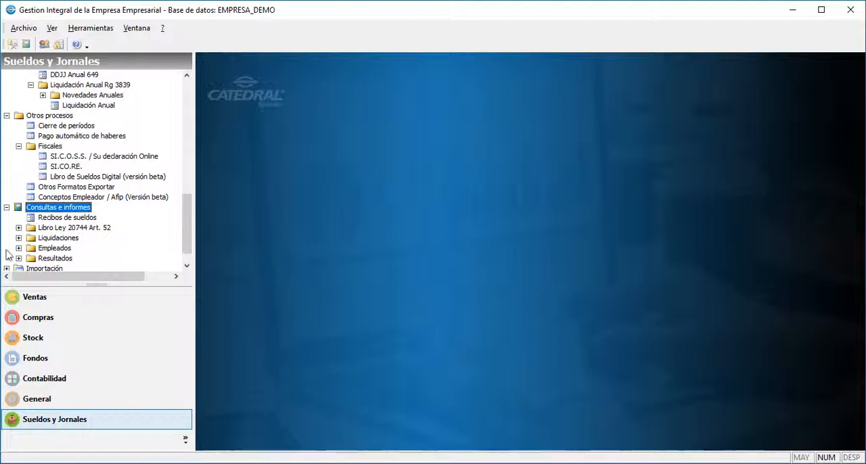
double_click(68, 218)
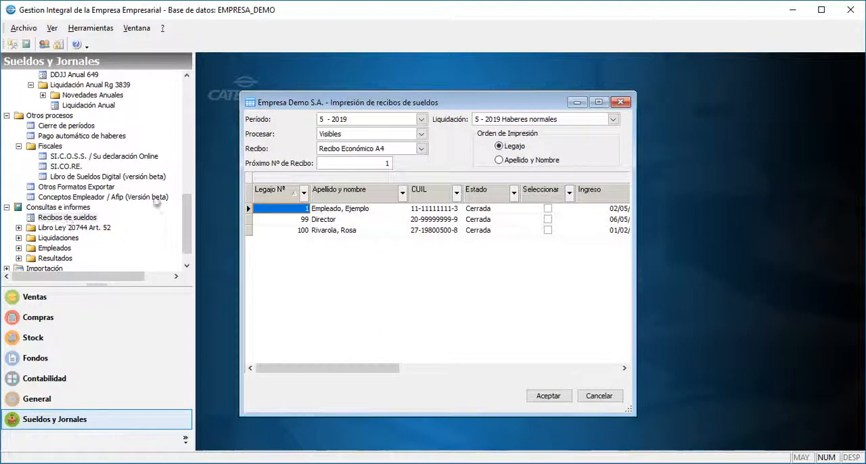
Preview the salary receipts for 5 - 2019 Haberes normales using the Recibo Elegante layout.
left_click(514, 121)
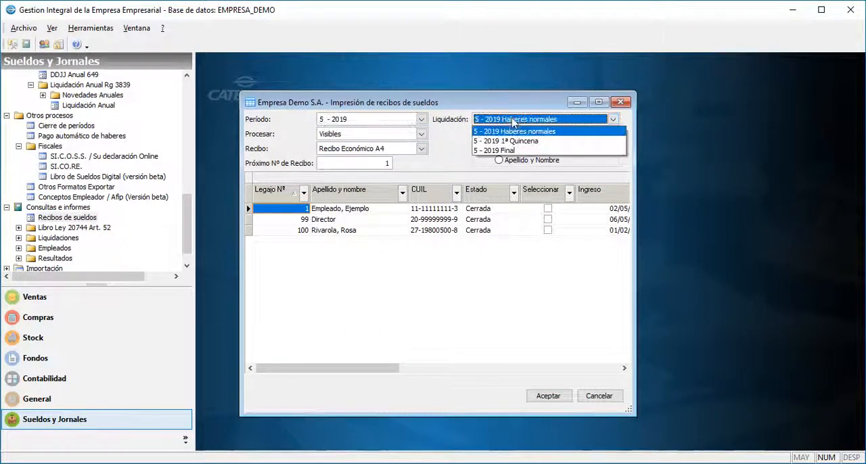
left_click(518, 124)
left_click(421, 148)
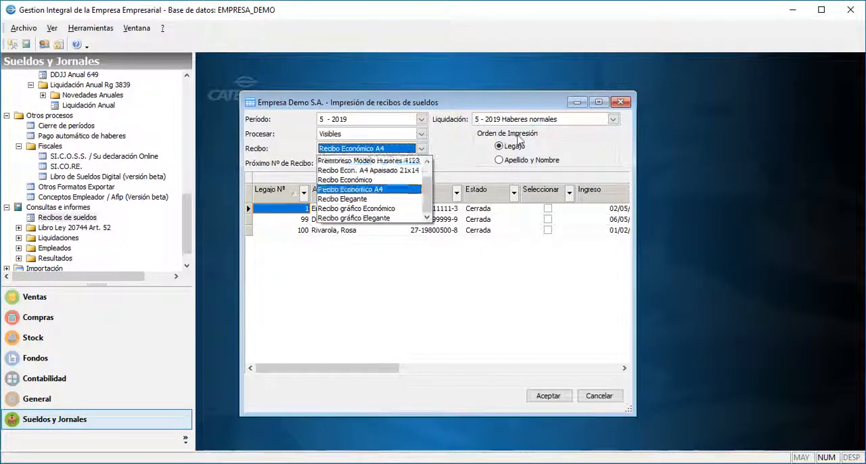
left_click(352, 187)
left_click(537, 397)
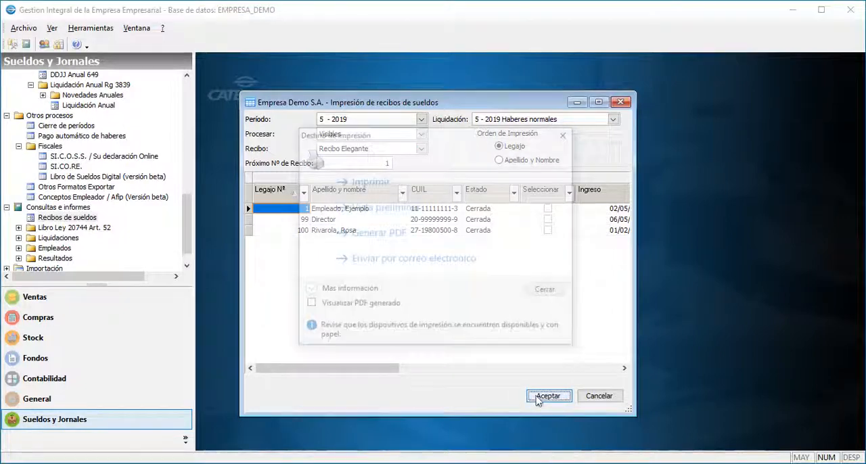
left_click(419, 208)
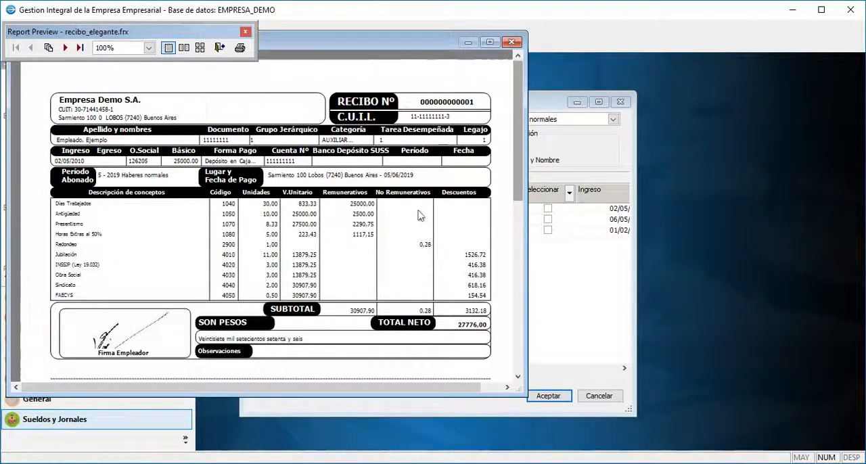
Review the lower part of the receipt, and close the preview, the print destination dialog and the receipts window.
left_click_drag(518, 159, 518, 313)
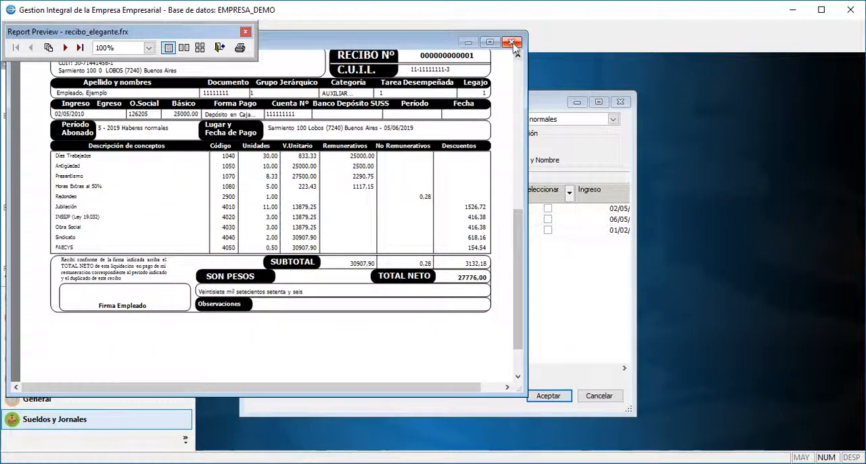
left_click(512, 41)
left_click(547, 292)
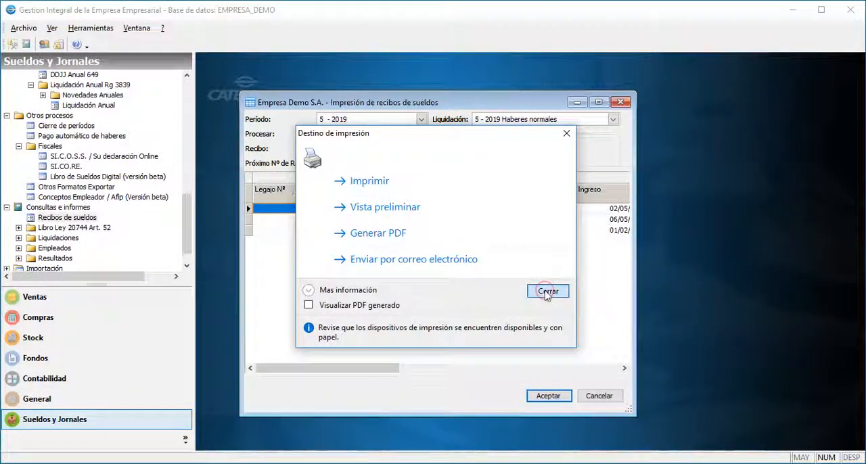
left_click(619, 103)
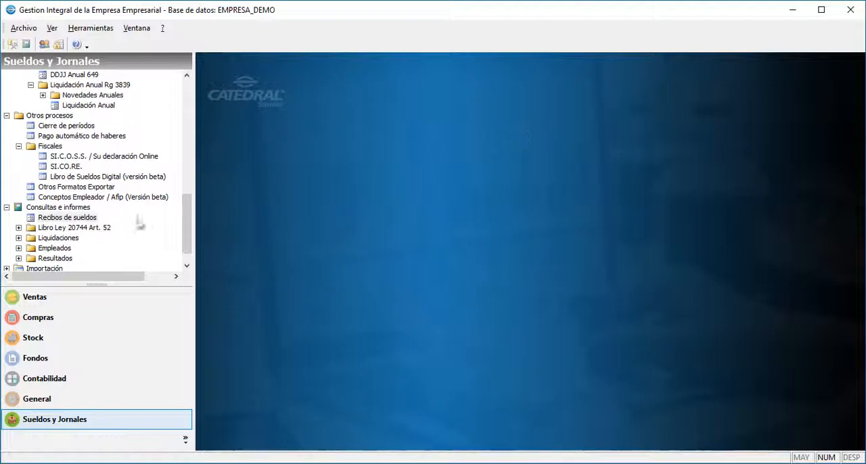
Expand Libro Ley 20744 Art. 52 and open Rotular hojas móviles.
double_click(89, 228)
double_click(89, 236)
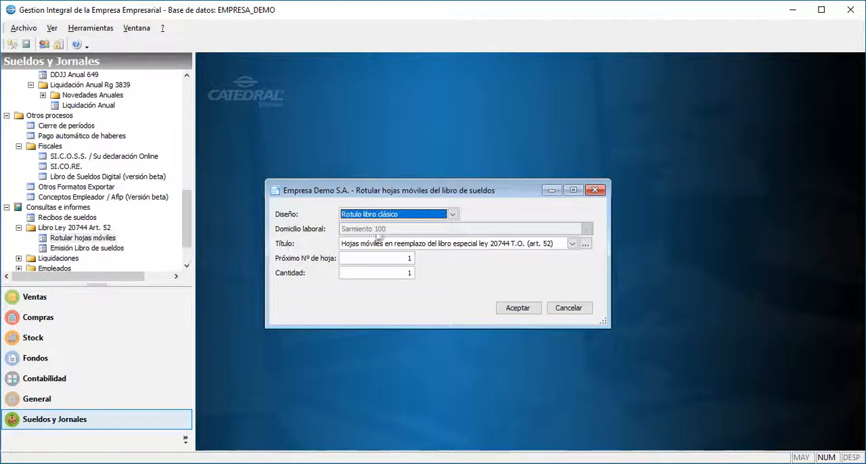
Preview the Rotulo libro clásico sheet labels with 51 as the next sheet number and a quantity of 50.
left_click(397, 245)
left_click(395, 257)
type("5")
key("Tab")
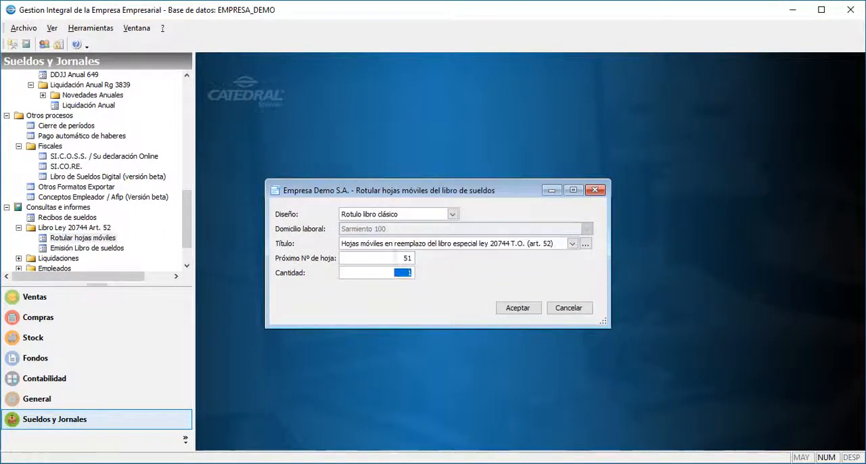
left_click(510, 310)
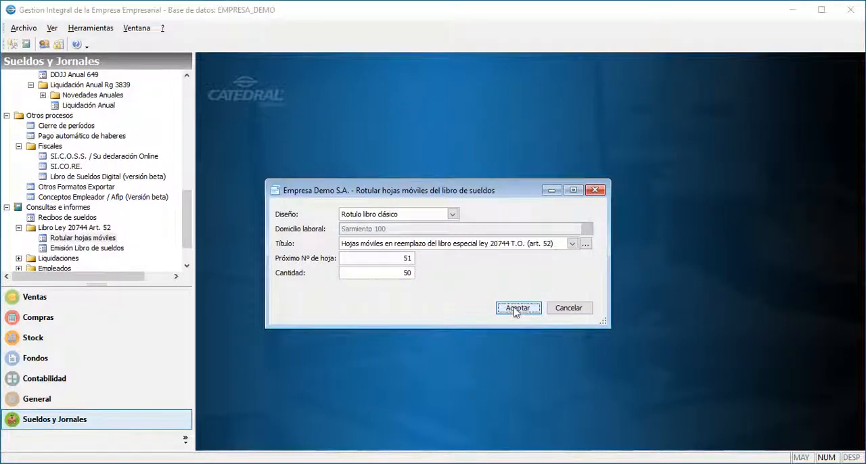
left_click(395, 218)
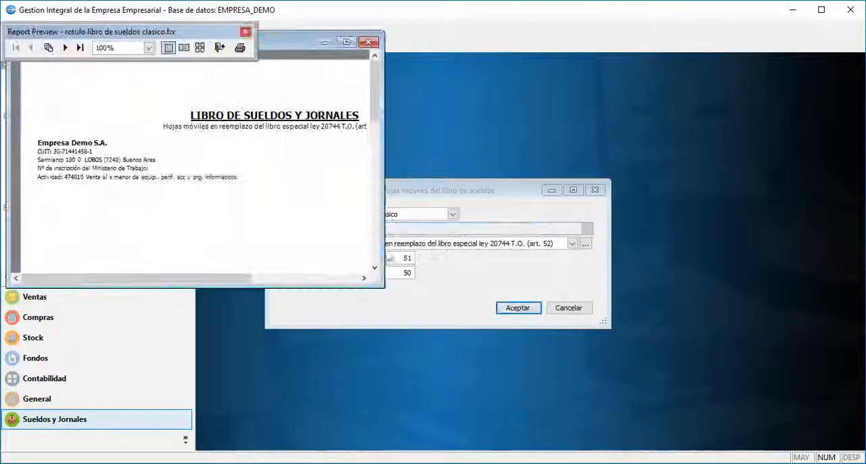
Enlarge the label preview to view the whole sheet header, and close the preview, its print dialog and the labelling window.
left_click_drag(387, 284, 559, 403)
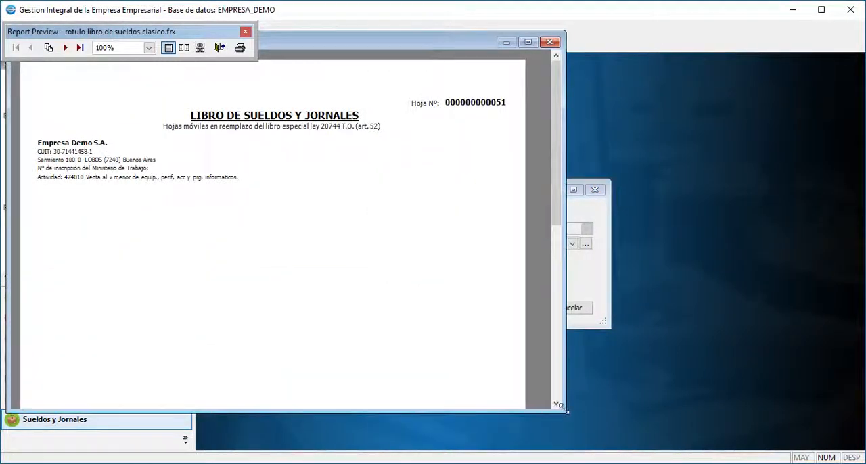
mouse_move(556, 113)
left_mouse_down()
mouse_move(557, 306)
mouse_move(557, 111)
left_mouse_up()
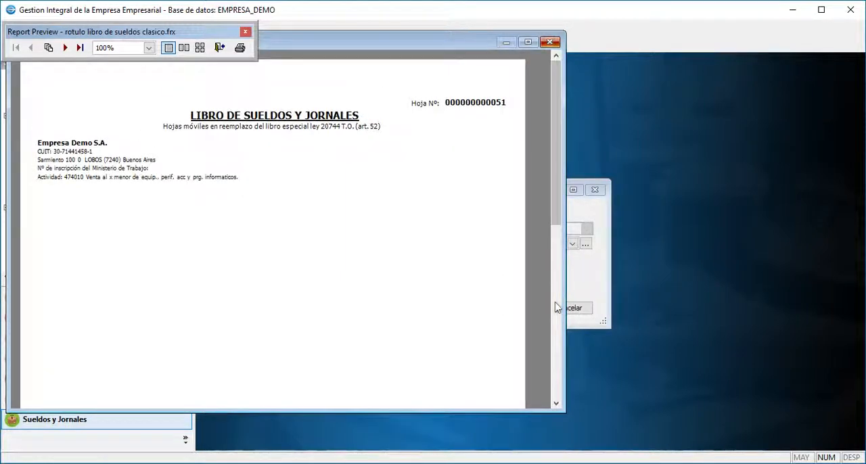
key("Escape")
left_click(553, 302)
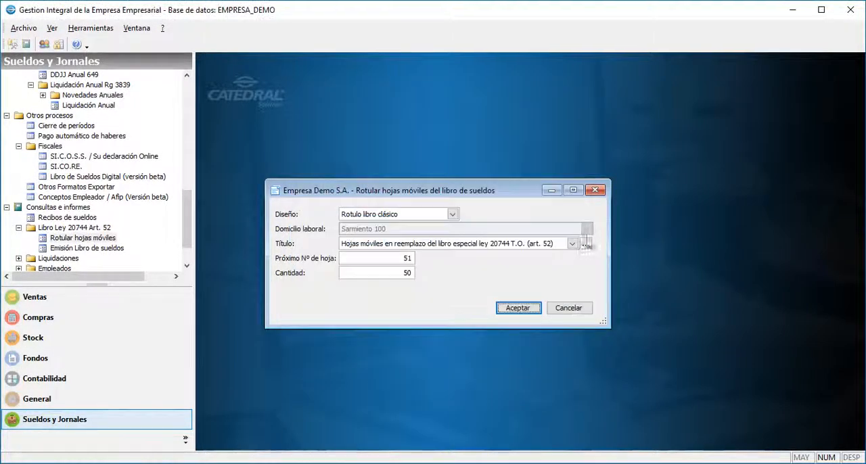
left_click(595, 190)
Preview the Emisión Libro de sueldos report for all 5 - 2019 settlements, using Libro de sueldos clásico with family data printing off.
double_click(88, 249)
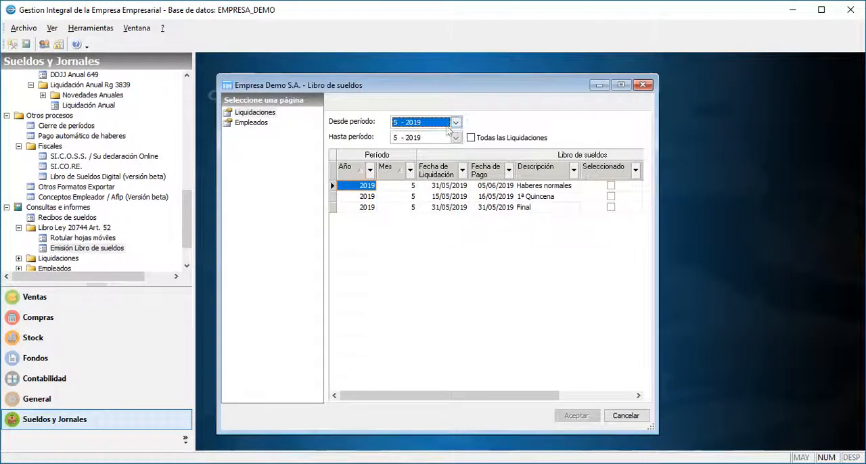
left_click(471, 138)
left_click(253, 123)
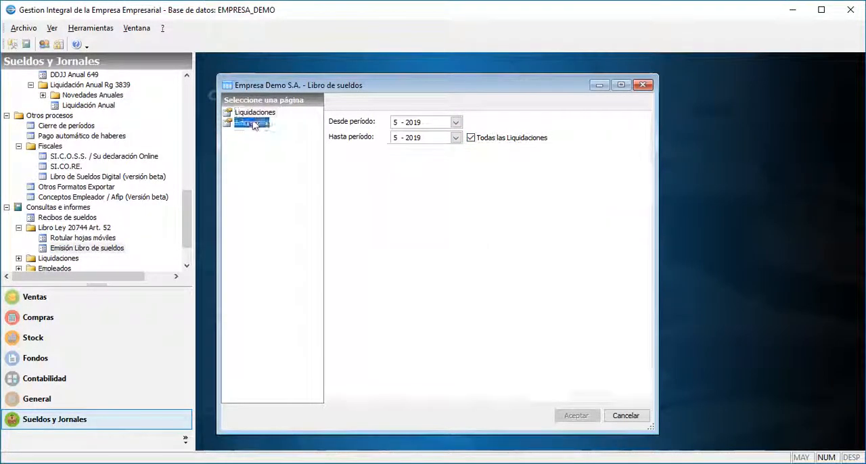
left_click(384, 180)
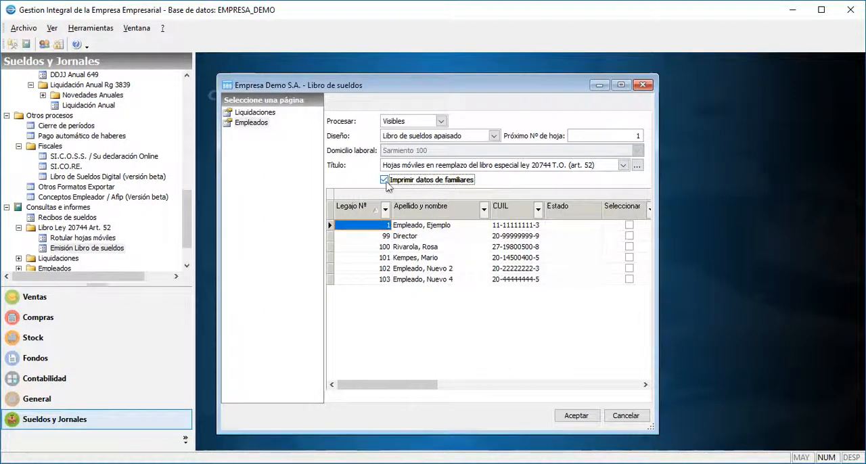
left_click(494, 136)
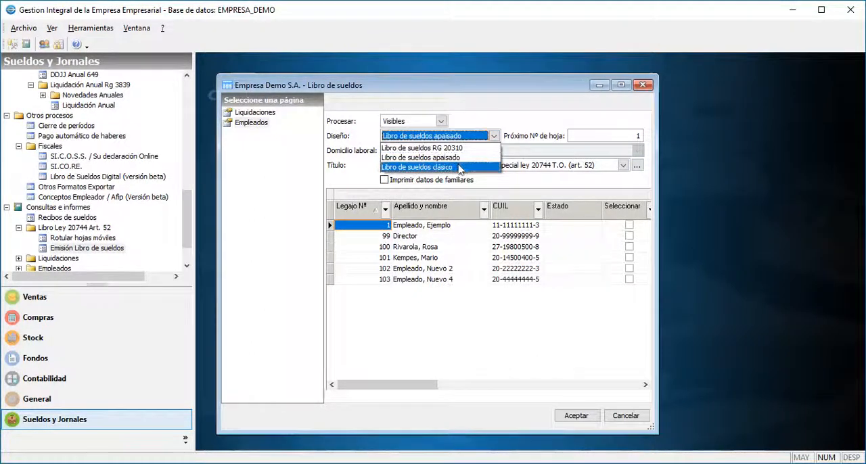
left_click(460, 169)
left_click(576, 416)
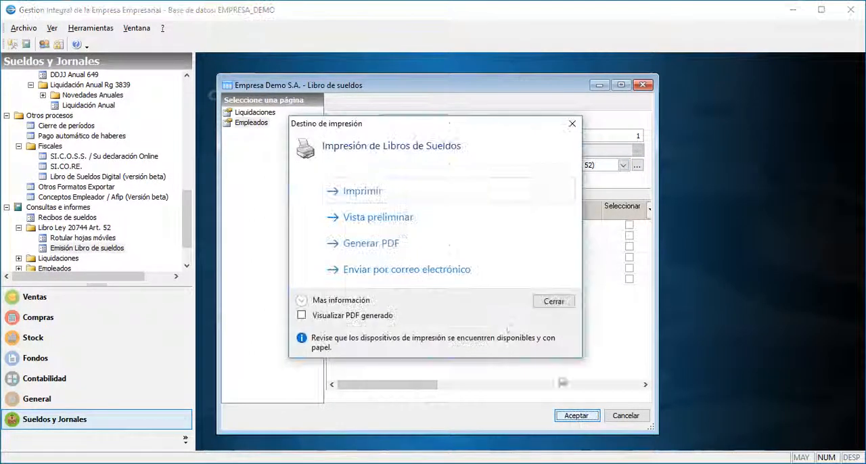
left_click(400, 217)
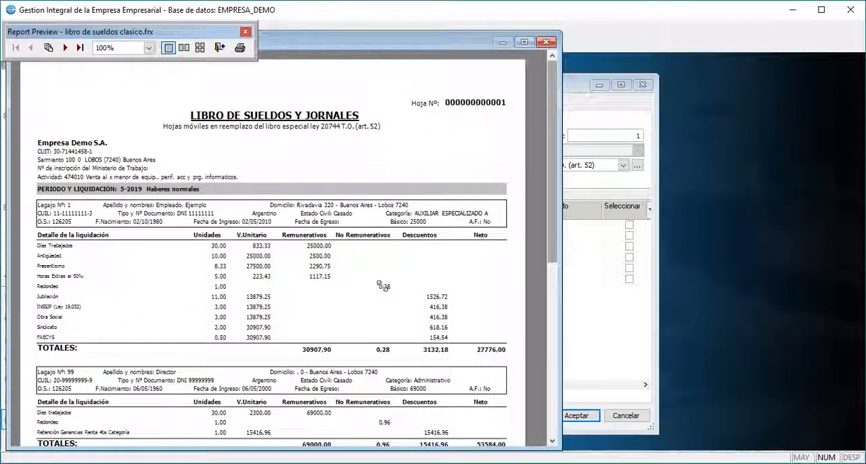
Review the salary book through its last page, and close the preview, print destination dialog and salary book window.
scroll(552, 241, "down", 5)
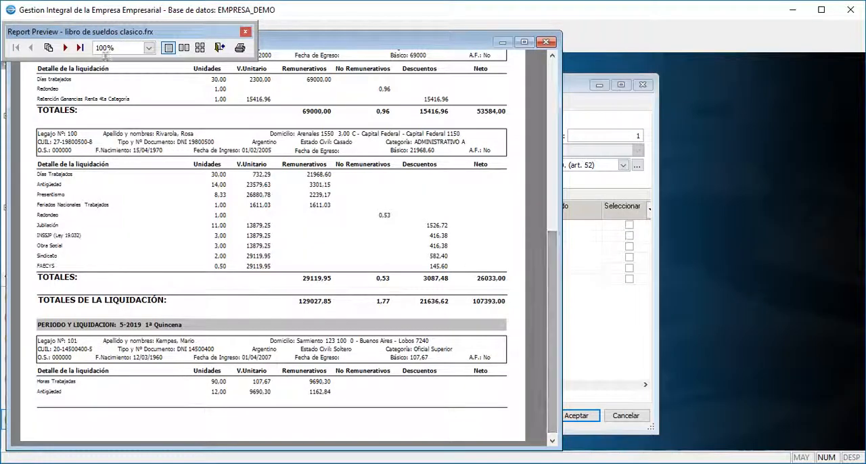
left_click(80, 48)
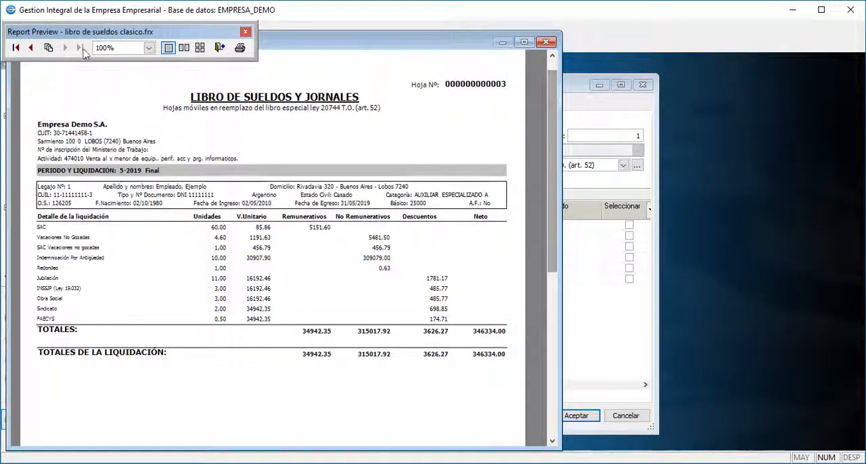
left_click(550, 44)
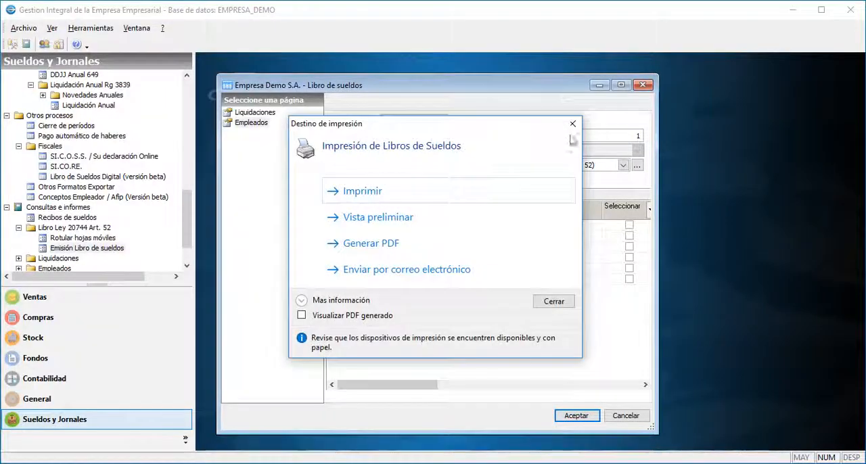
left_click(573, 127)
left_click(642, 85)
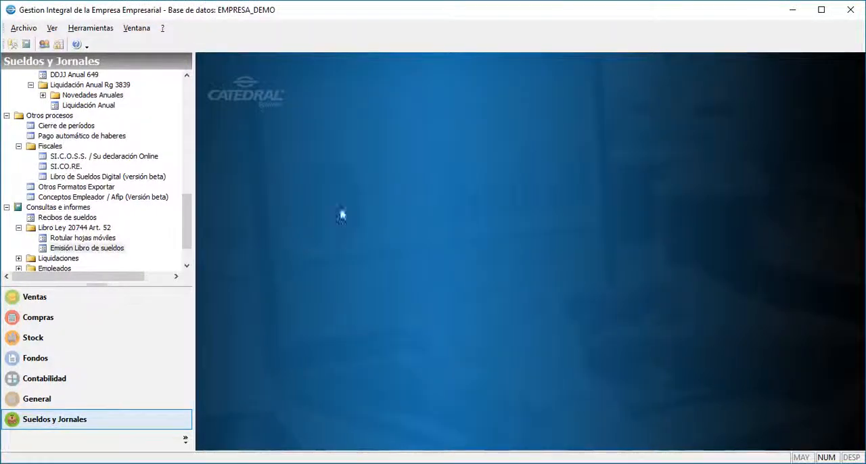
Open Planillas de usuario under Liquidaciones and set title Mayo 2019, subtitle detalles, and all settlements included.
left_click(58, 259)
left_click(57, 260)
double_click(78, 260)
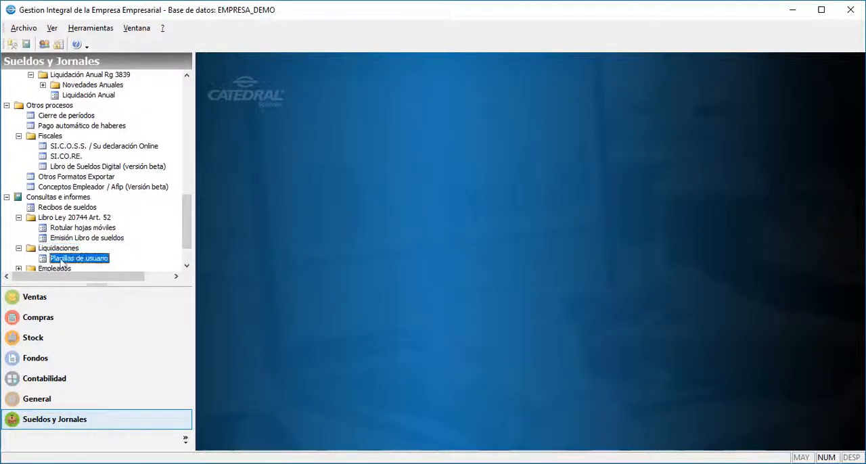
left_click(323, 133)
type("Mayo 2019")
key("Tab")
type("detal")
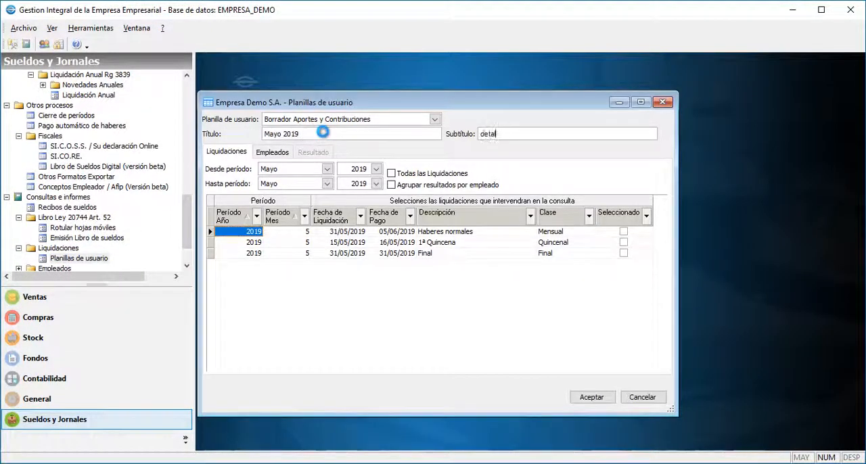
type("les")
left_click(391, 175)
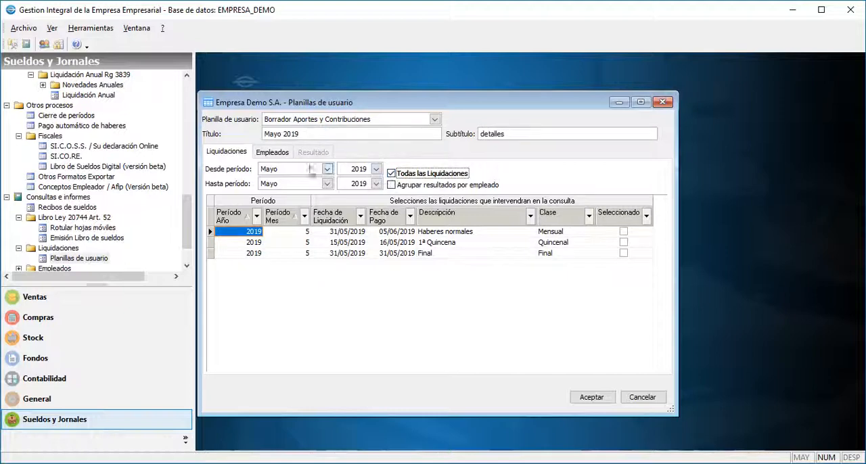
Select every employee except Director and generate the Borrador Aportes y Contribuciones sheet.
left_click(274, 152)
left_click(571, 217)
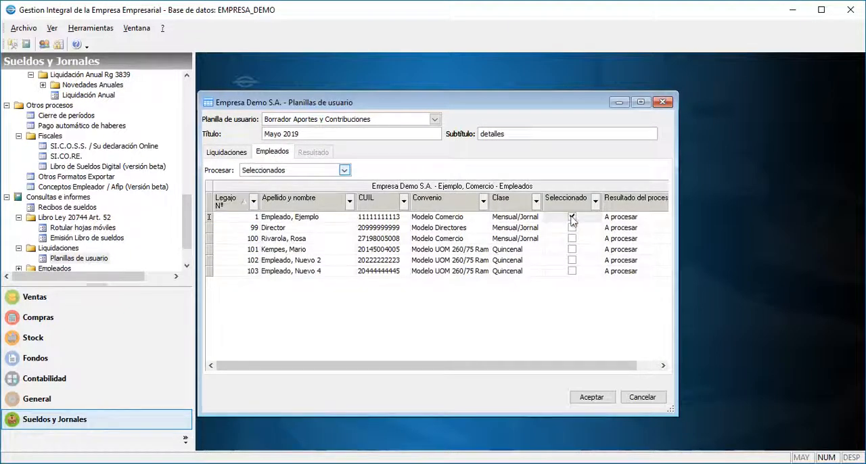
left_click(572, 238)
left_click(572, 249)
left_click(571, 260)
left_click(571, 270)
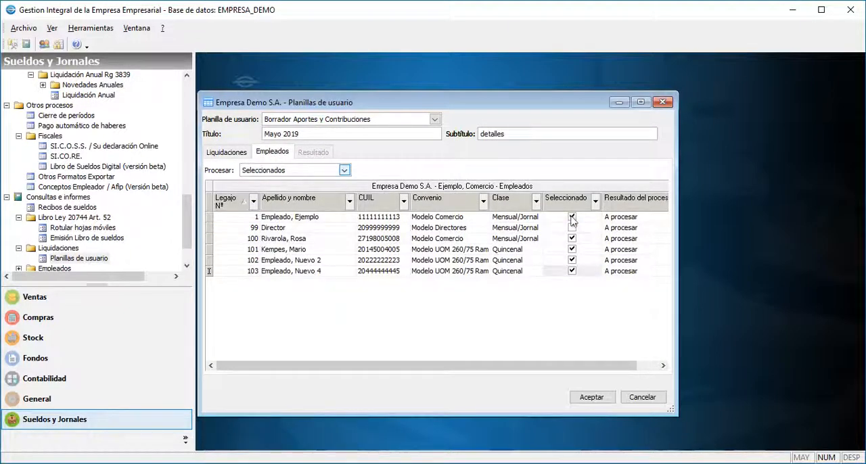
left_click(590, 401)
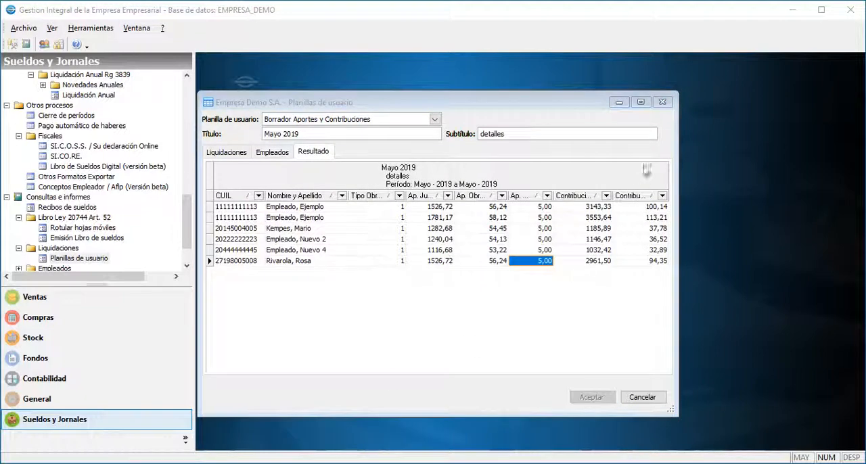
Widen the results window, export the grid to an xls file named PlanillaMayo2019, and close Planillas de usuario.
left_click_drag(676, 92, 825, 84)
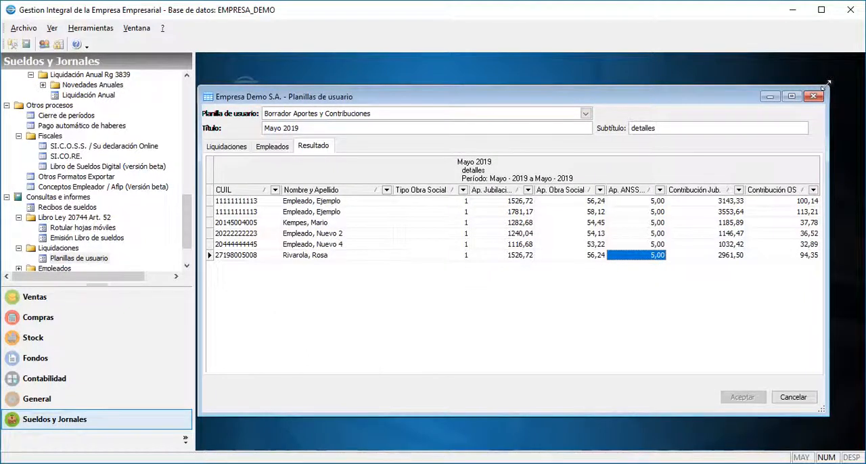
right_click(666, 260)
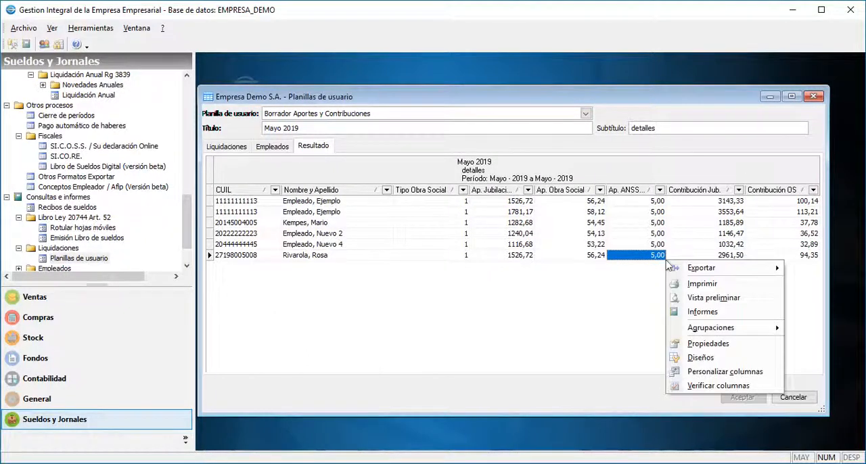
mouse_move(693, 276)
left_click(648, 298)
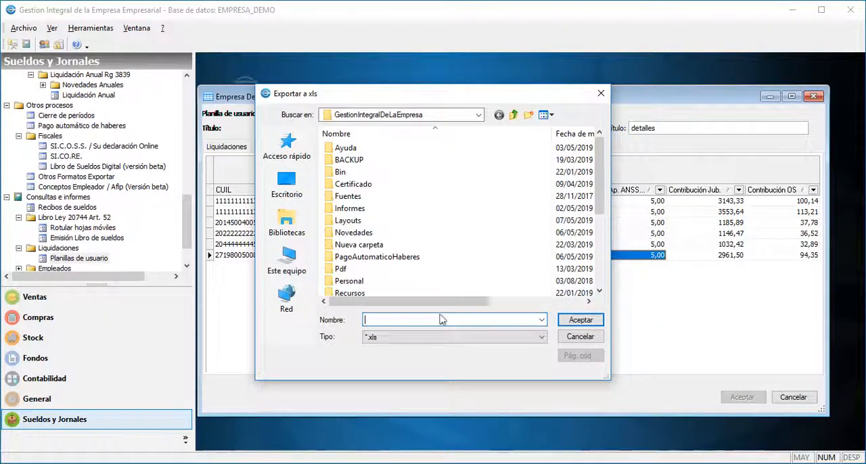
type("PlanillaMayo2019")
key("Return")
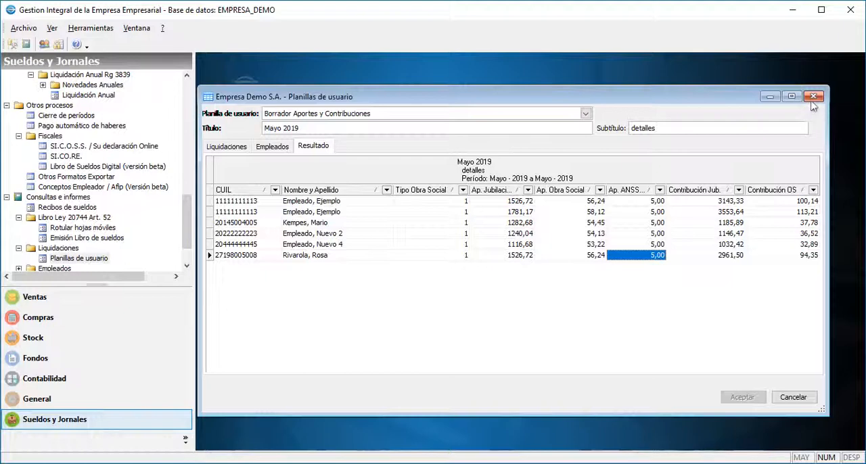
left_click(813, 97)
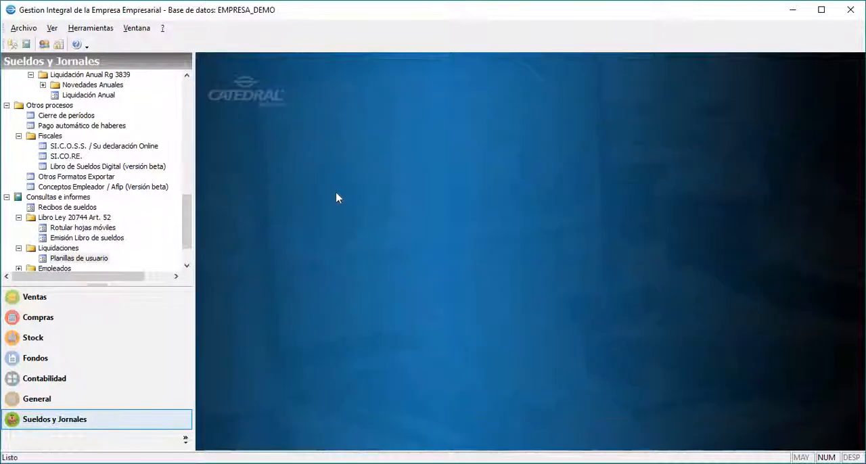
Run the Legajos query under Empleados from the first to the last employee, review its columns through the SICOSS data and close it.
left_click(65, 269)
left_click(18, 259)
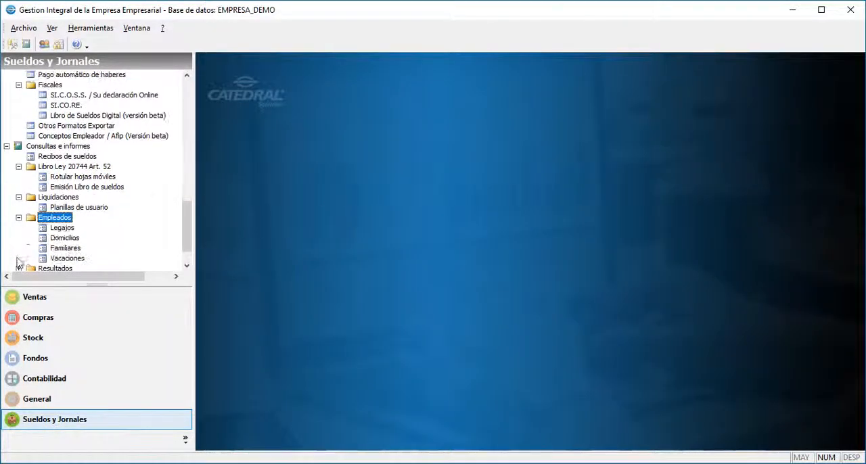
double_click(61, 227)
left_click(344, 169)
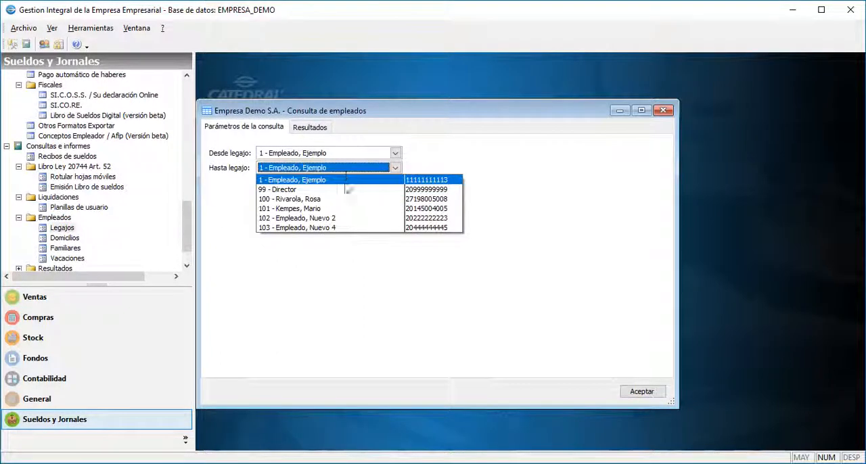
left_click(332, 227)
left_click(377, 202)
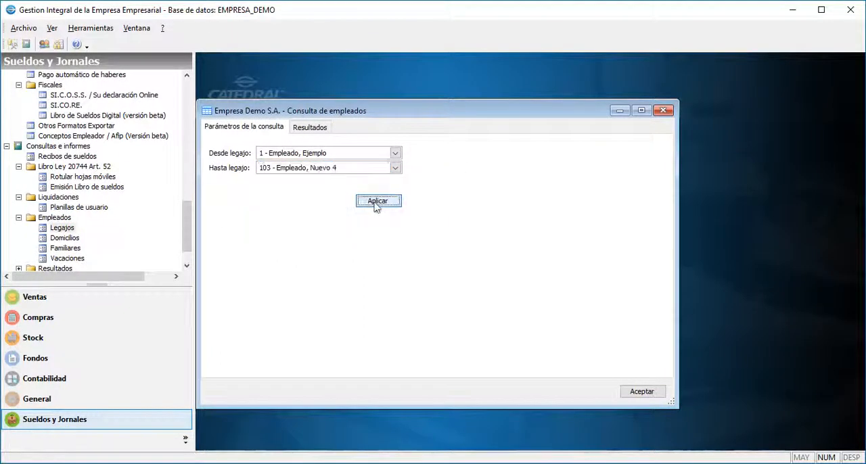
left_click_drag(271, 369, 651, 370)
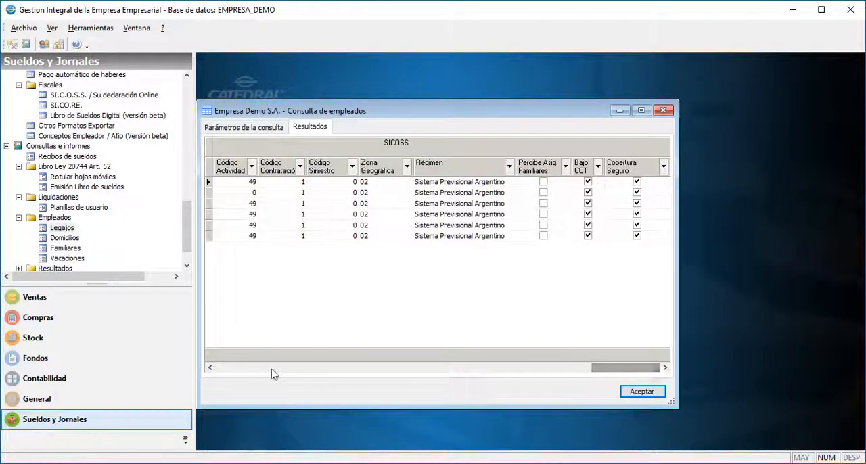
left_click(656, 397)
Open the Resultados query under Consultas e informes and run it for Mayo 2019.
left_click(55, 248)
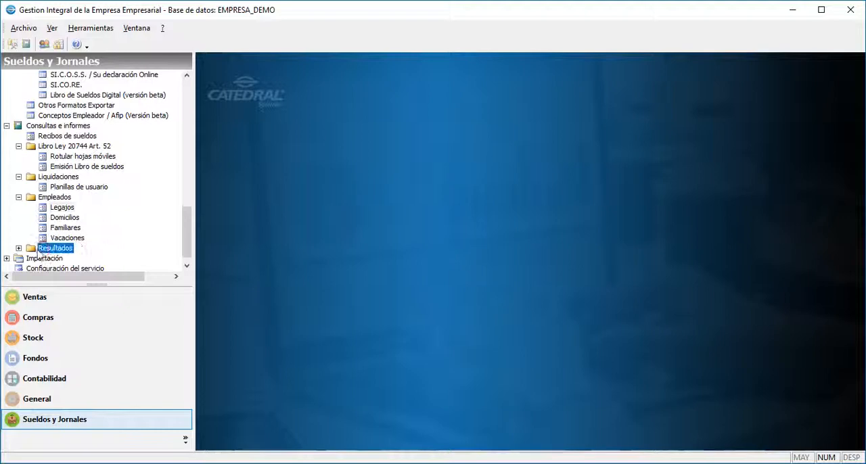
left_click(18, 249)
left_click(56, 259)
double_click(67, 258)
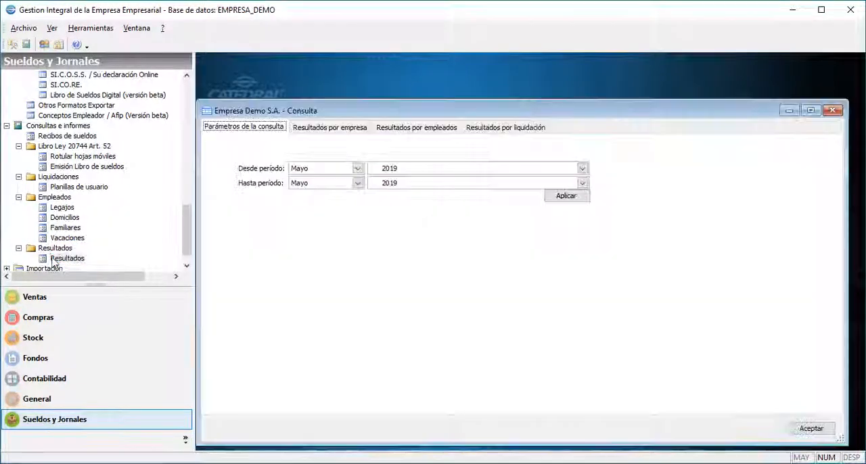
left_click(568, 197)
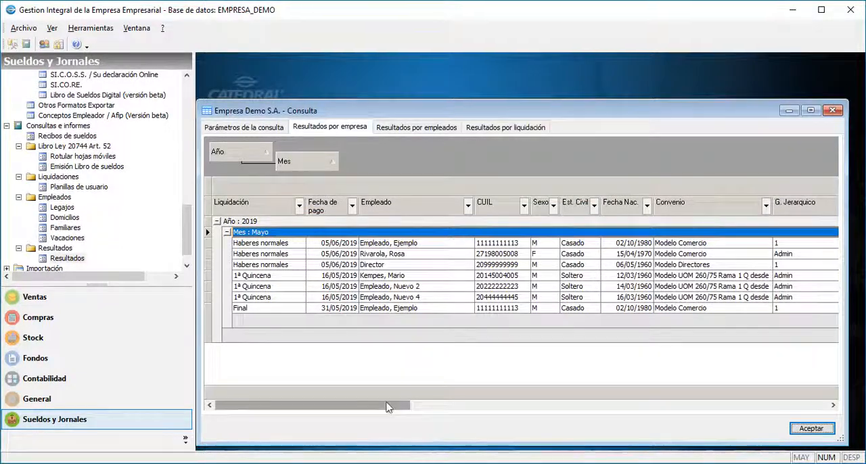
Examine the payroll amounts across the results by company, by employee and by settlement.
left_click_drag(386, 405, 679, 407)
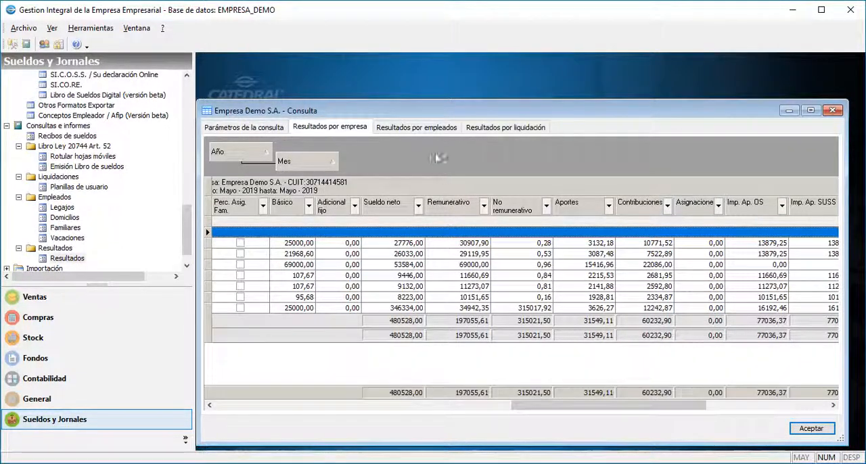
left_click(426, 130)
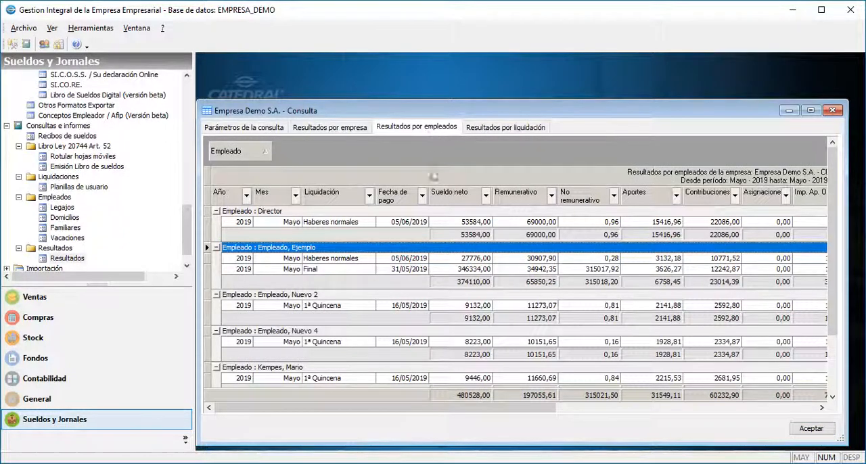
left_click_drag(466, 408, 592, 413)
left_click(493, 129)
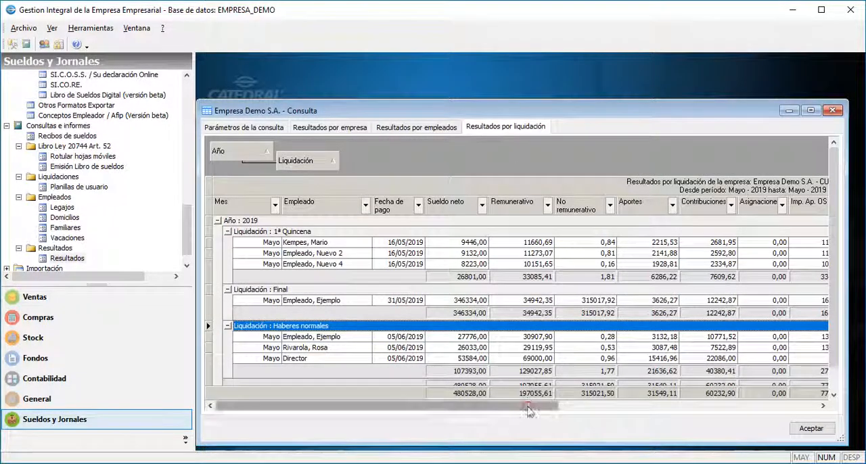
scroll(526, 409, "right", 6)
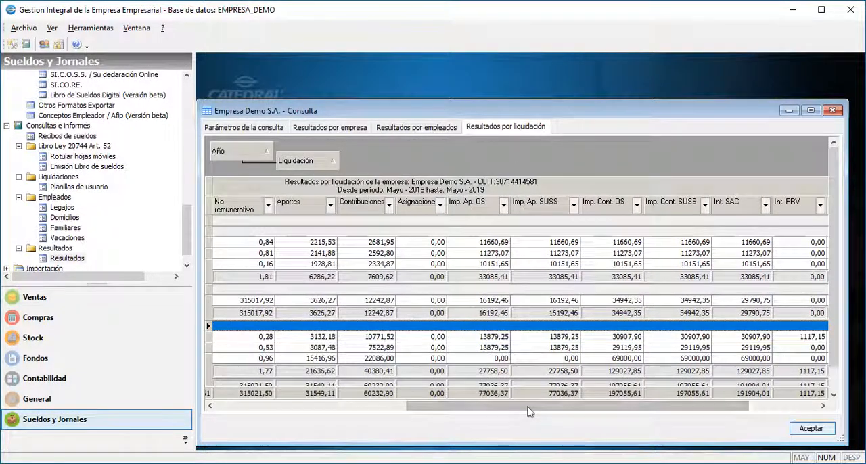